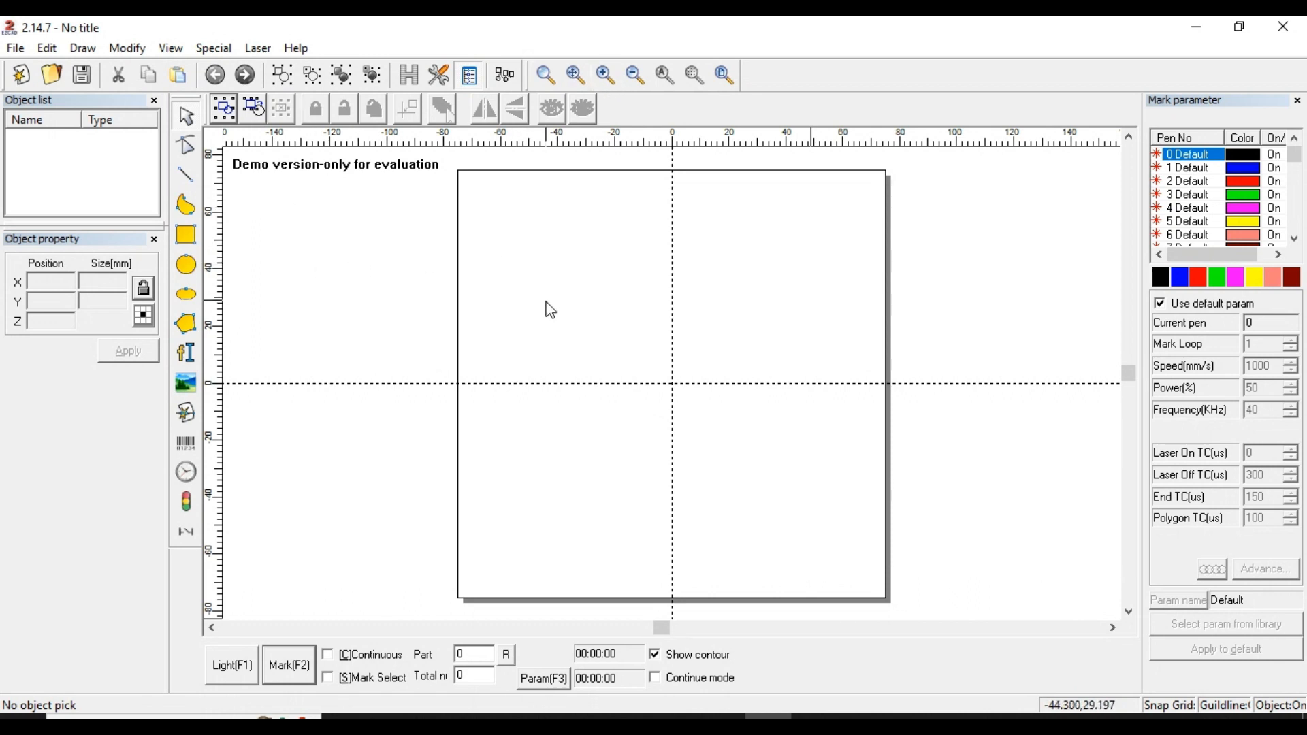
Import the vector file "GEAUX 2 Logo black vector.ai" from the Documents folder.
scroll(710, 336, down, 1)
scroll(710, 336, down, 1)
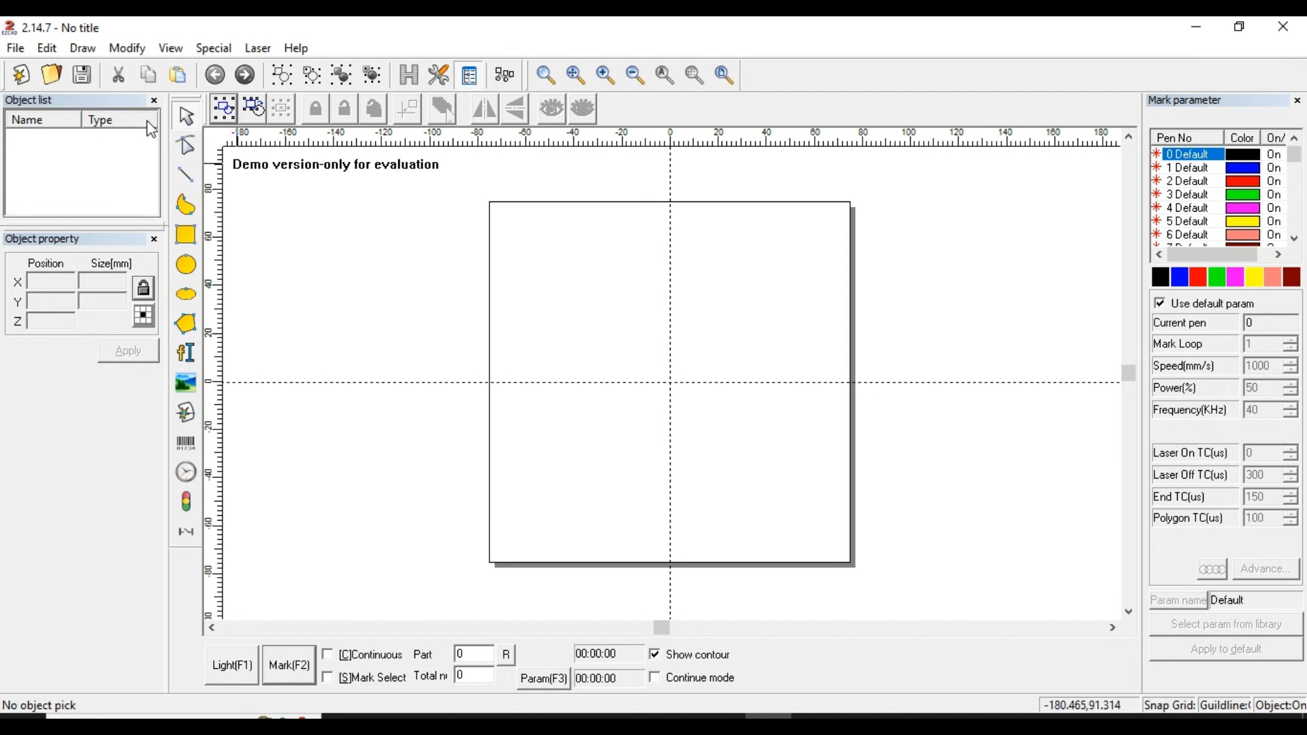
click(13, 49)
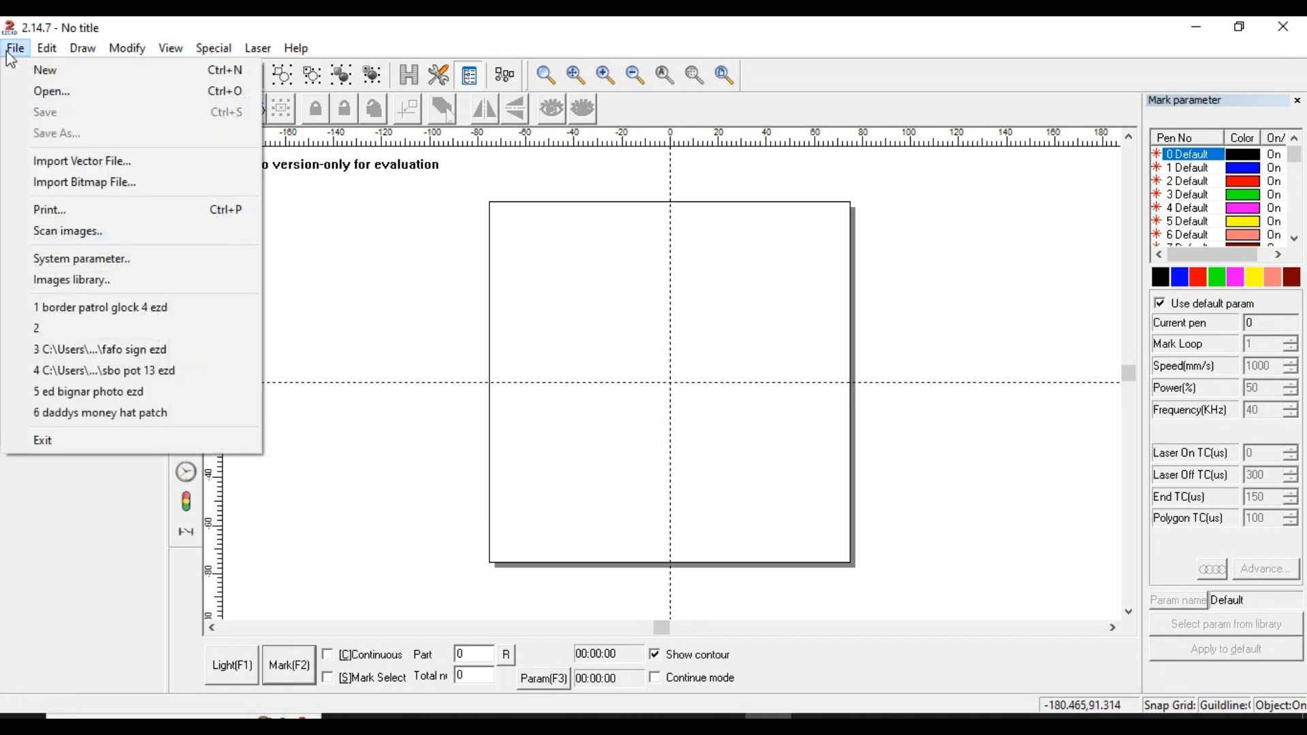
click(79, 160)
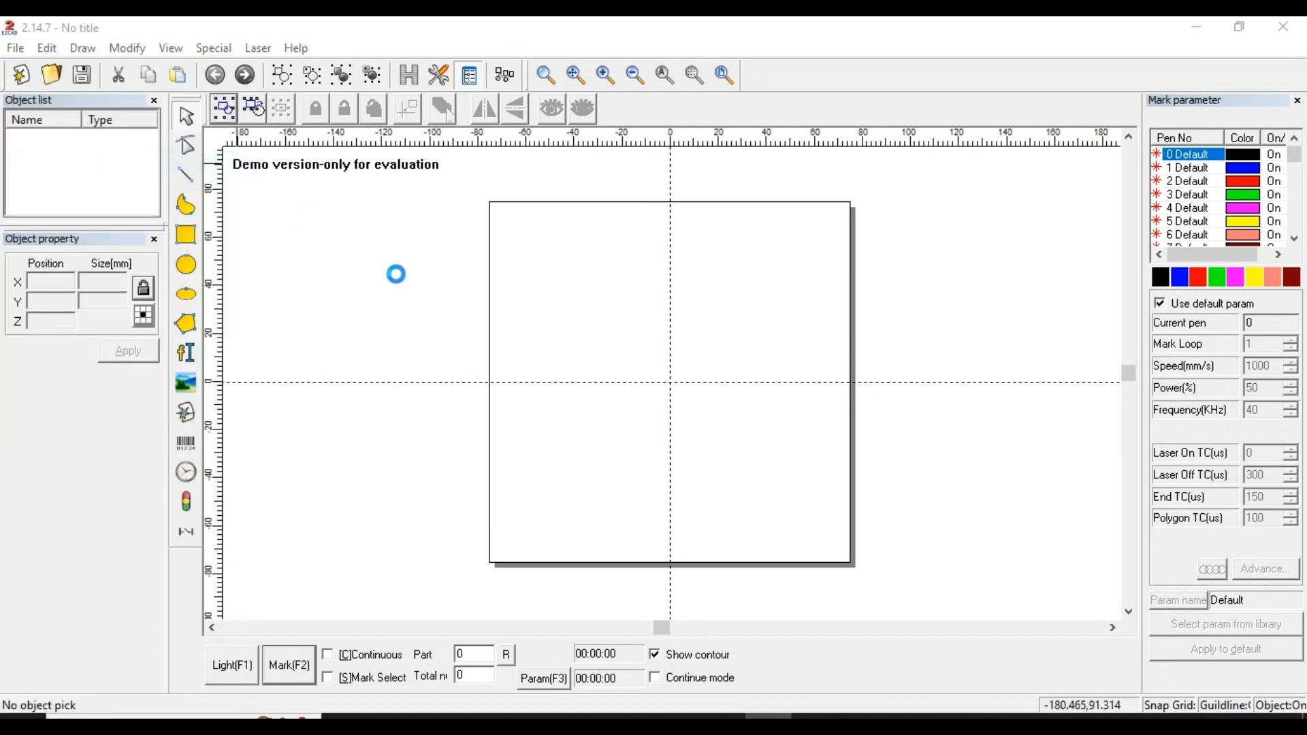
text(gea)
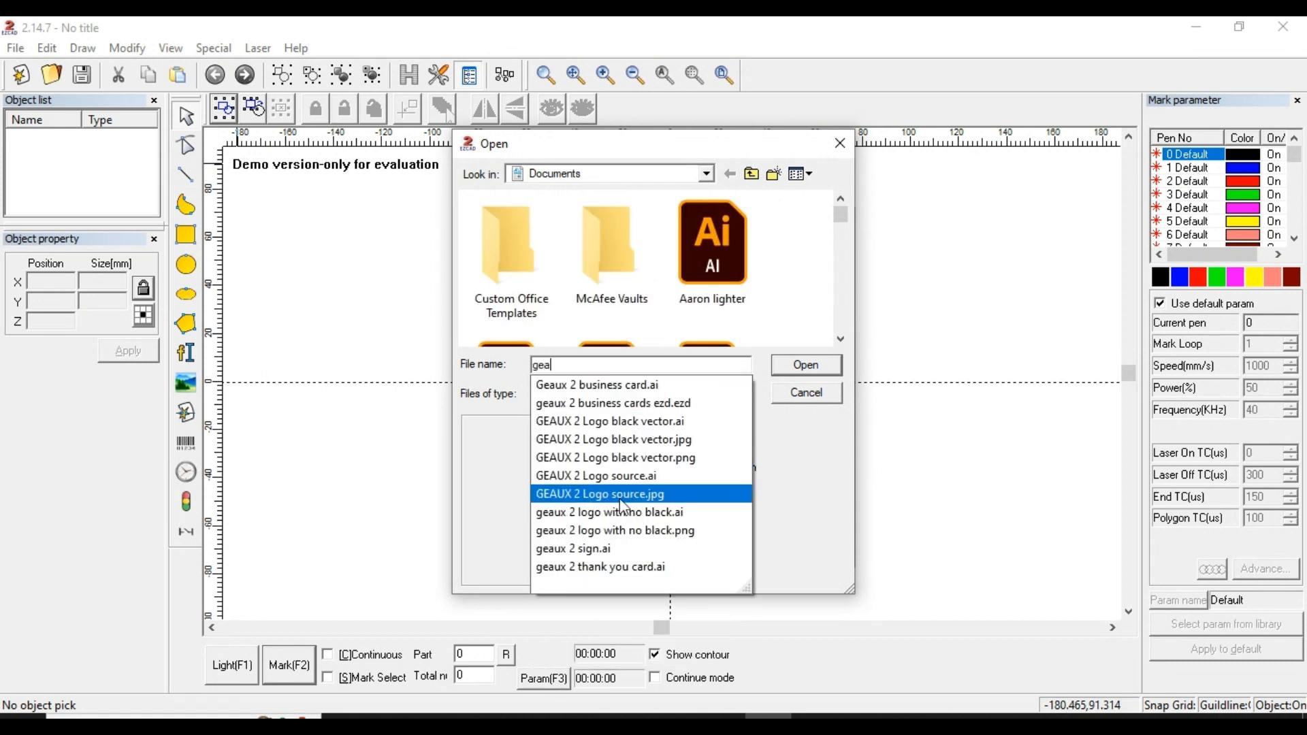
click(623, 429)
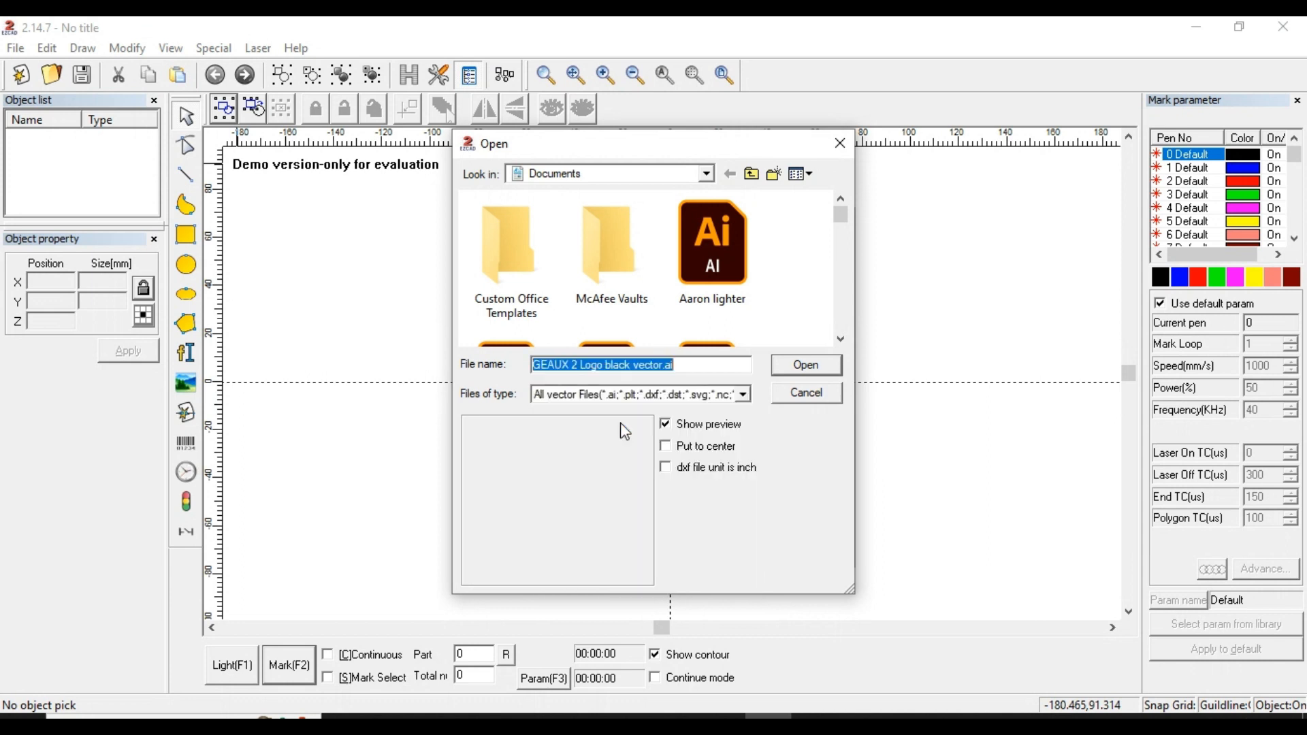
click(813, 367)
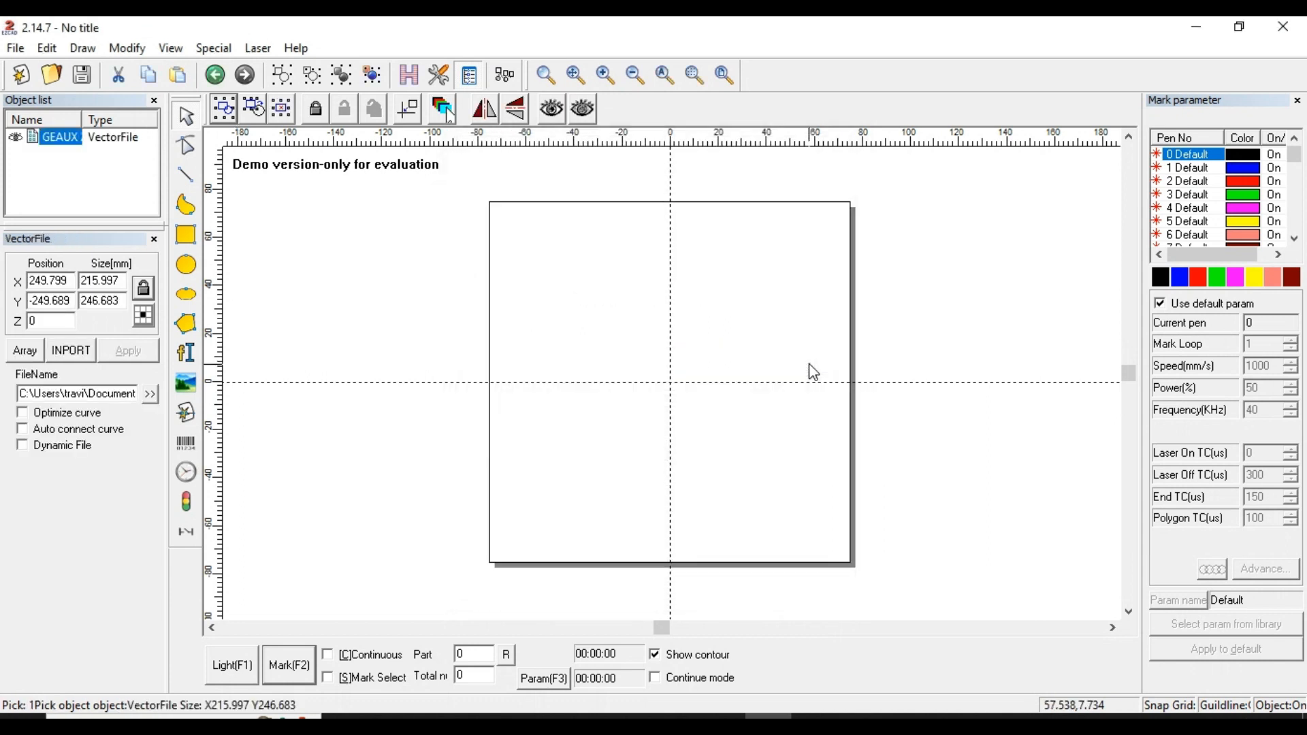
Locate the imported logo outside the work area and put it at the origin.
scroll(621, 368, down, 1)
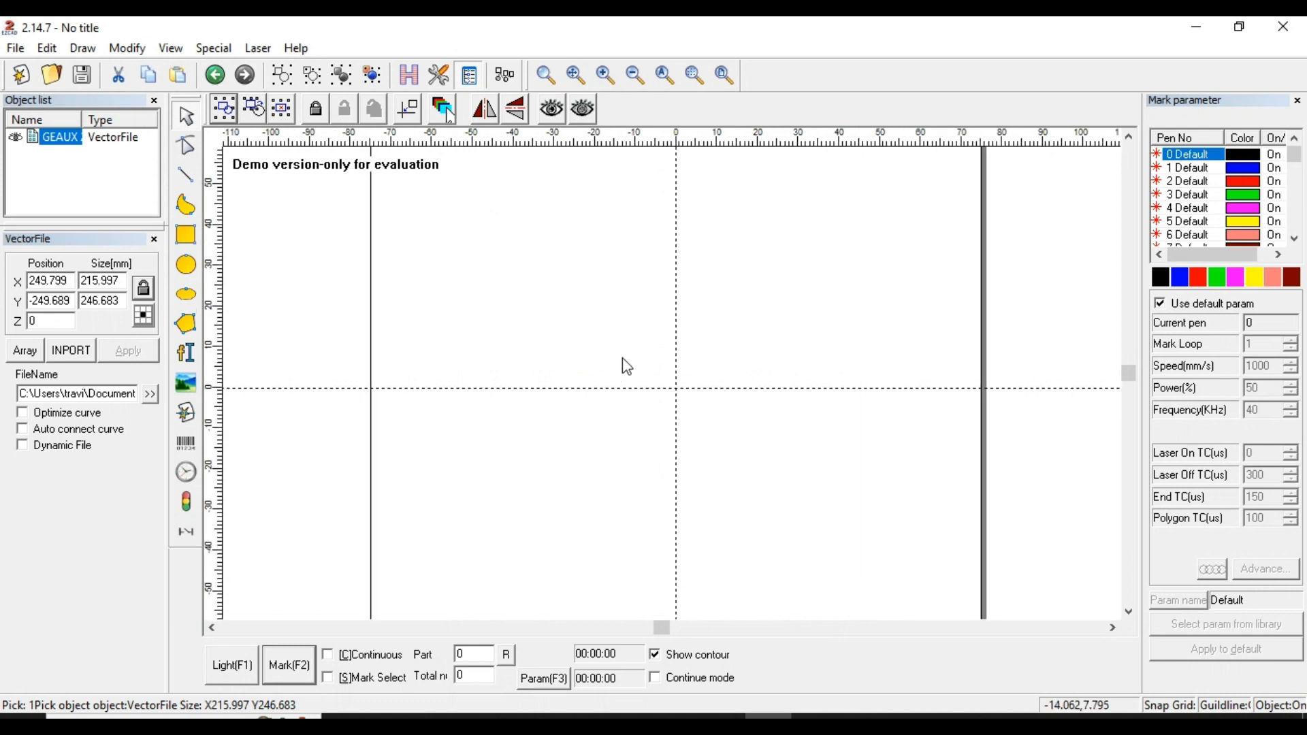
scroll(608, 346, down, 3)
scroll(606, 347, up, 3)
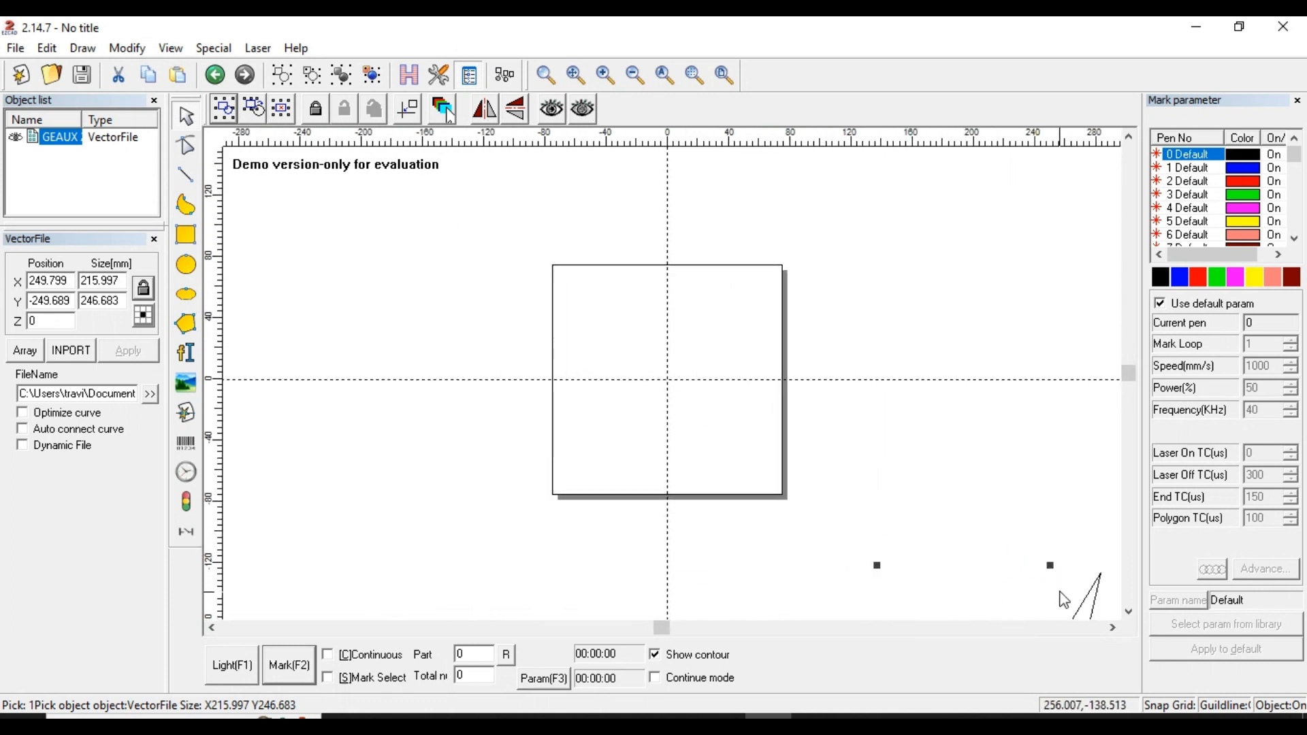
scroll(946, 528, down, 1)
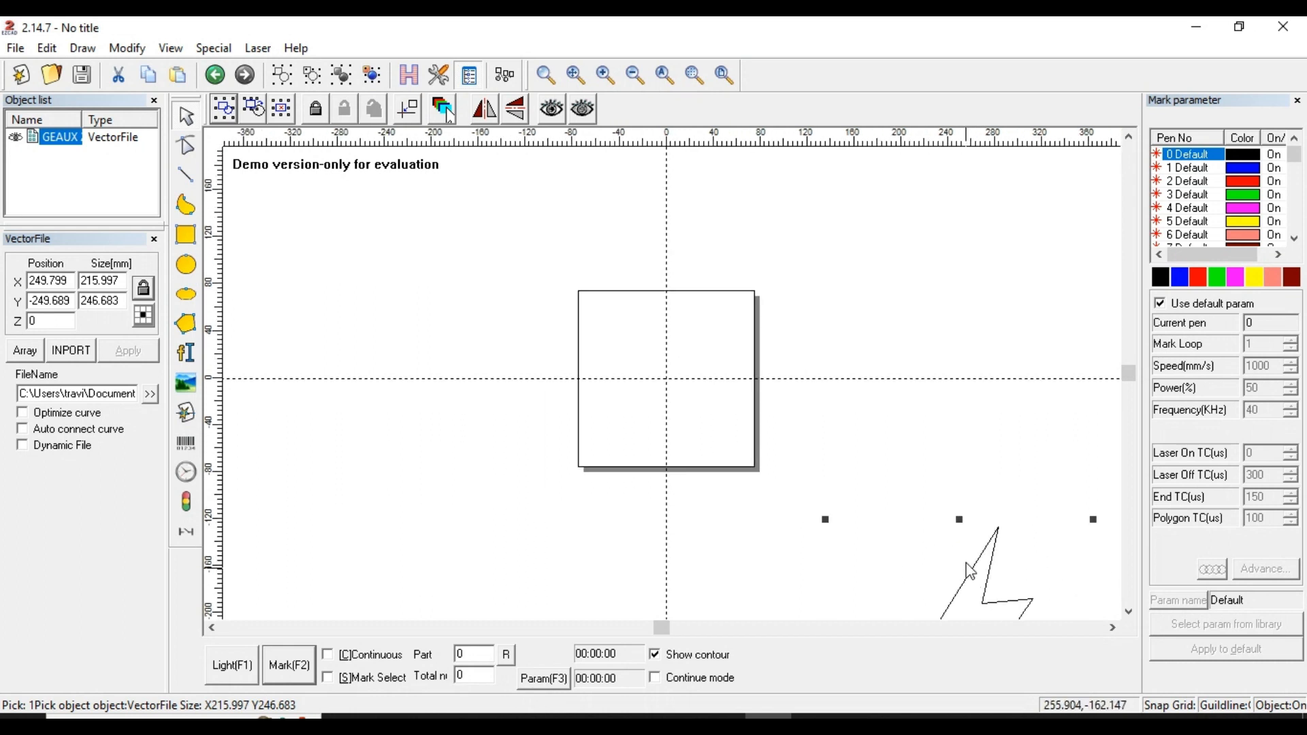
scroll(987, 552, down, 2)
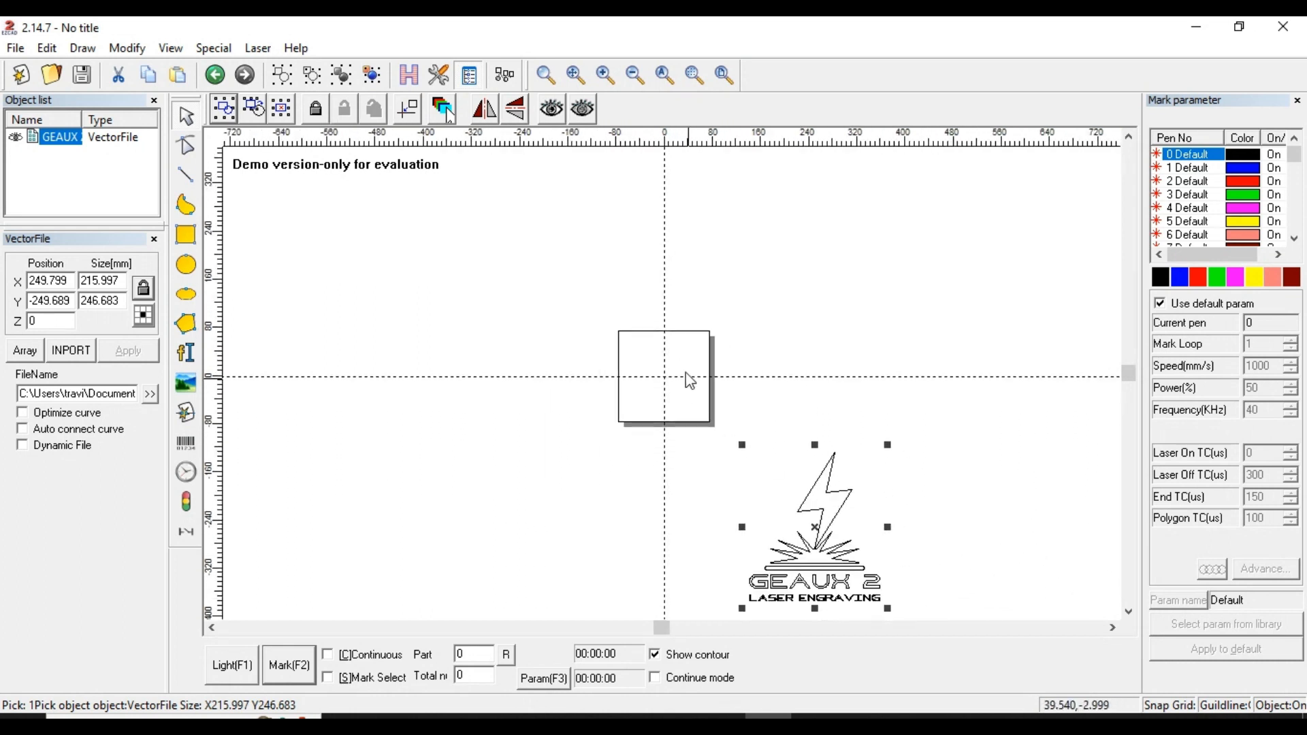
scroll(654, 372, up, 1)
scroll(651, 364, up, 3)
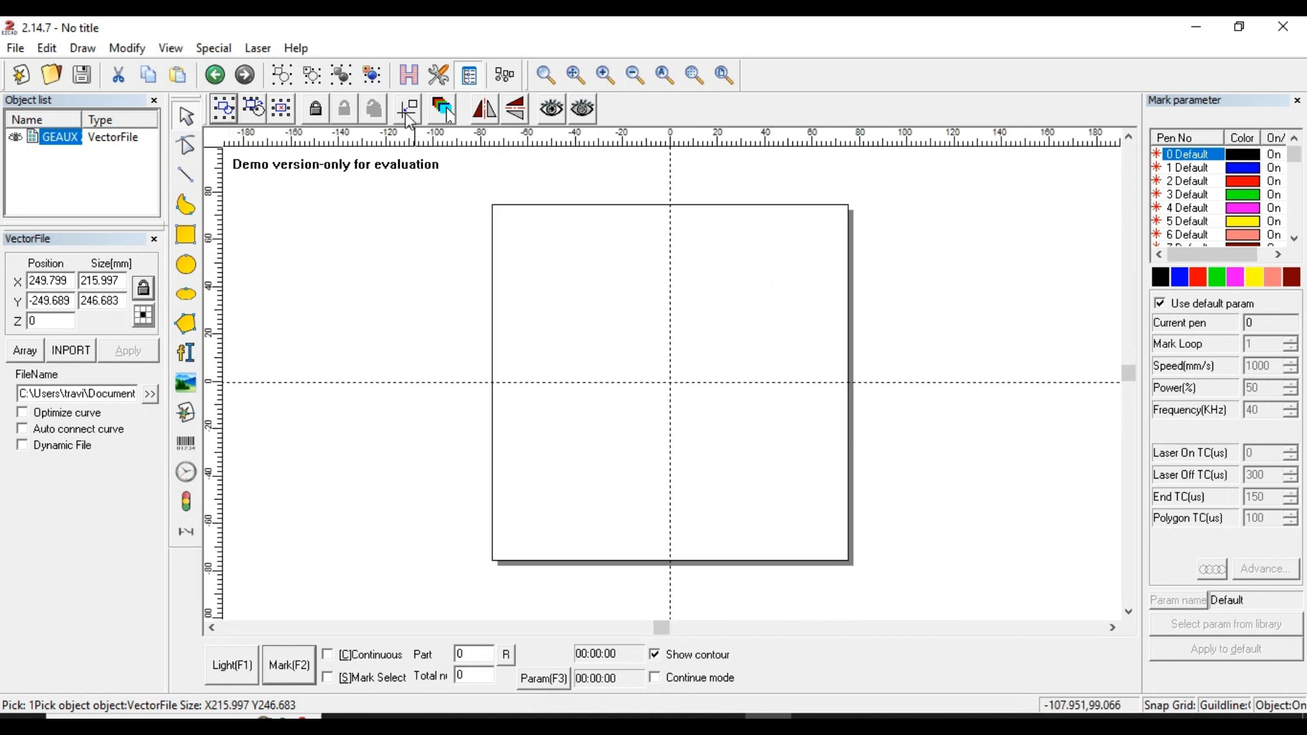
scroll(764, 452, down, 3)
scroll(954, 537, down, 2)
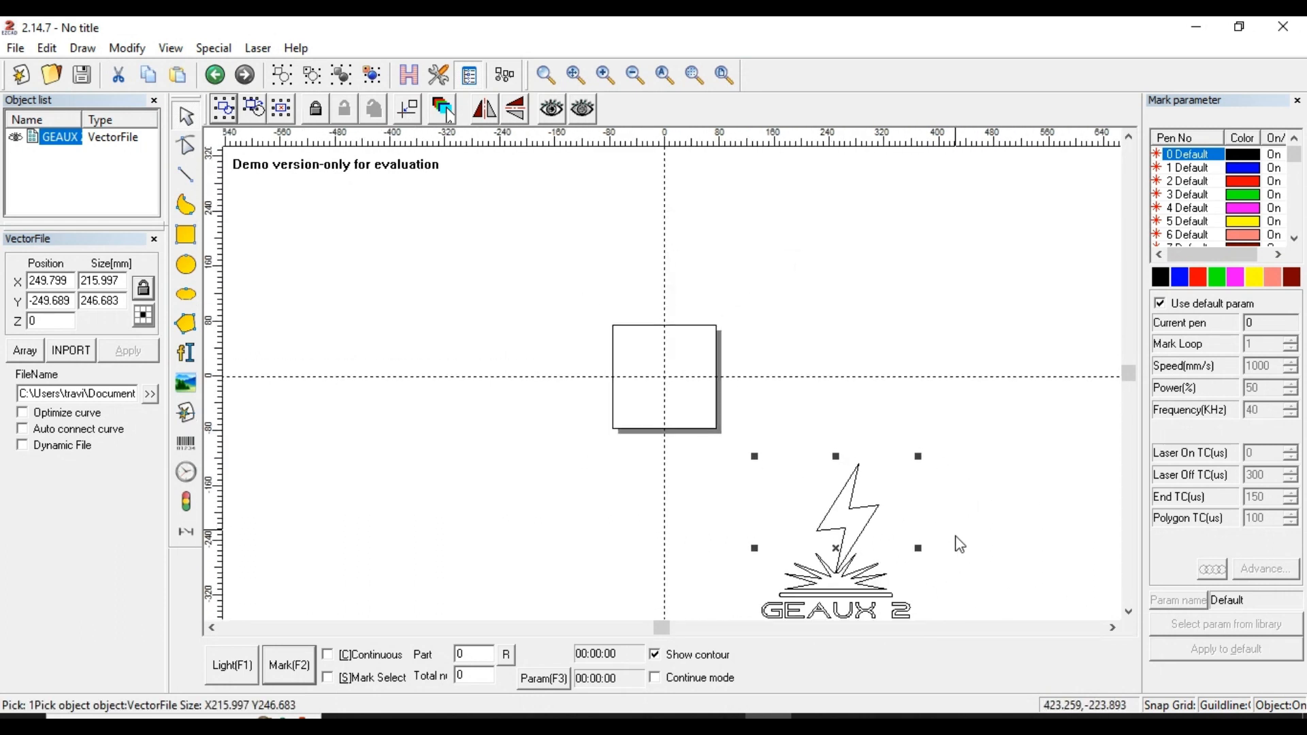
scroll(810, 470, up, 2)
scroll(727, 265, up, 3)
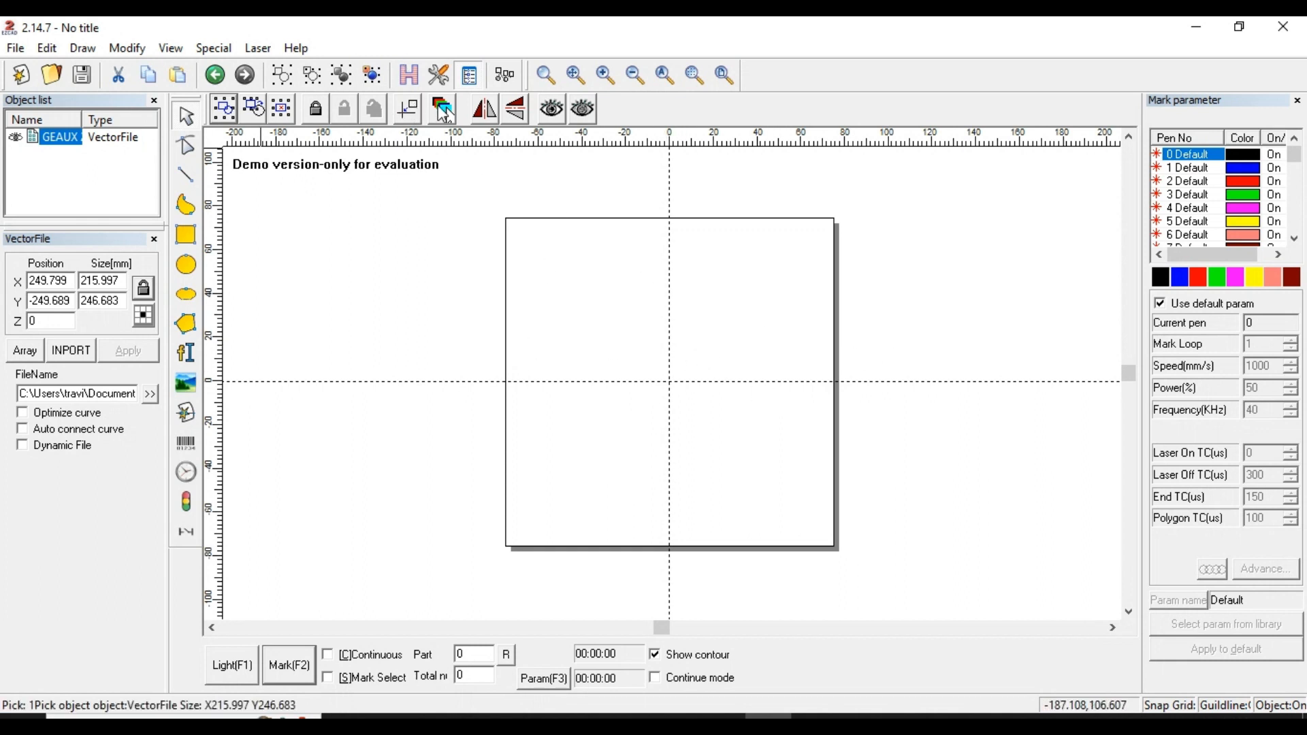
click(411, 111)
scroll(724, 362, down, 1)
scroll(728, 357, down, 1)
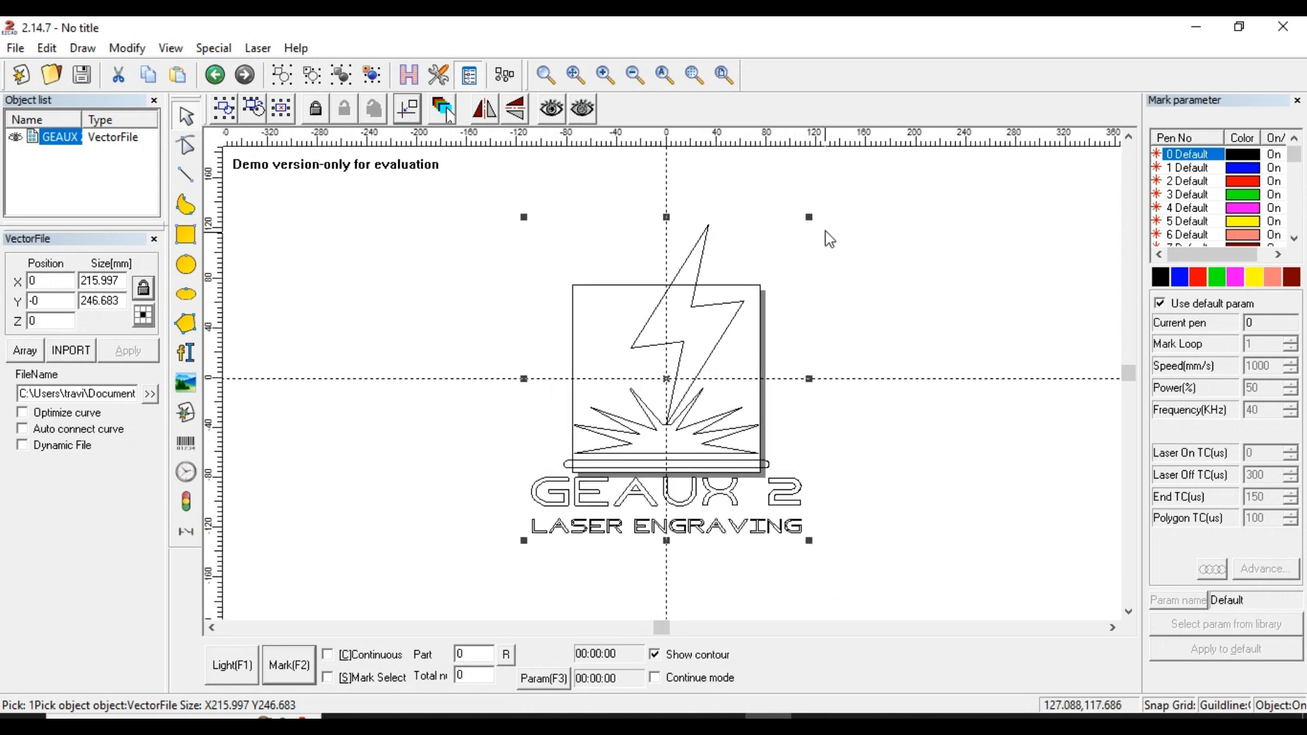
Scale the logo down proportionally about its centre to about 90 by 103 mm so it fits inside the work area.
scroll(707, 397, up, 1)
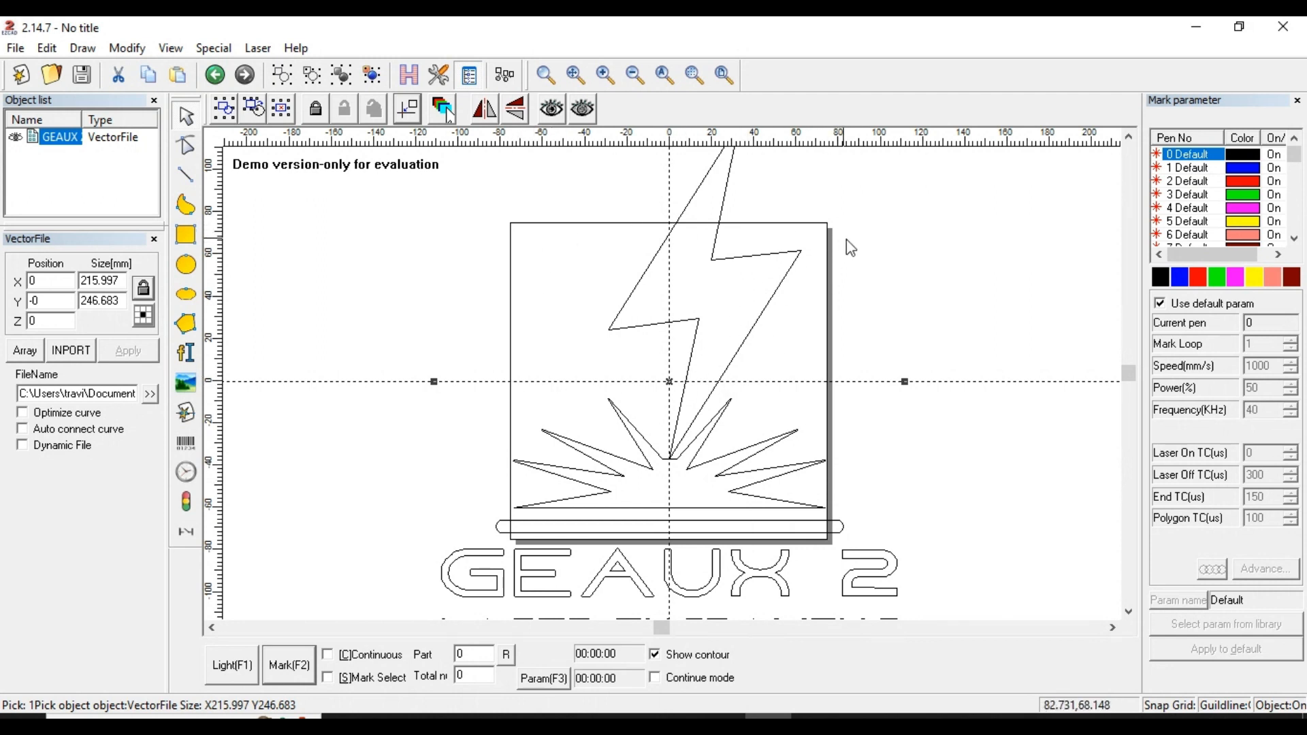
scroll(847, 248, down, 1)
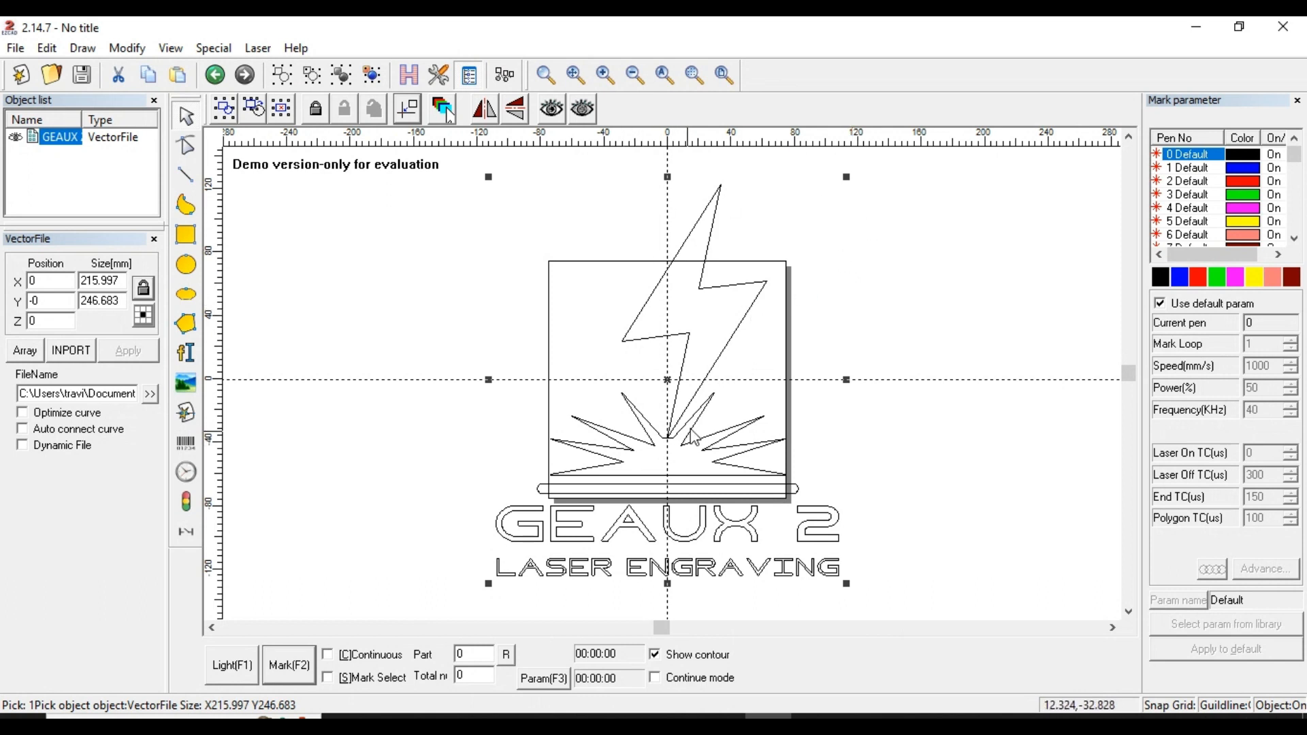
click(849, 248)
drag(871, 213, 712, 288)
drag(845, 178, 846, 179)
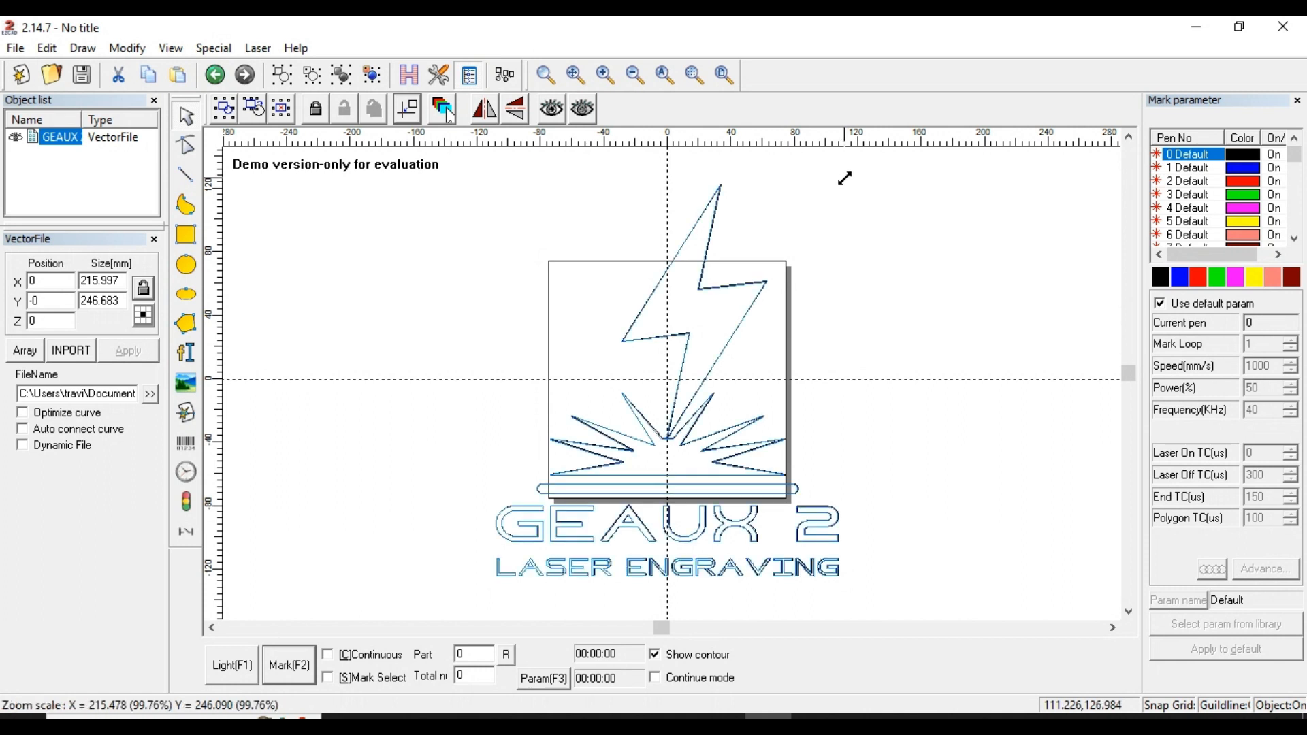
drag(845, 178, 739, 300)
scroll(697, 395, up, 4)
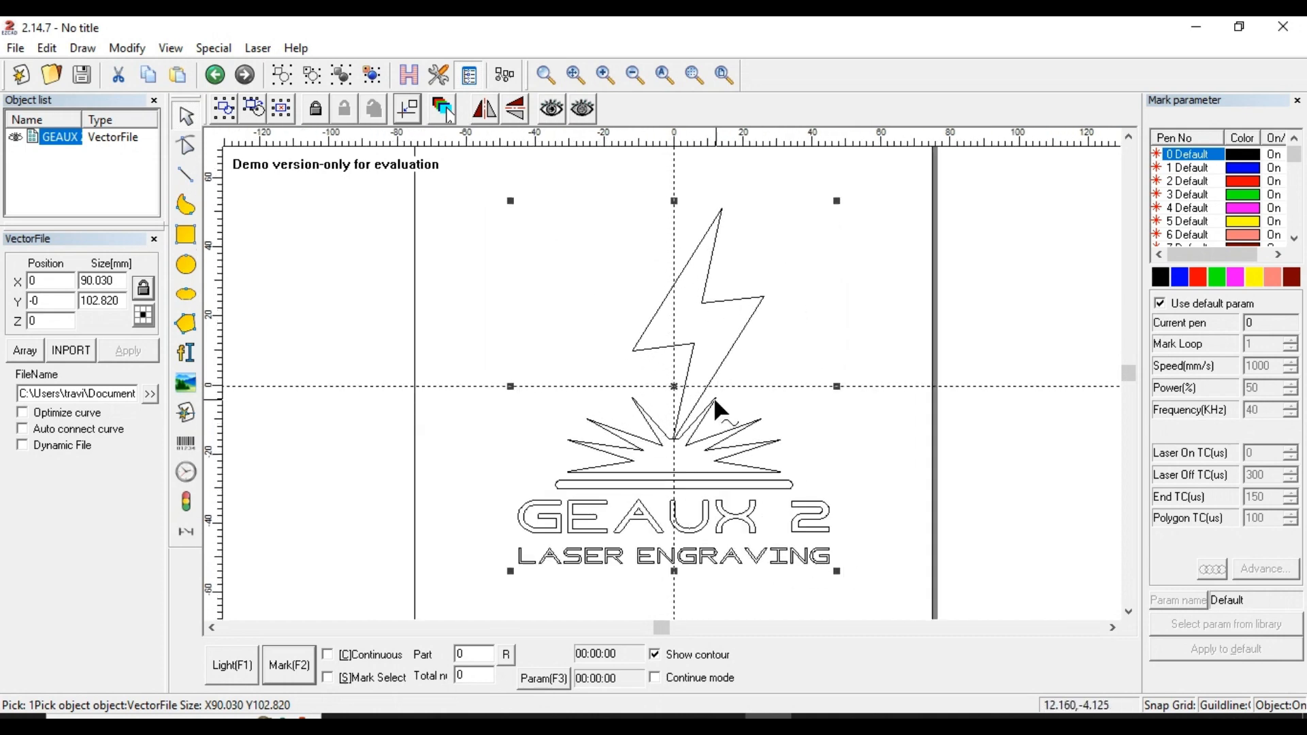
Move the logo slightly off centre and put it back at the origin.
drag(674, 386, 672, 362)
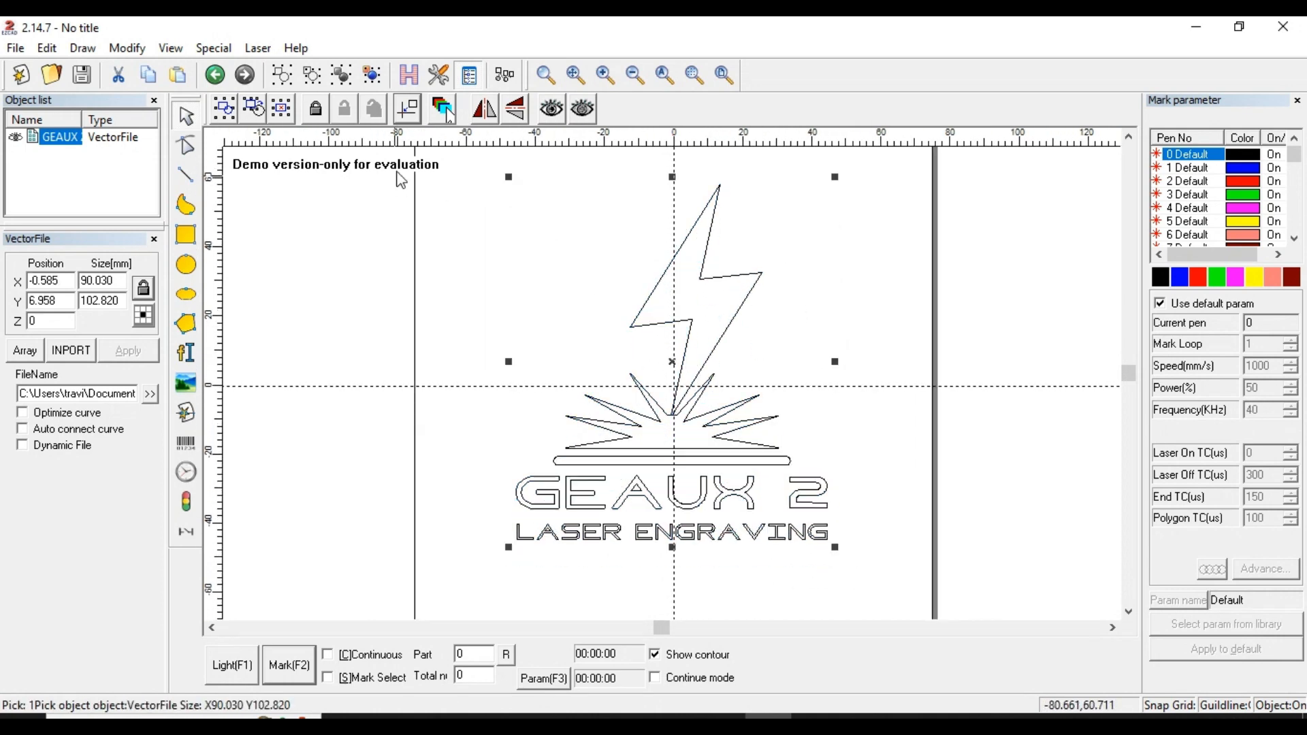
click(408, 109)
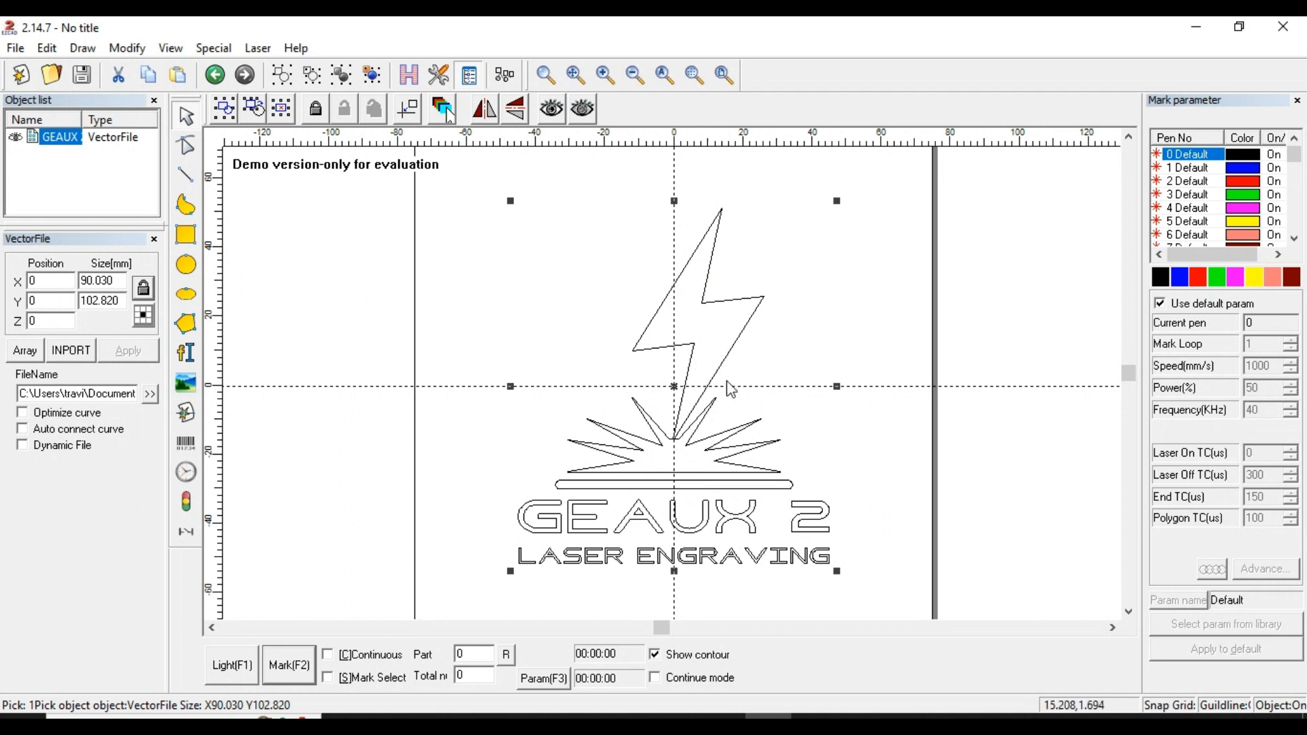
scroll(735, 439, down, 3)
scroll(742, 443, up, 4)
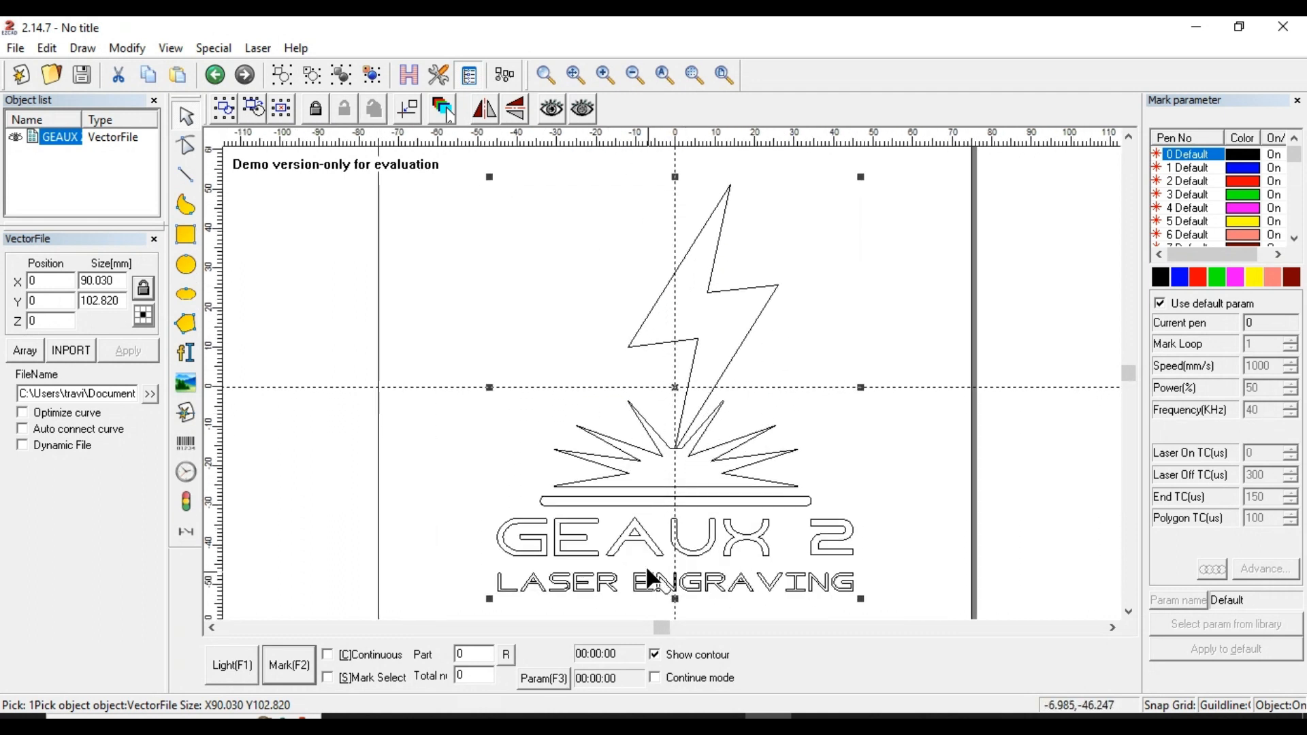
Examine the logo's unfilled outlines and its centring on the work area axes.
scroll(599, 579, up, 1)
scroll(608, 572, down, 2)
scroll(722, 452, down, 1)
scroll(653, 447, up, 1)
scroll(681, 408, down, 1)
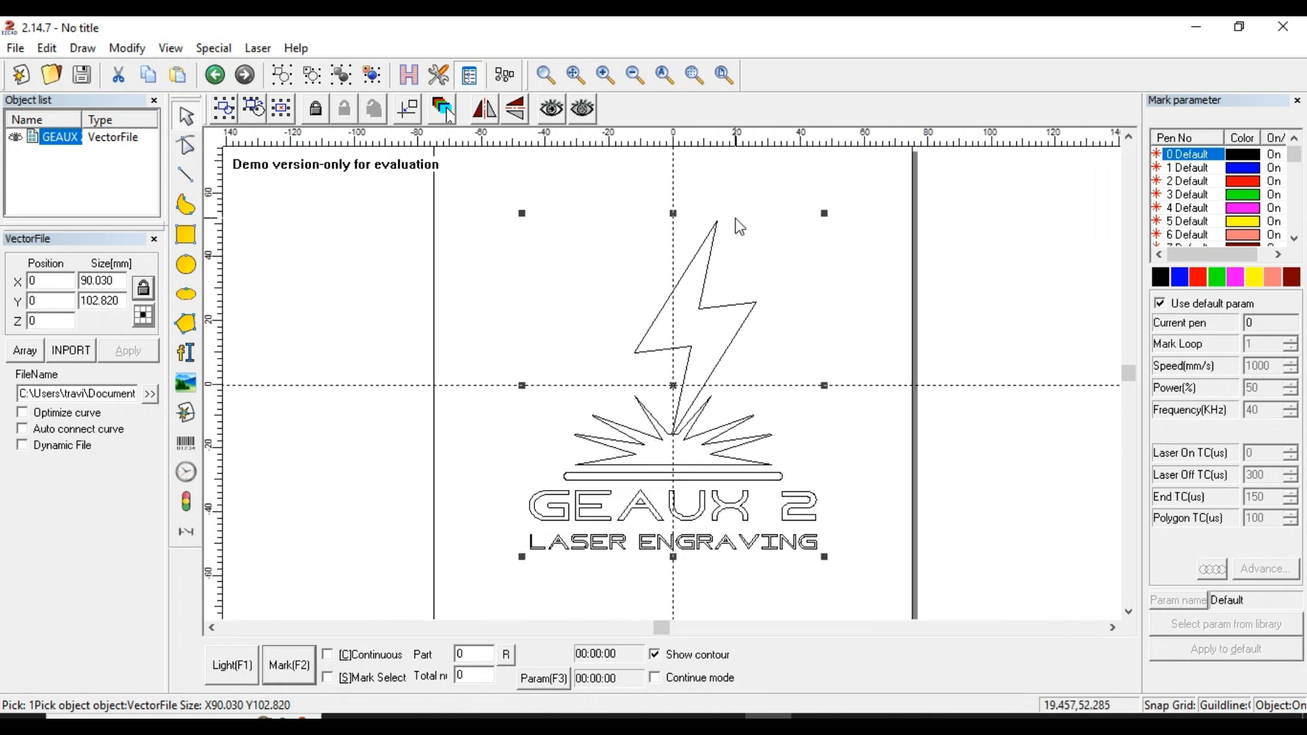
scroll(722, 315, up, 2)
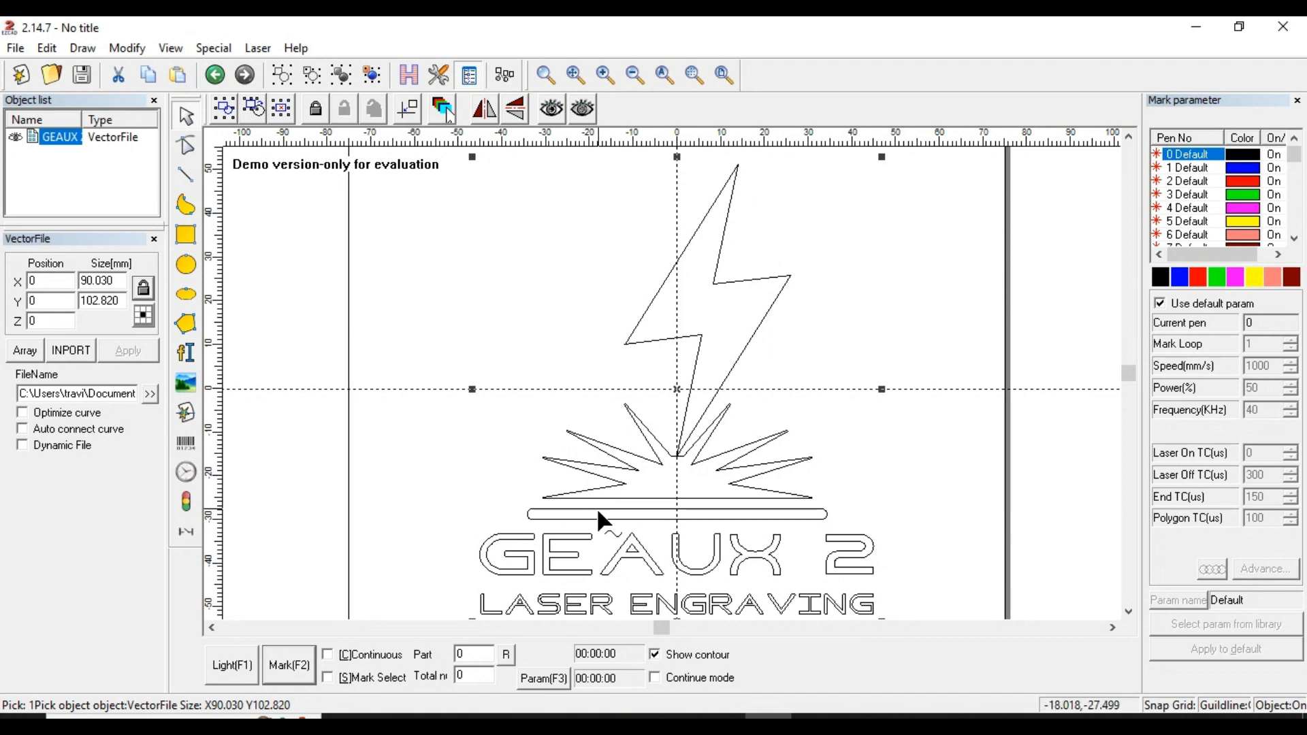
scroll(797, 480, up, 5)
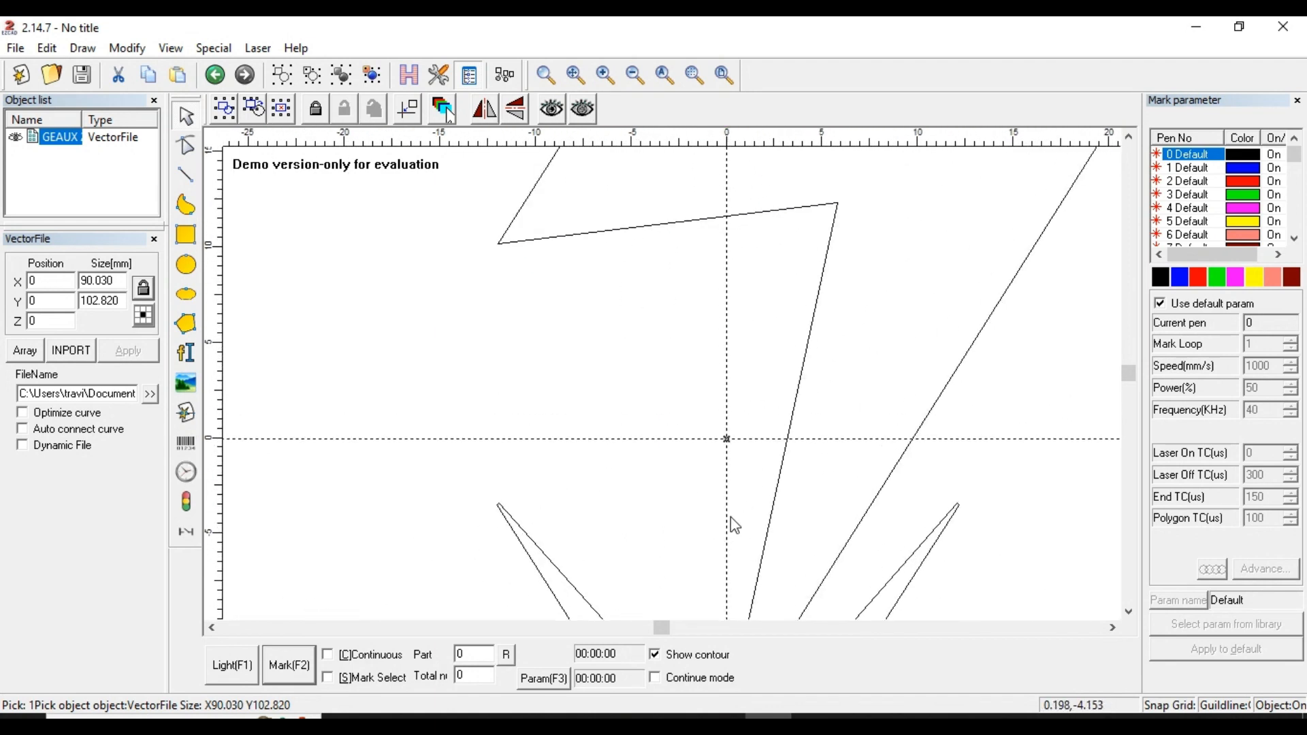
scroll(740, 489, down, 2)
scroll(640, 315, down, 2)
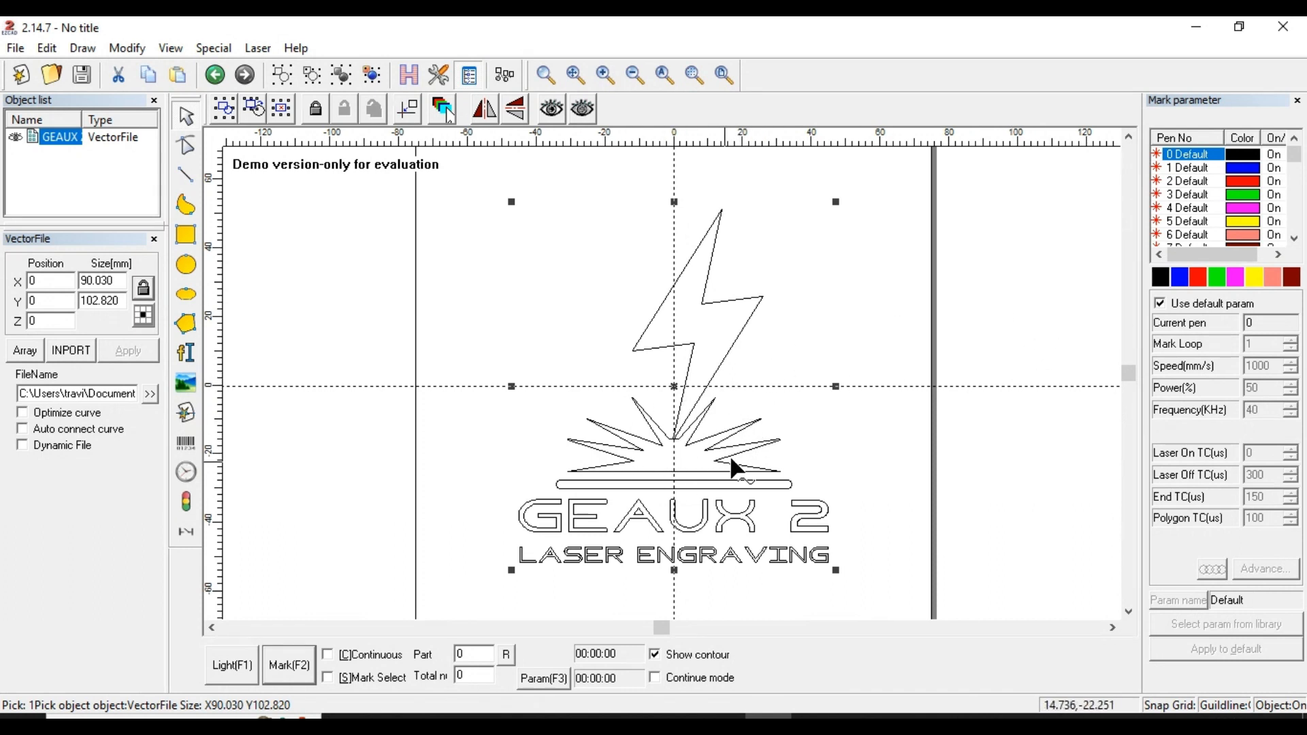
Fill the logo with a Hatch1 cross hatch, setting the line distance to 0.08 mm.
click(412, 85)
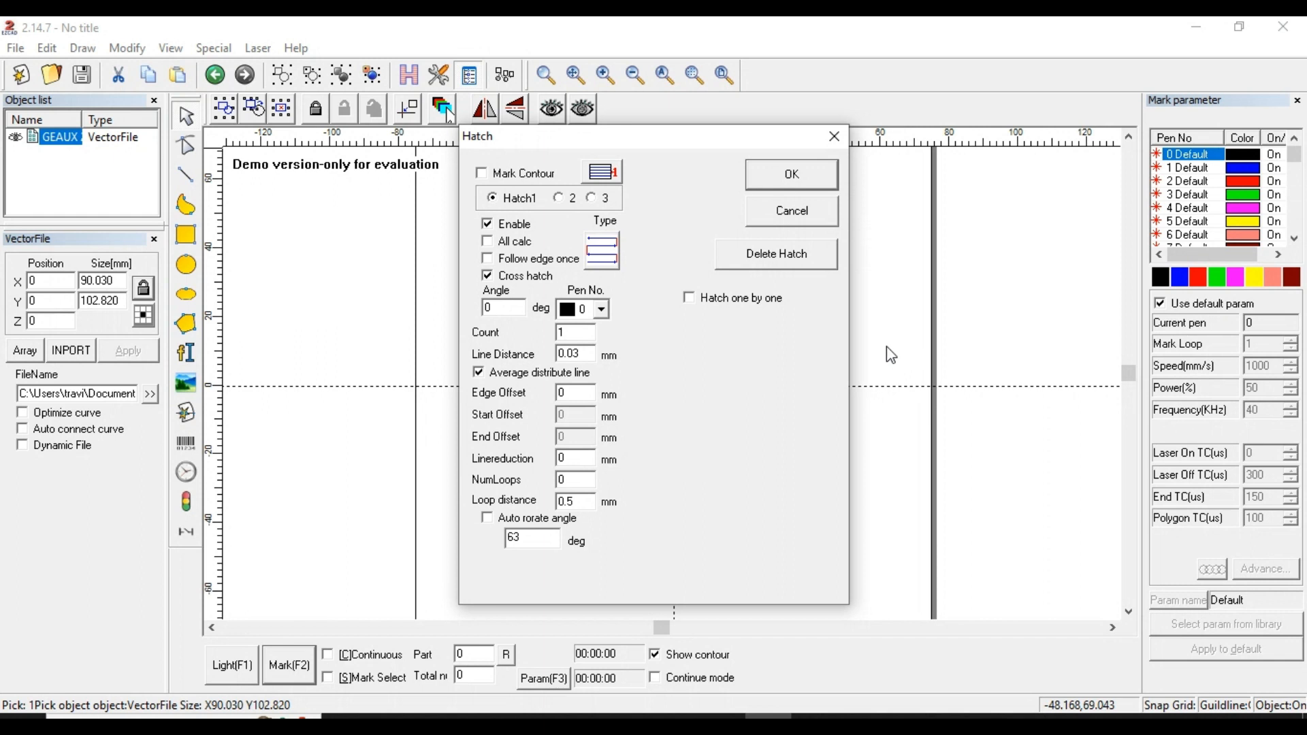
drag(712, 144, 408, 147)
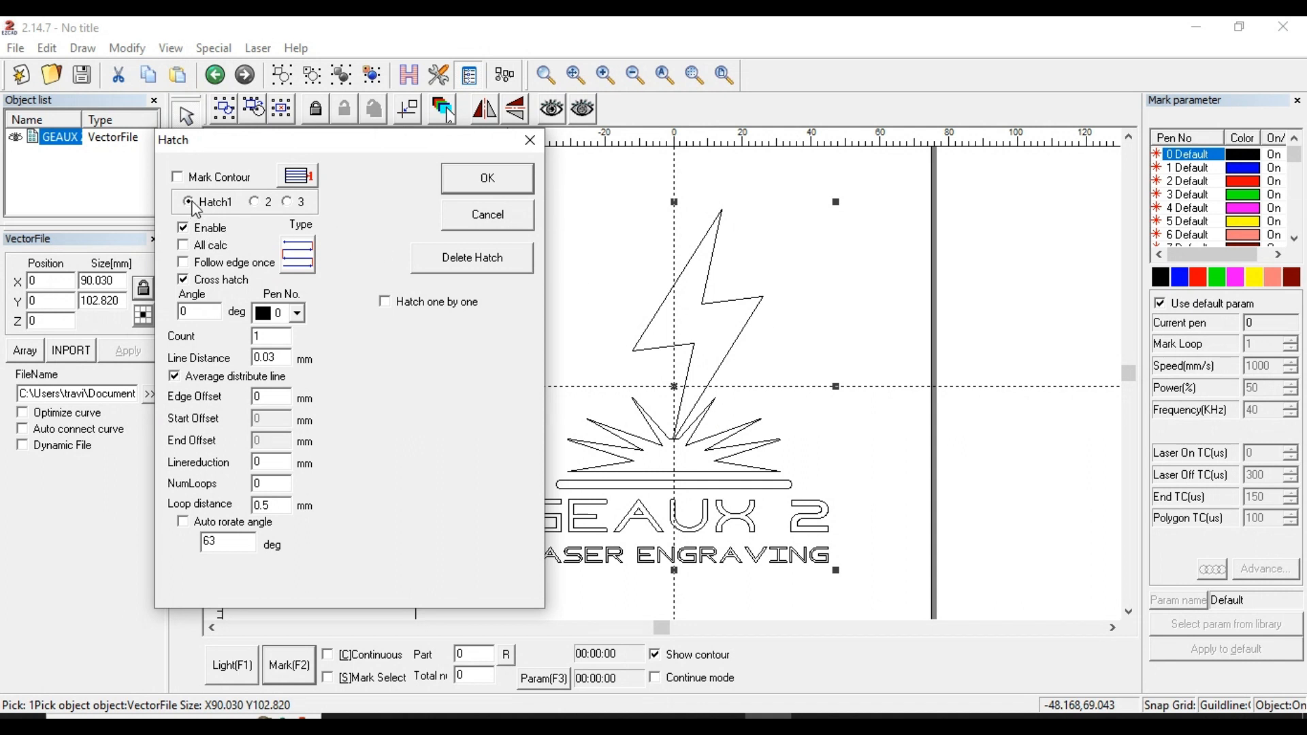
click(256, 202)
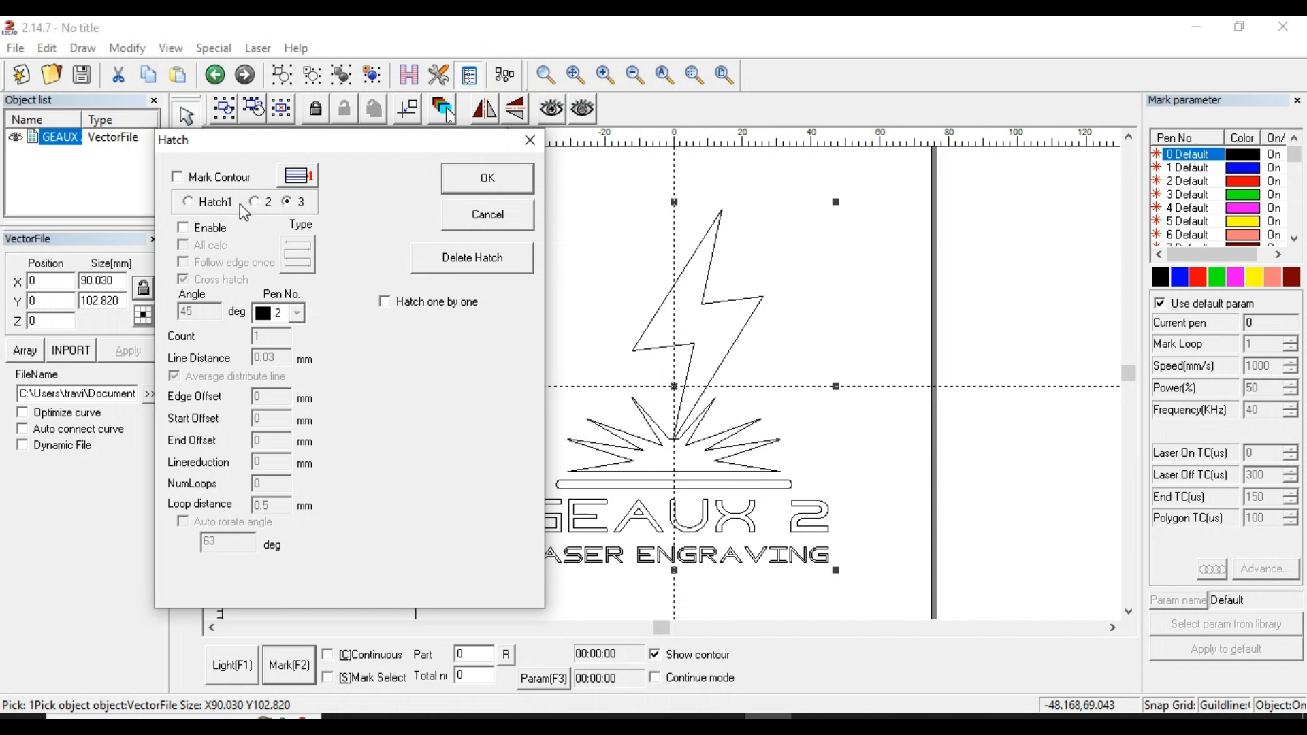
click(188, 202)
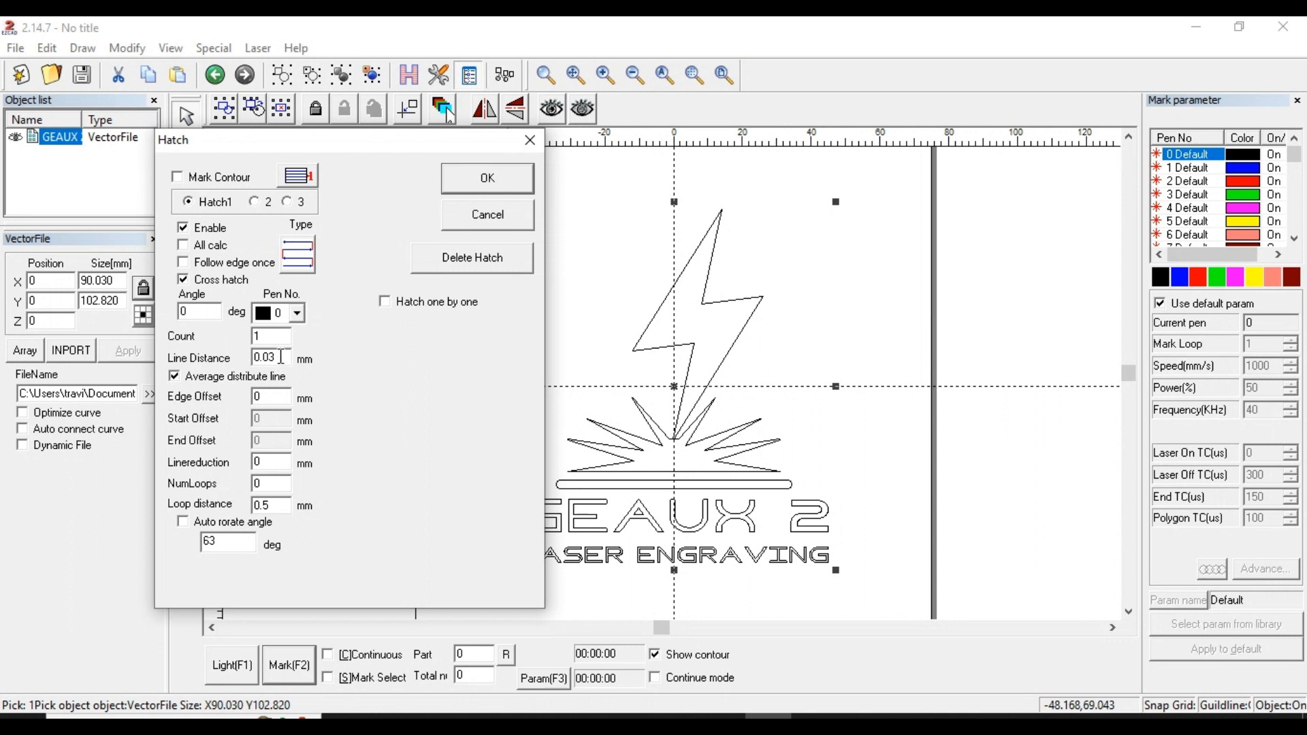
key(BackSpace)
text(8)
click(304, 256)
click(491, 188)
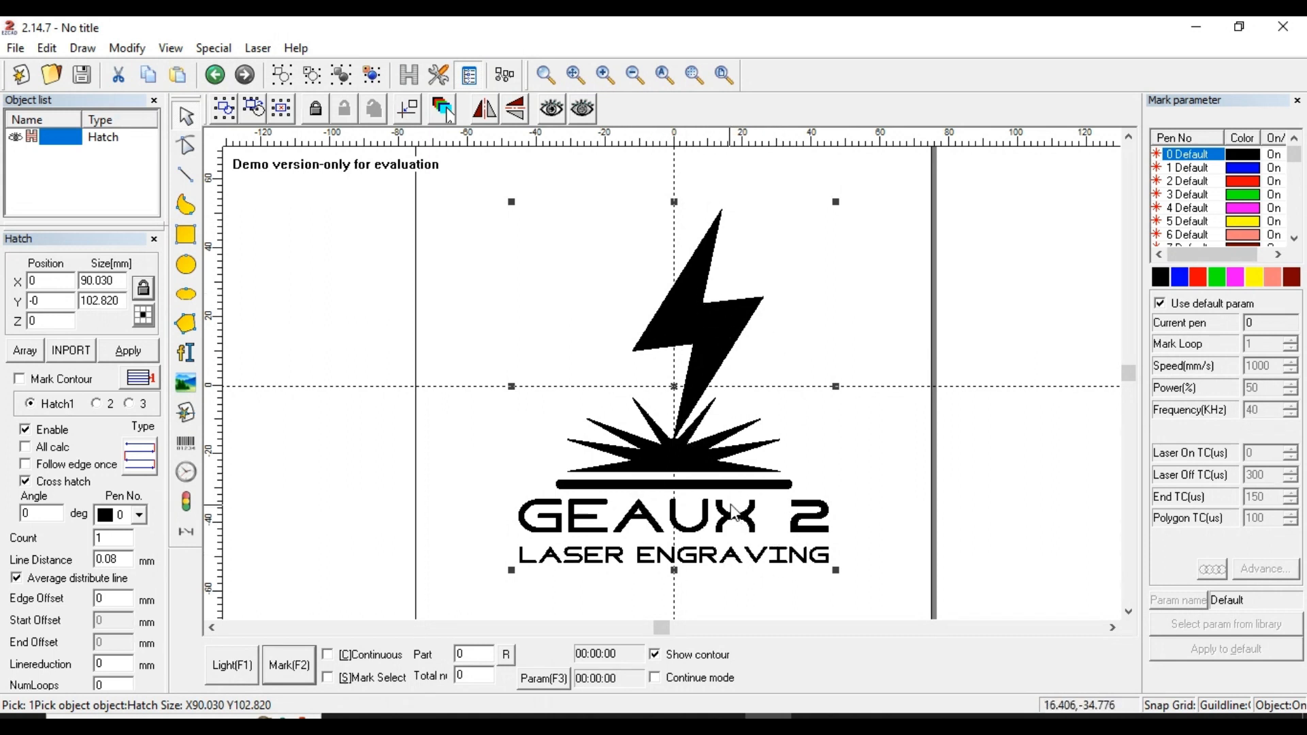
Examine the crossing hatch lines inside the lightning bolt up close.
scroll(751, 309, up, 2)
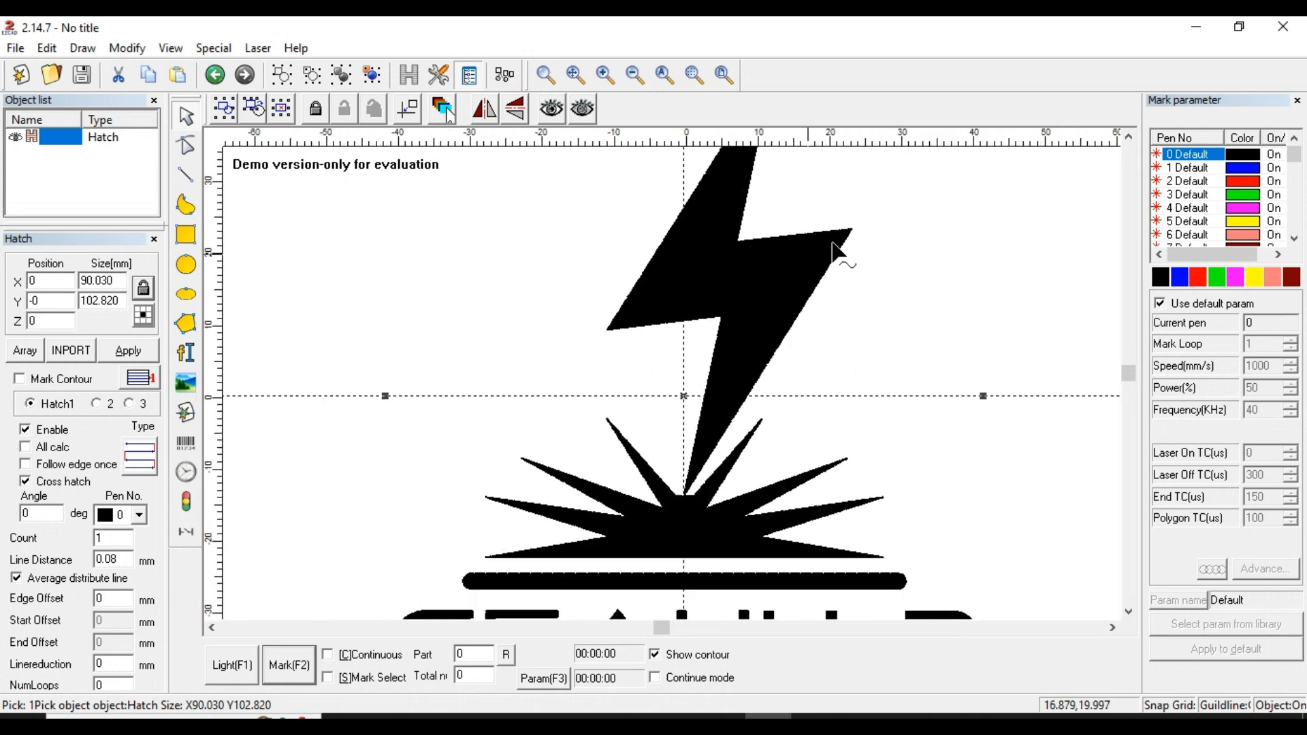
click(1129, 136)
click(1129, 138)
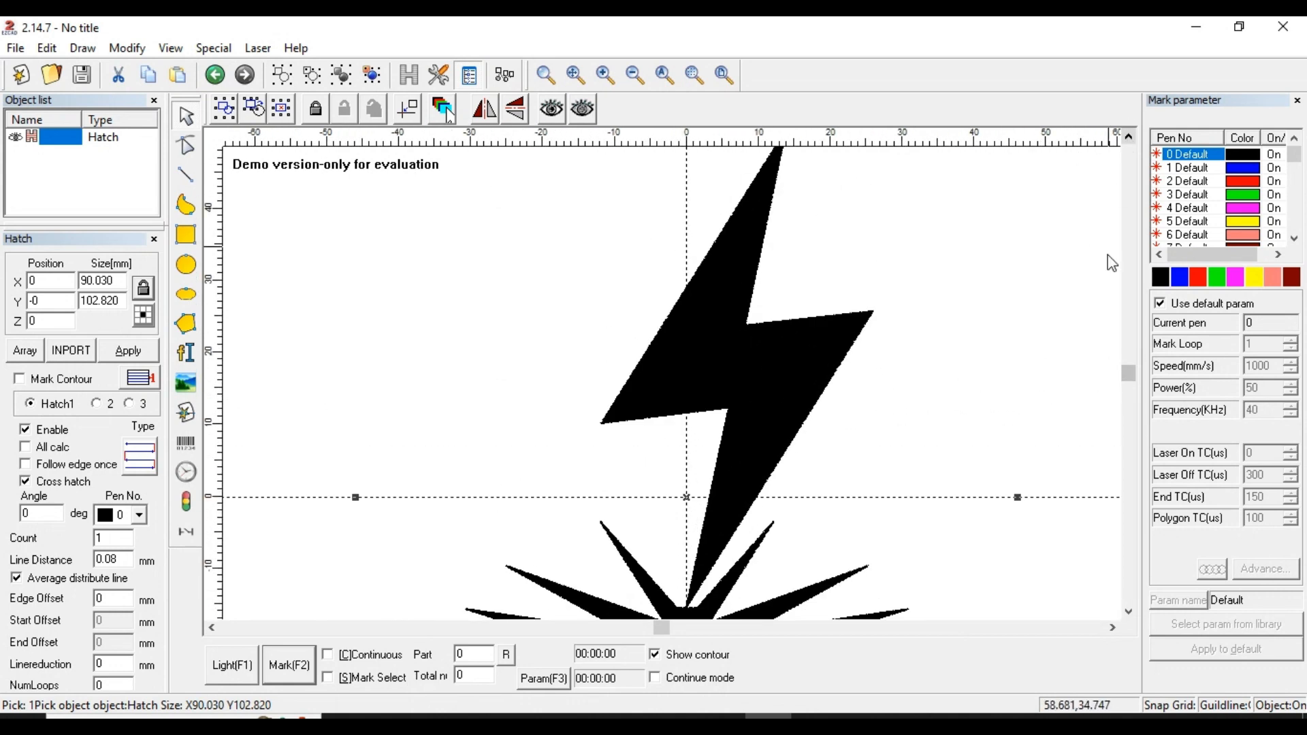
click(1112, 628)
click(1112, 628)
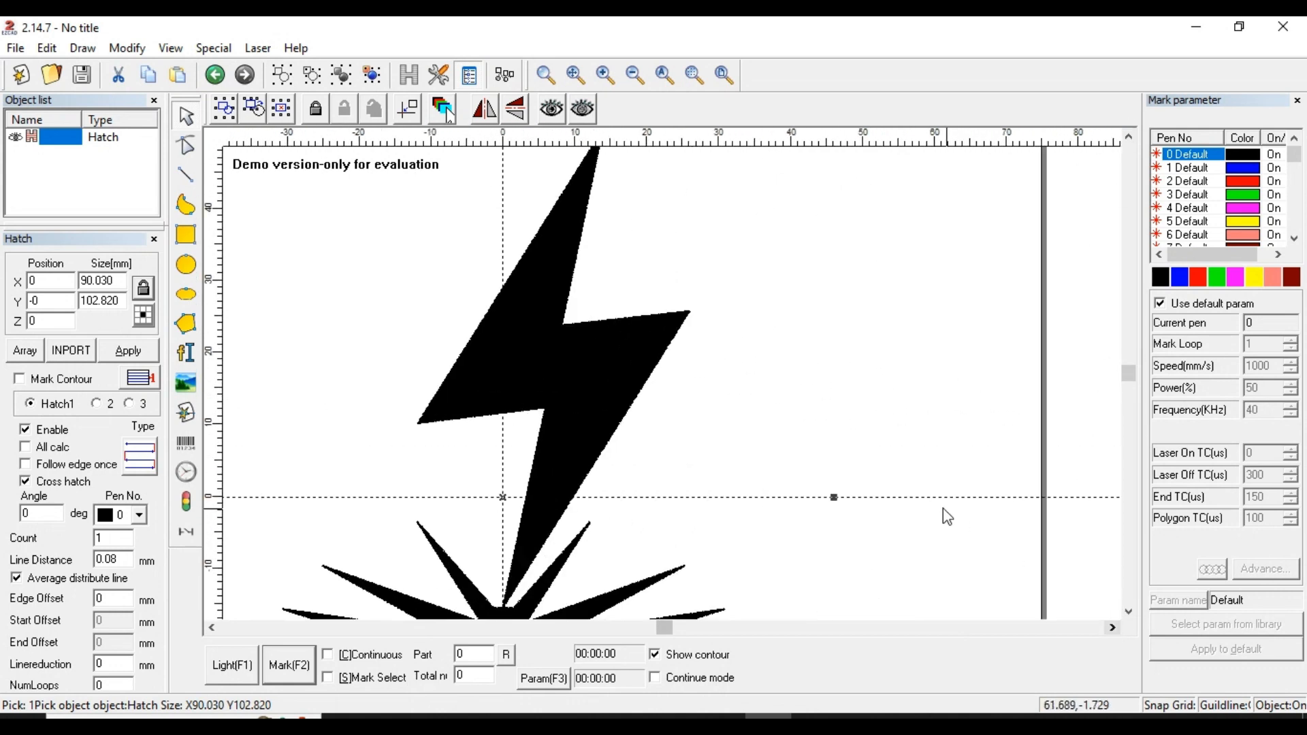
scroll(562, 272, up, 4)
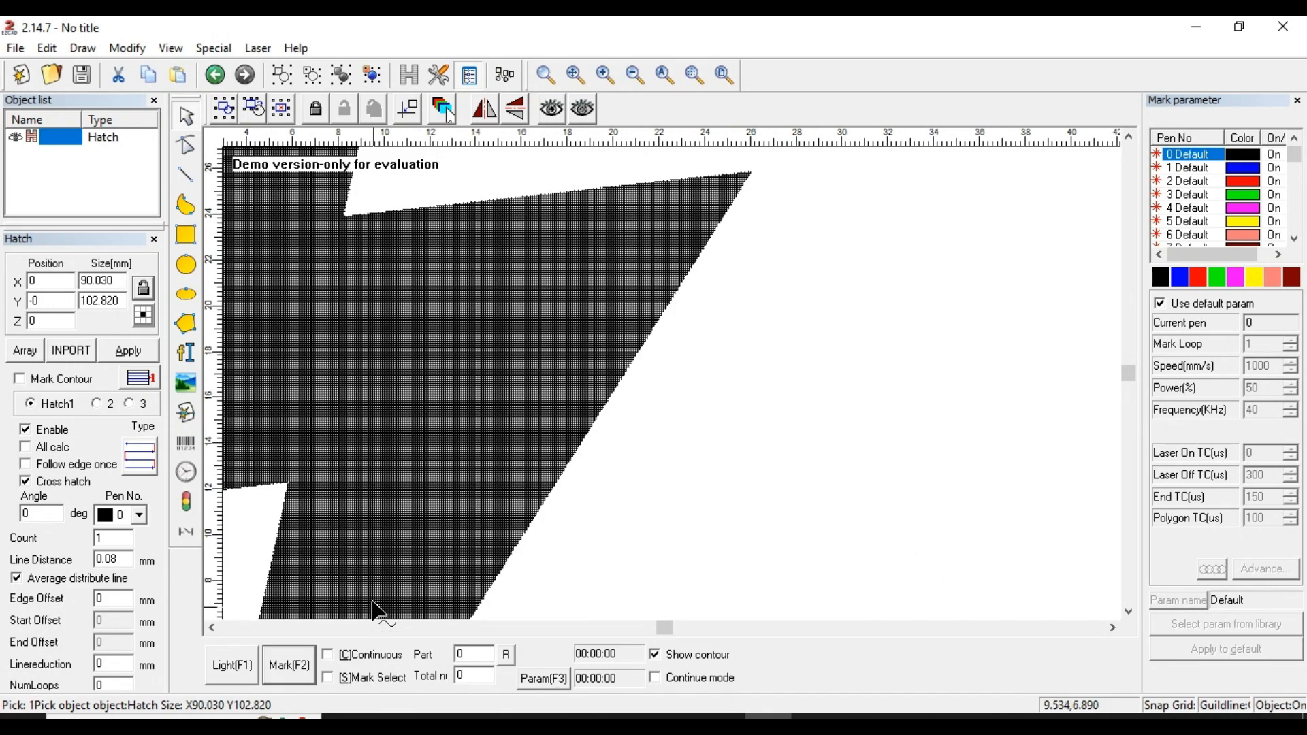
click(213, 628)
scroll(433, 401, up, 6)
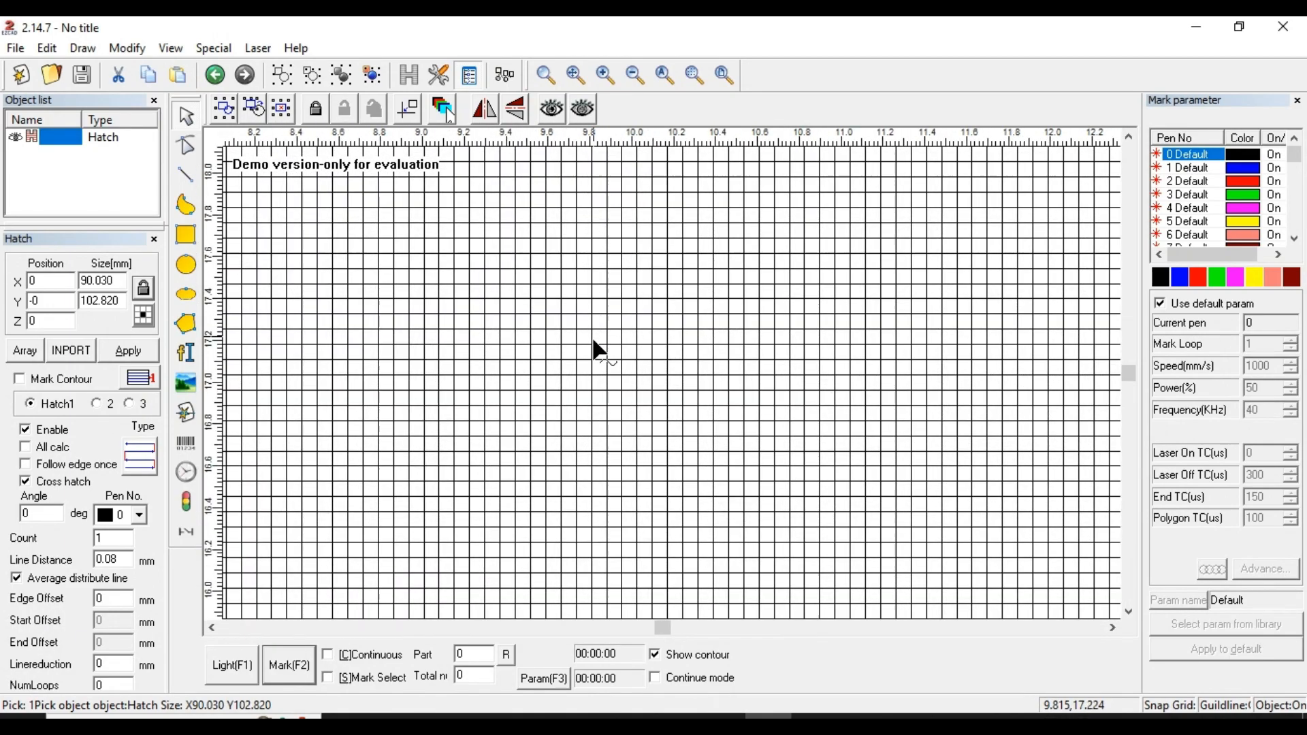
Turn off Cross hatch for Hatch1 and apply it so the logo is filled with lines in one direction only.
scroll(594, 340, up, 2)
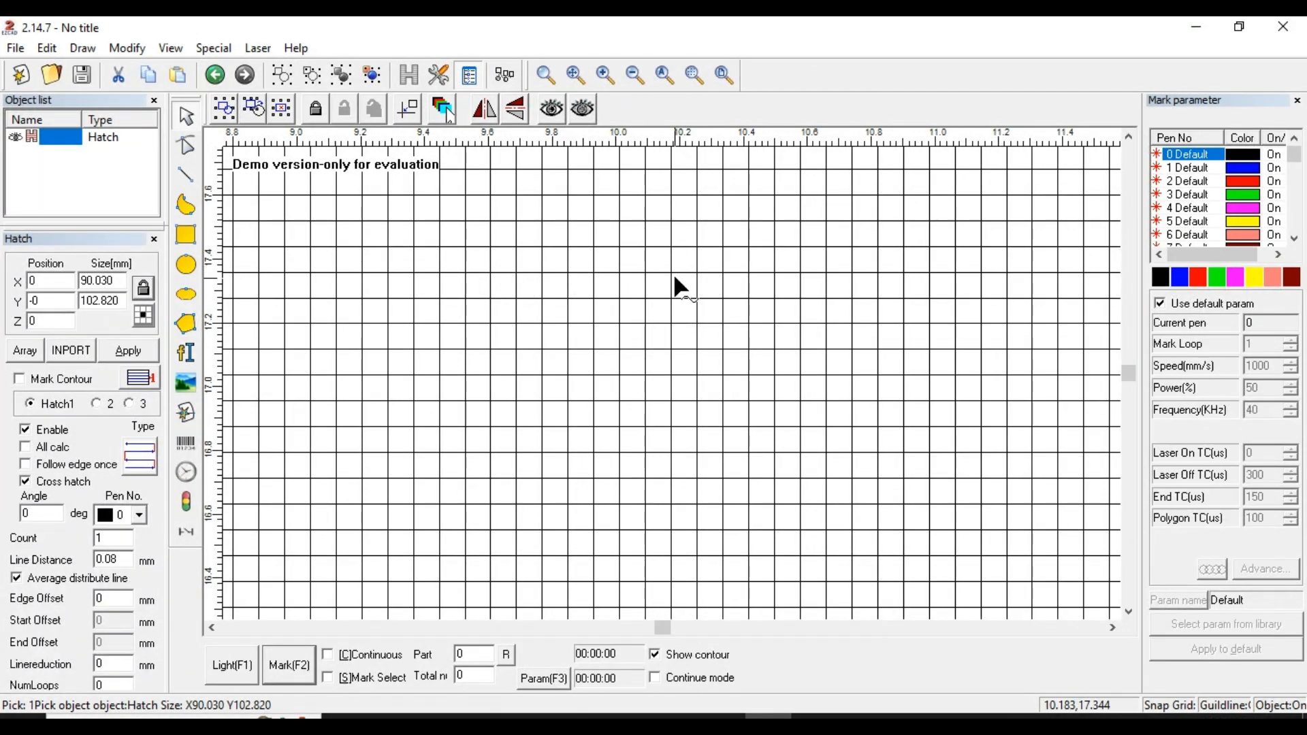
scroll(673, 275, down, 2)
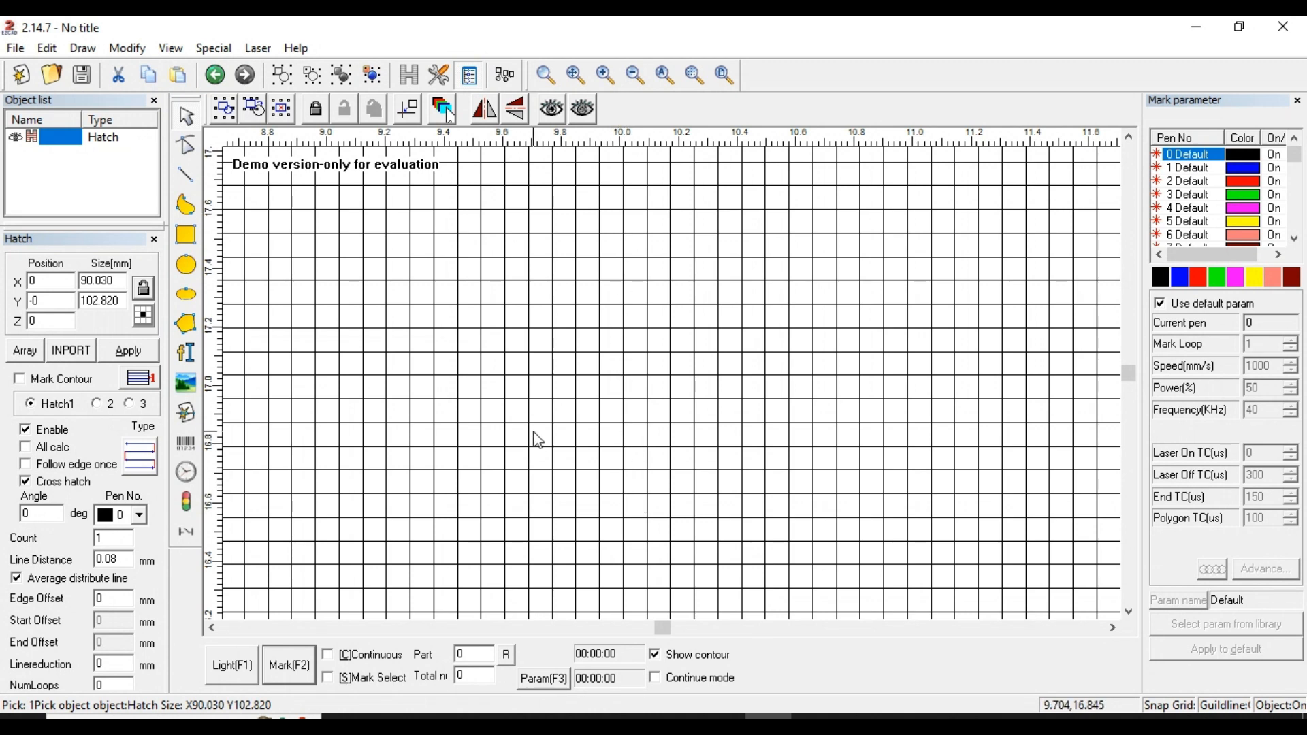
click(28, 486)
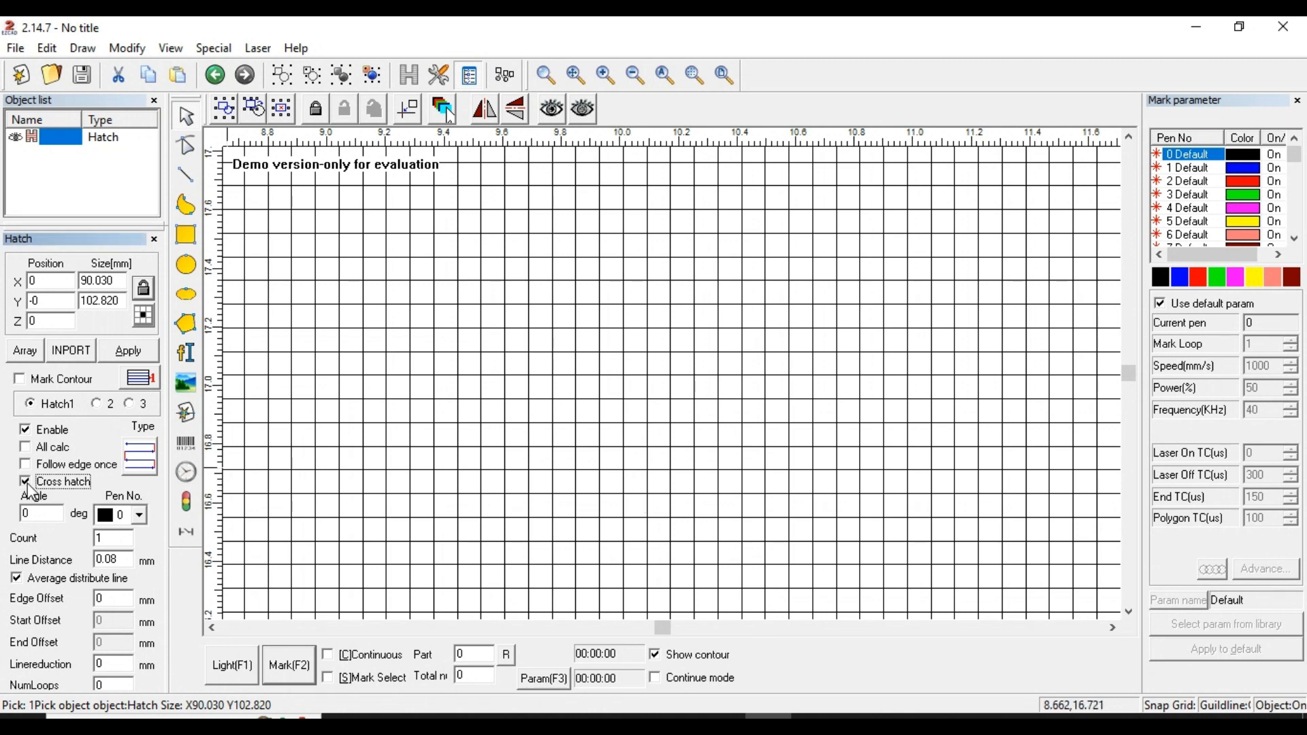
click(142, 353)
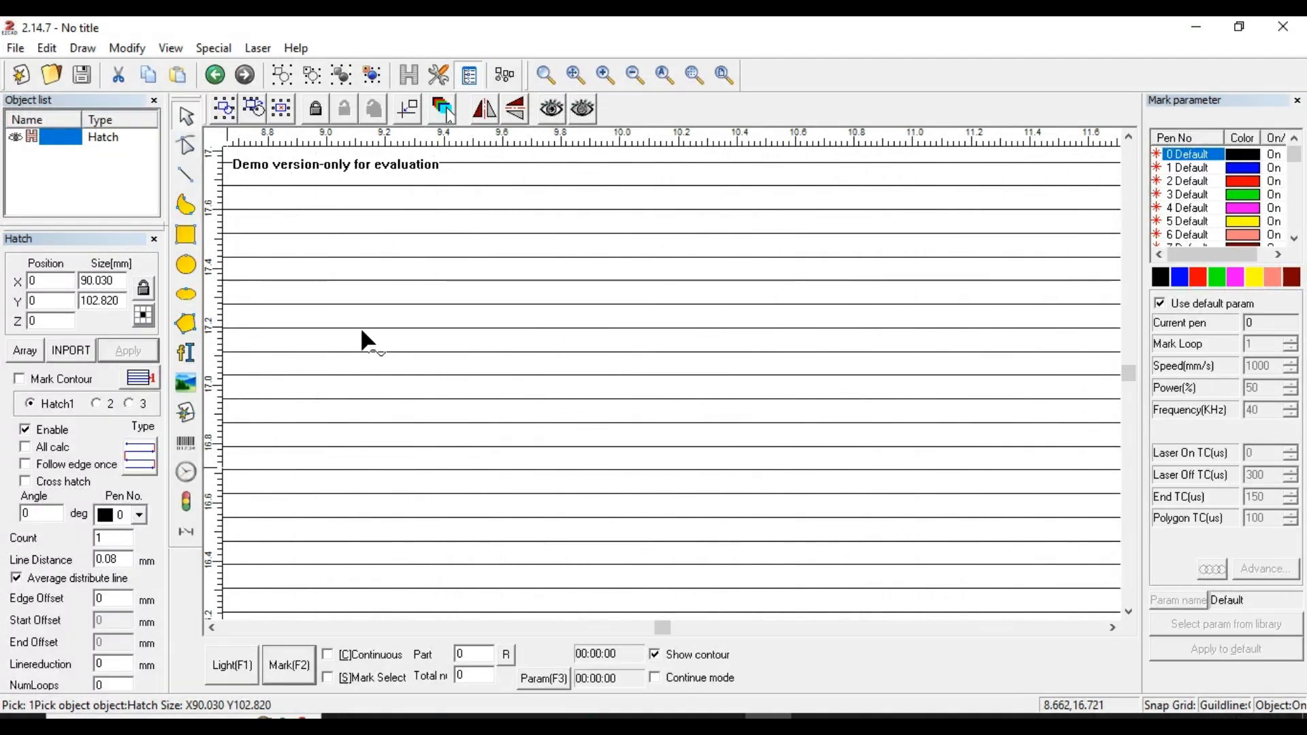
Examine the one-directional hatch lines inside the lightning bolt, both up close and across the whole logo.
scroll(681, 378, down, 10)
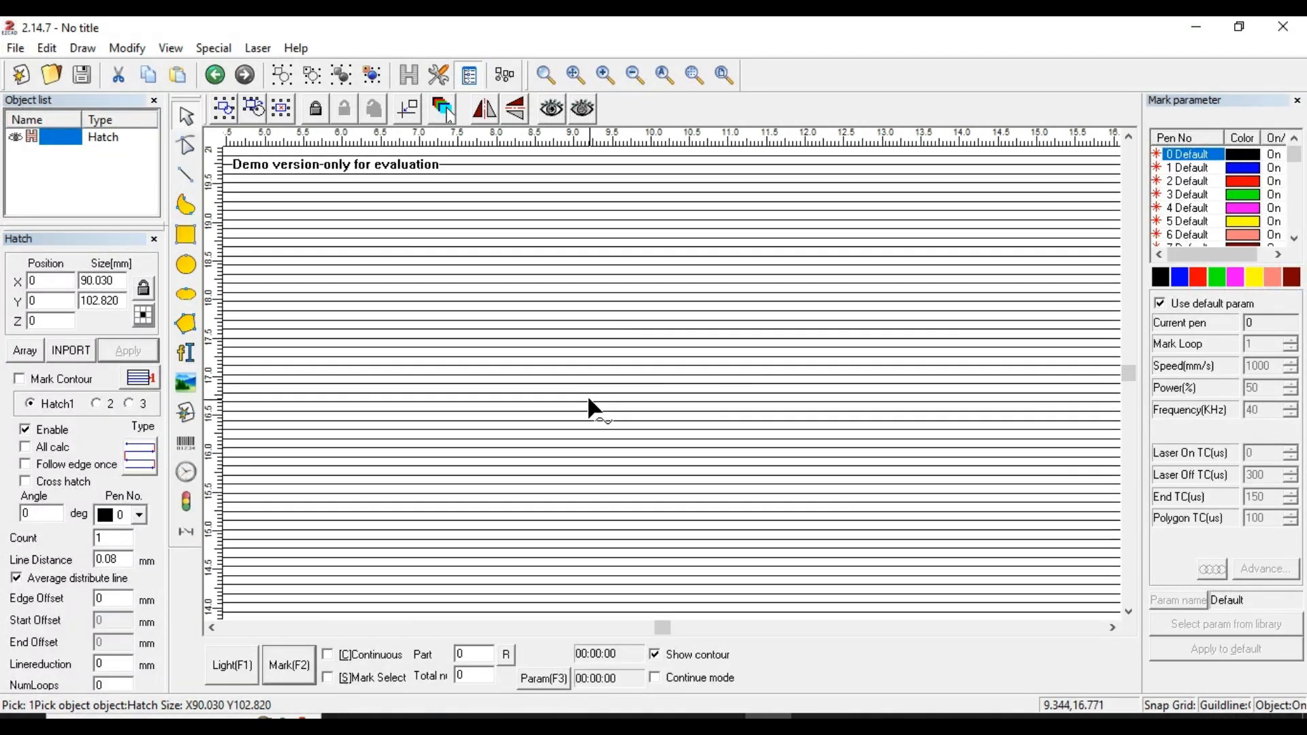
scroll(475, 405, down, 3)
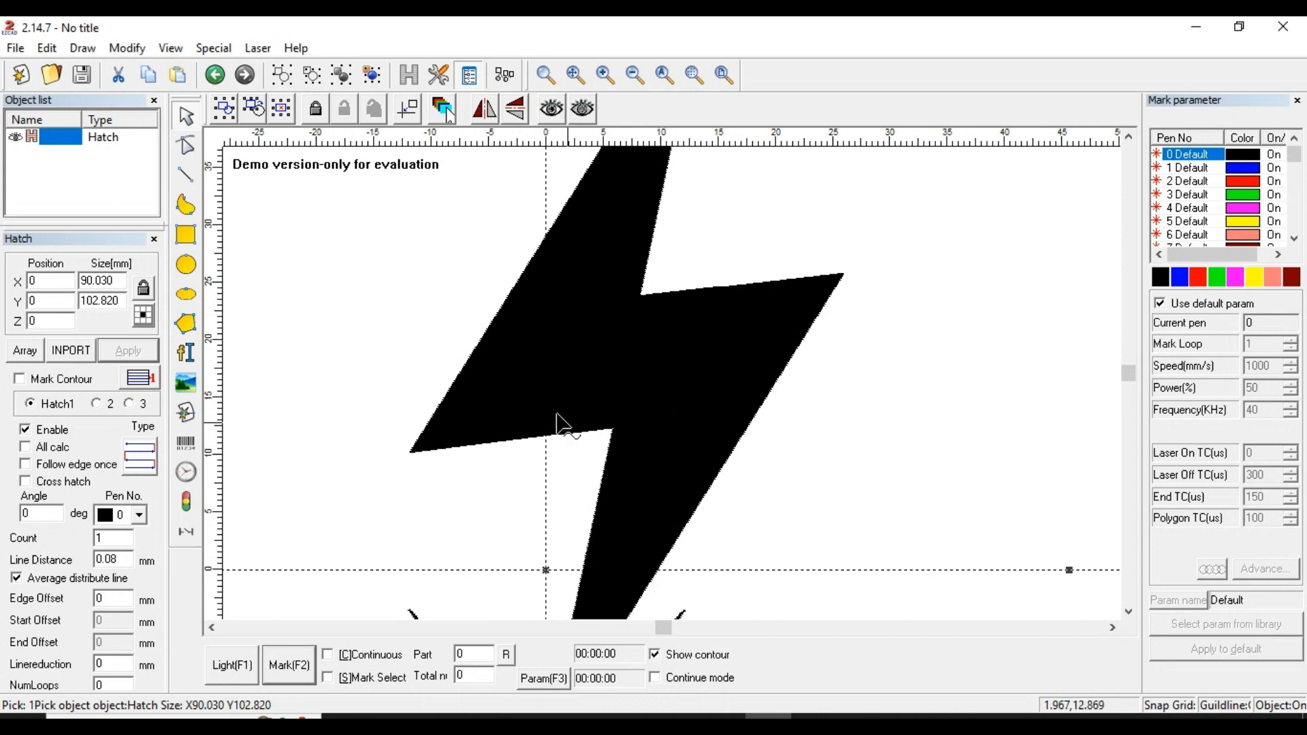
scroll(628, 487, down, 5)
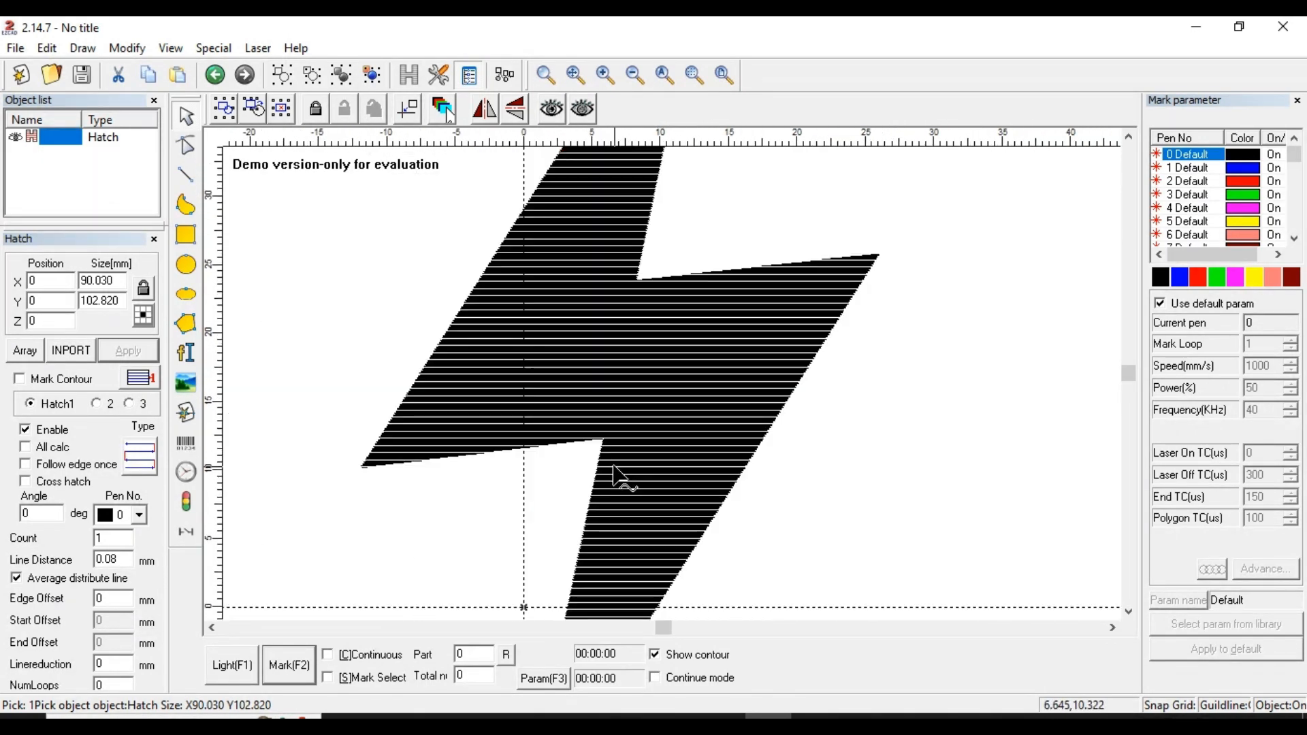
scroll(643, 381, up, 6)
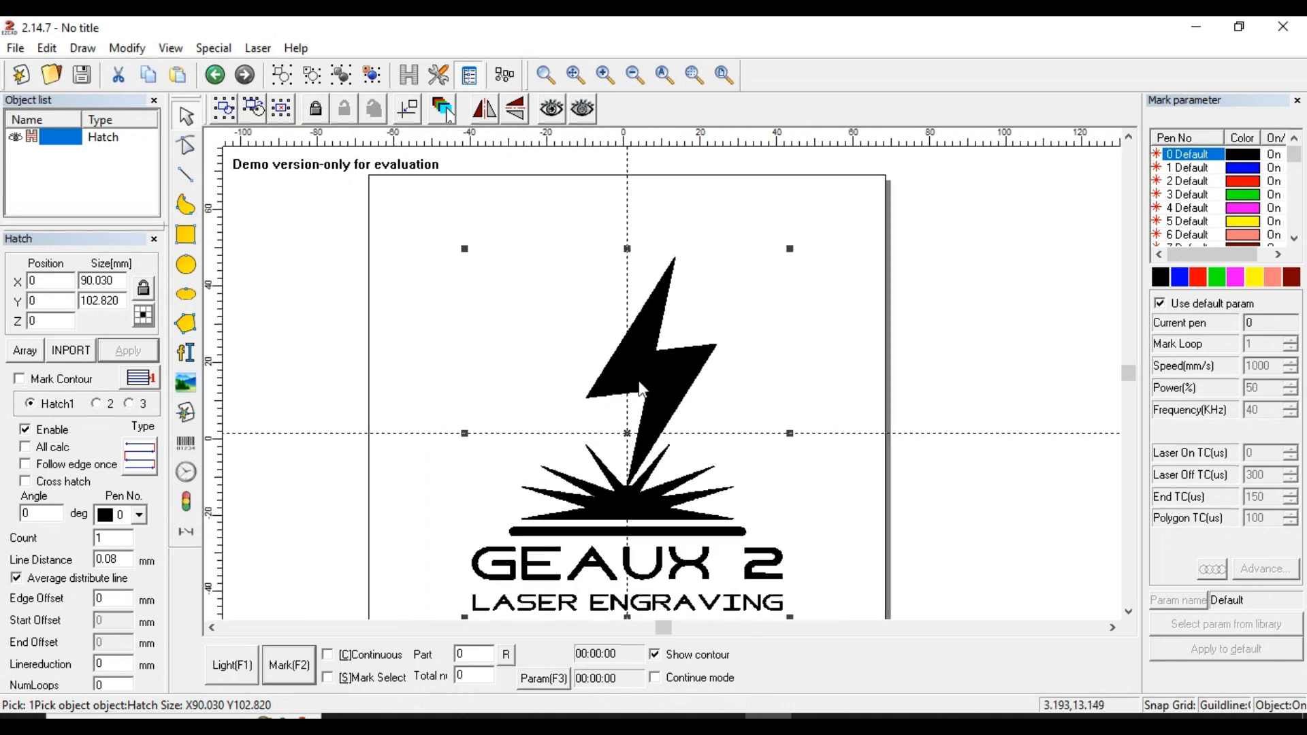
scroll(640, 352, up, 3)
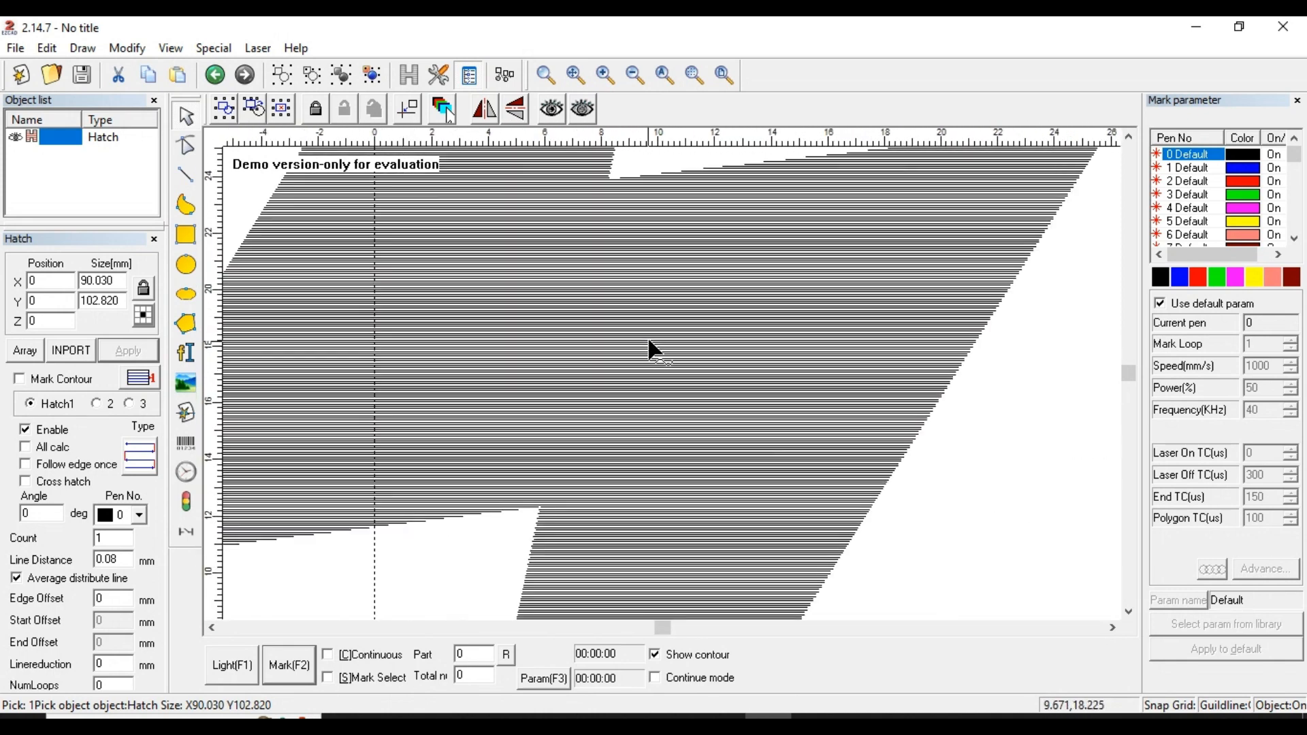
scroll(636, 380, down, 2)
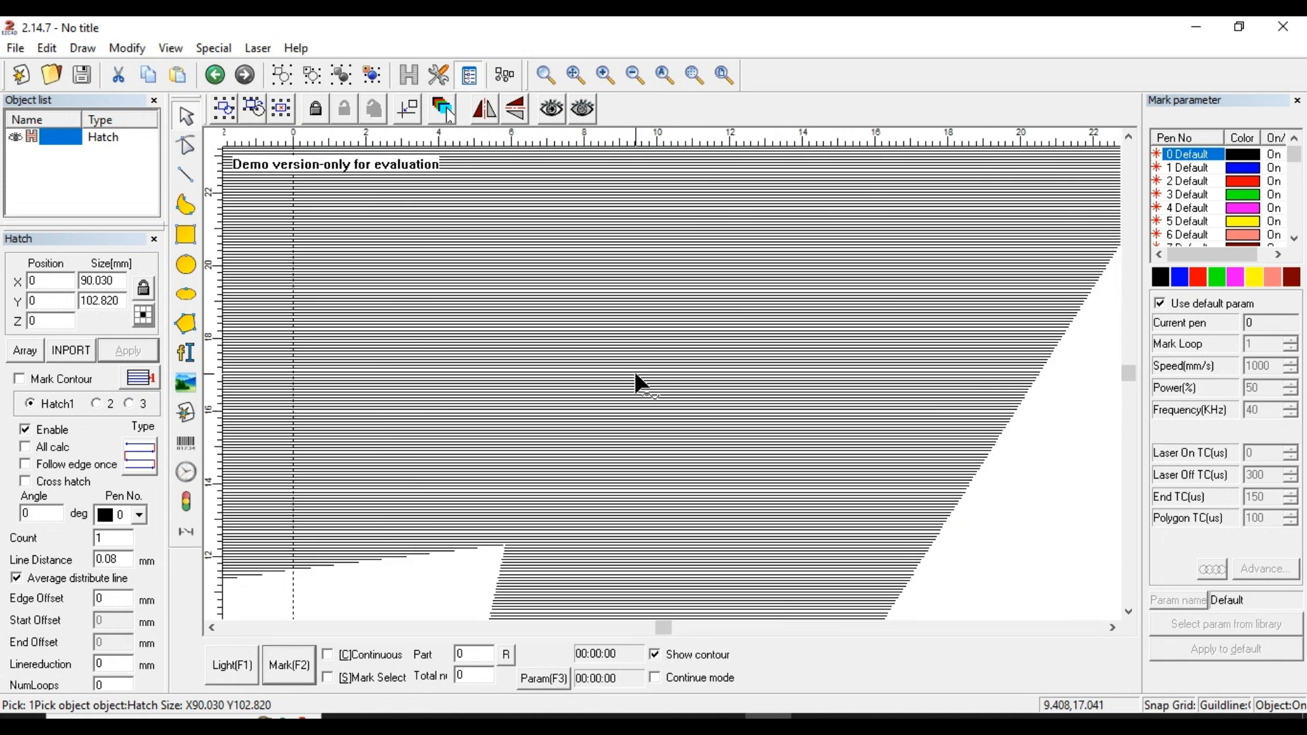
scroll(635, 374, down, 3)
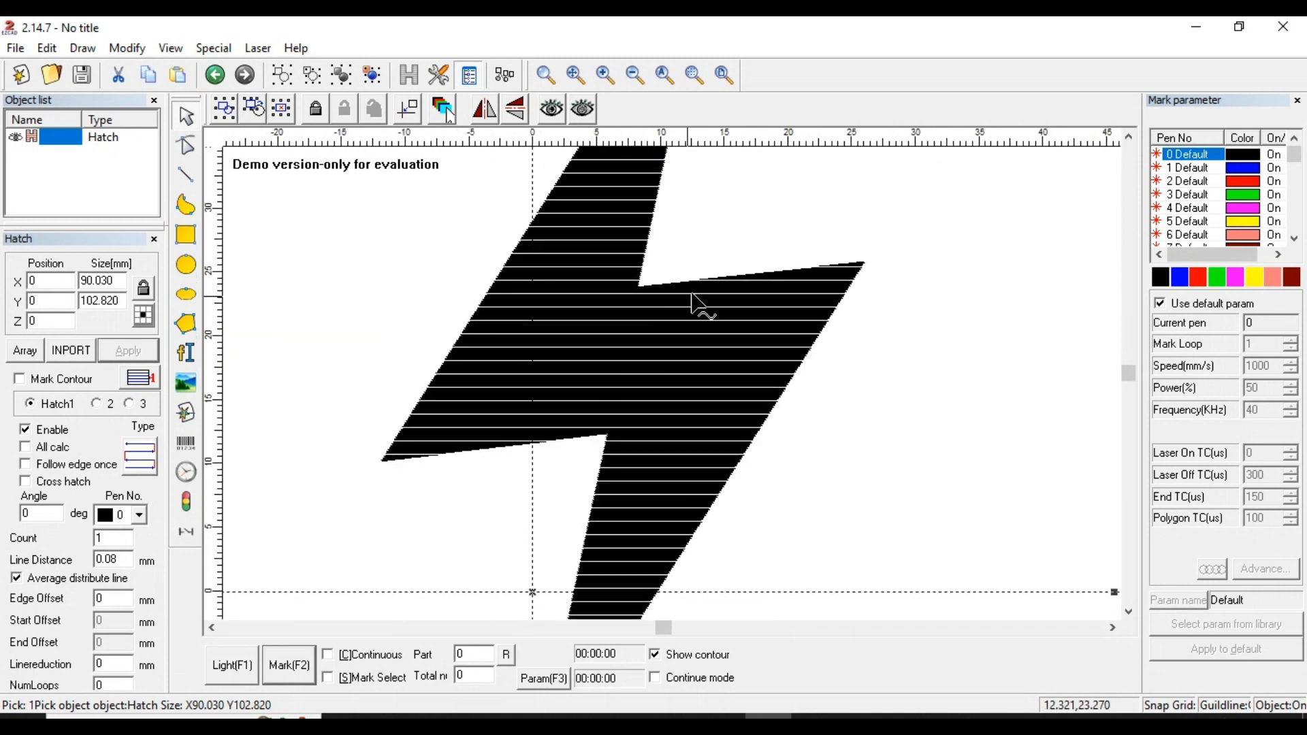
scroll(771, 273, down, 1)
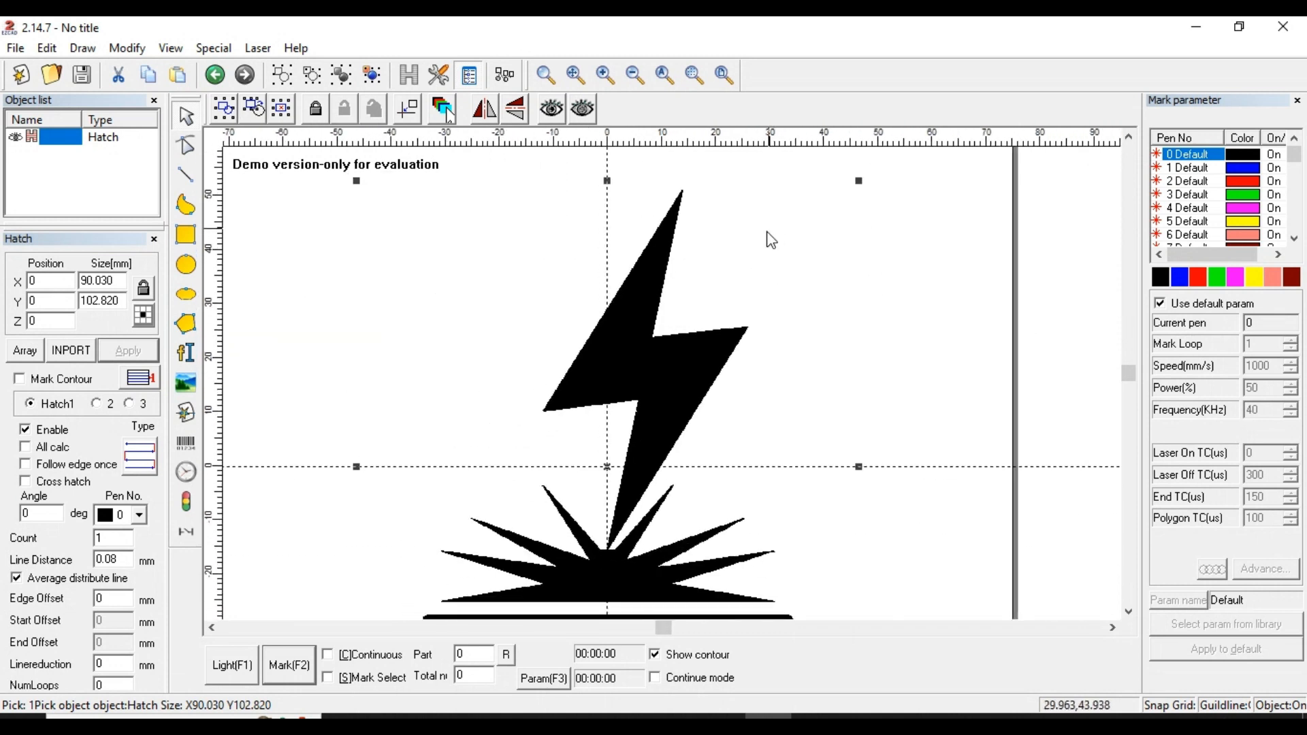
scroll(523, 328, up, 3)
scroll(523, 329, up, 2)
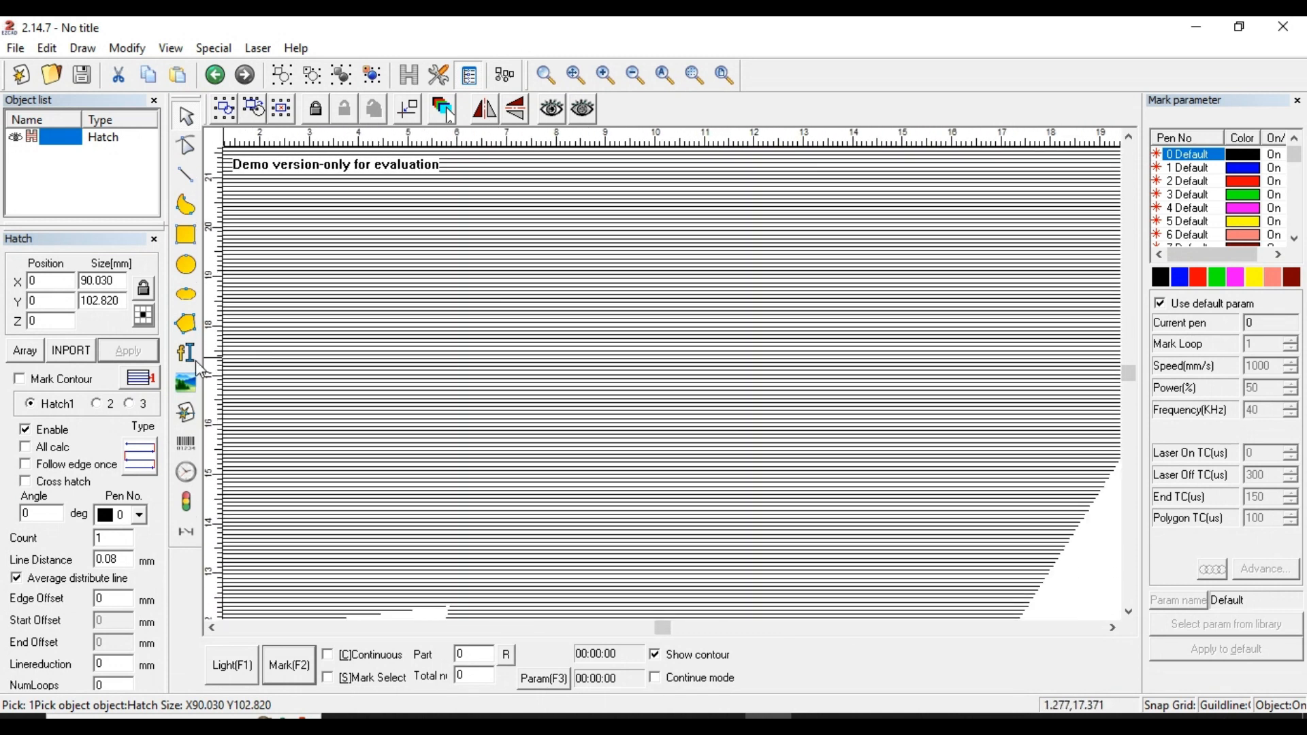
Turn Cross hatch back on for Hatch1 and apply it to the logo.
click(30, 483)
scroll(321, 350, up, 2)
click(128, 350)
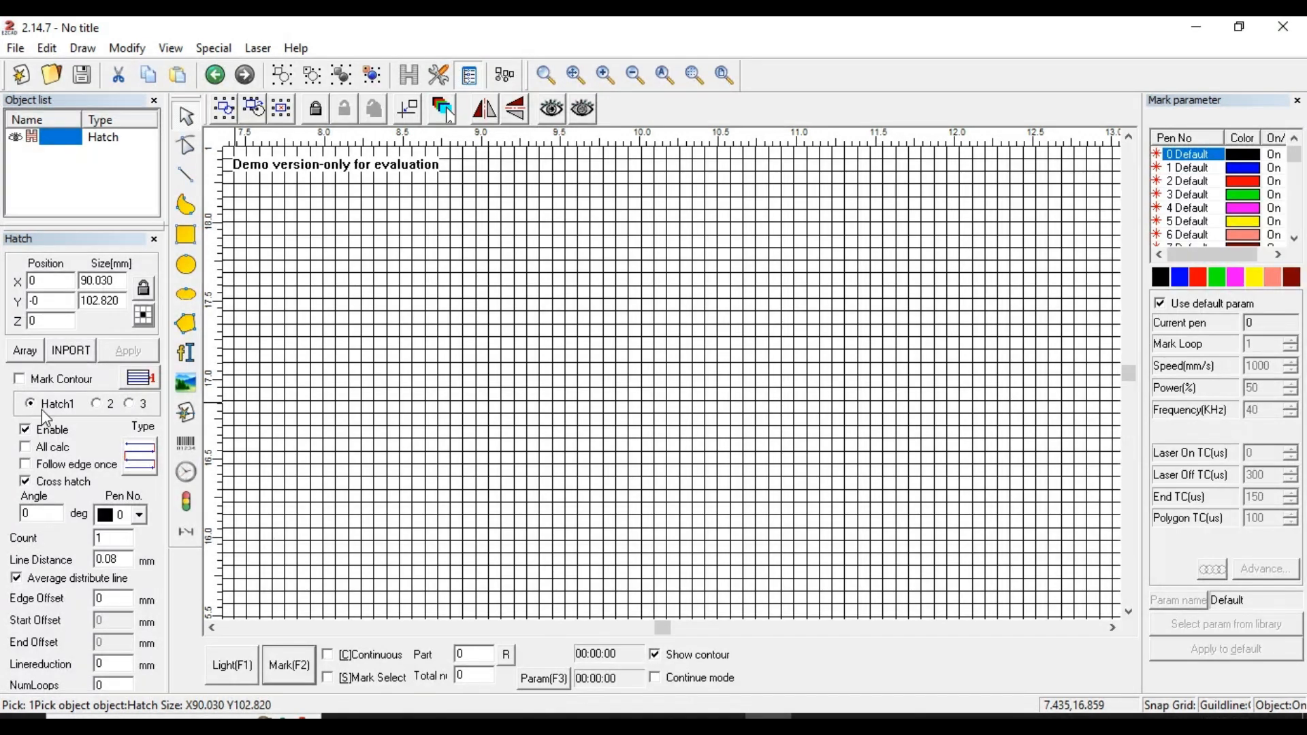
Look at the settings of hatches 2 and 3 and return to Hatch1.
click(106, 405)
click(128, 404)
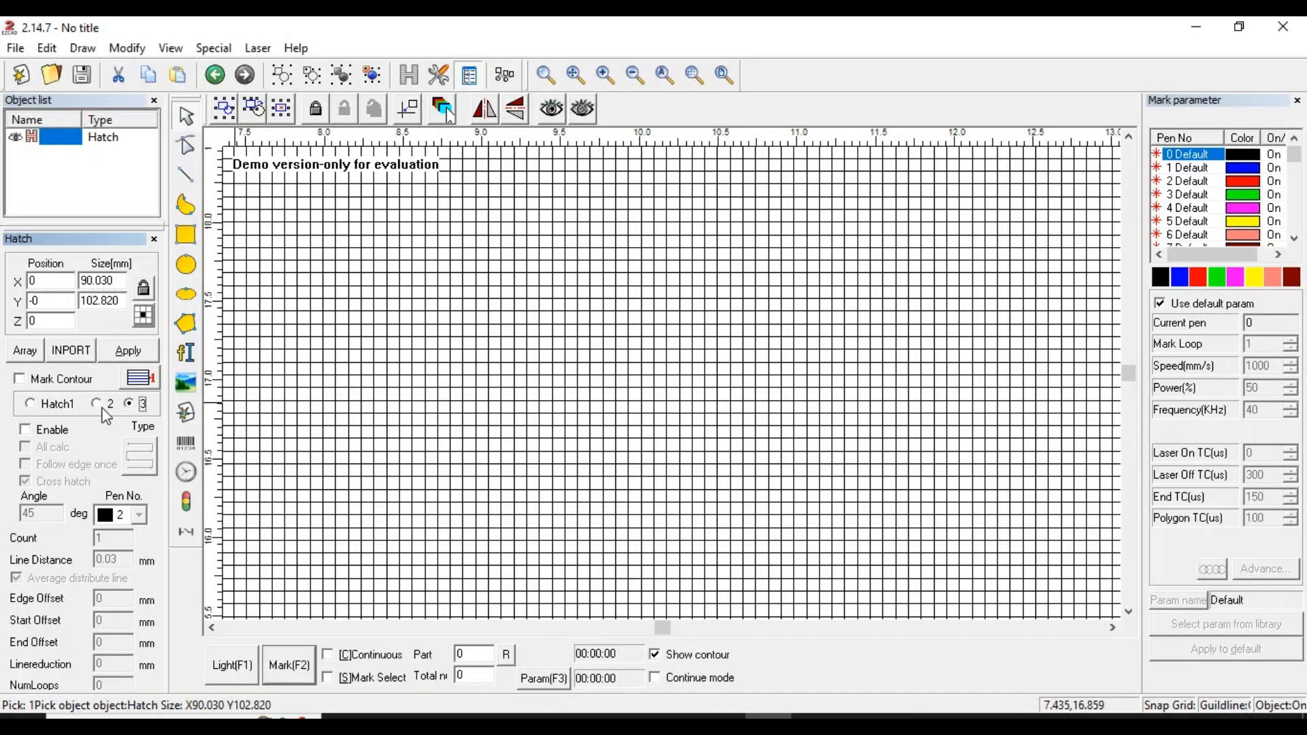
click(42, 406)
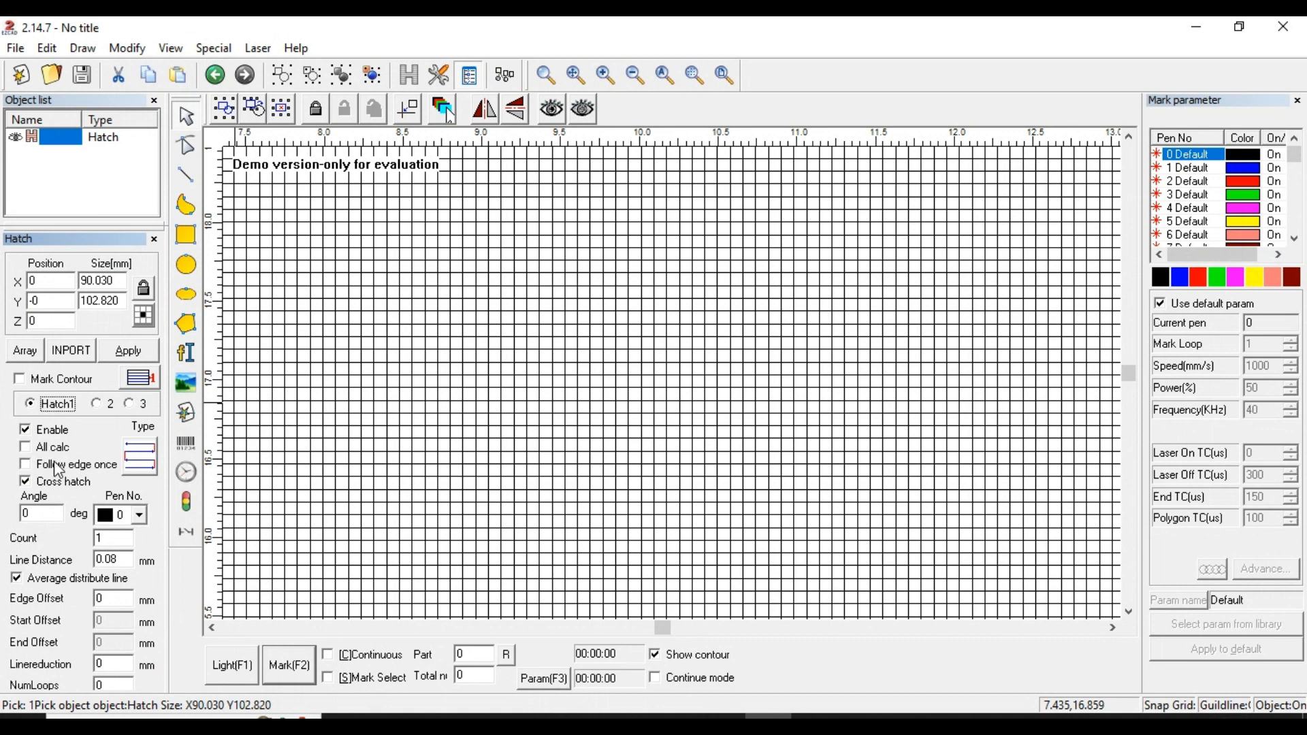
Cycle Hatch1 through the available hatch types, including the concentric ring fill, and return to the connected back-and-forth lines.
click(141, 458)
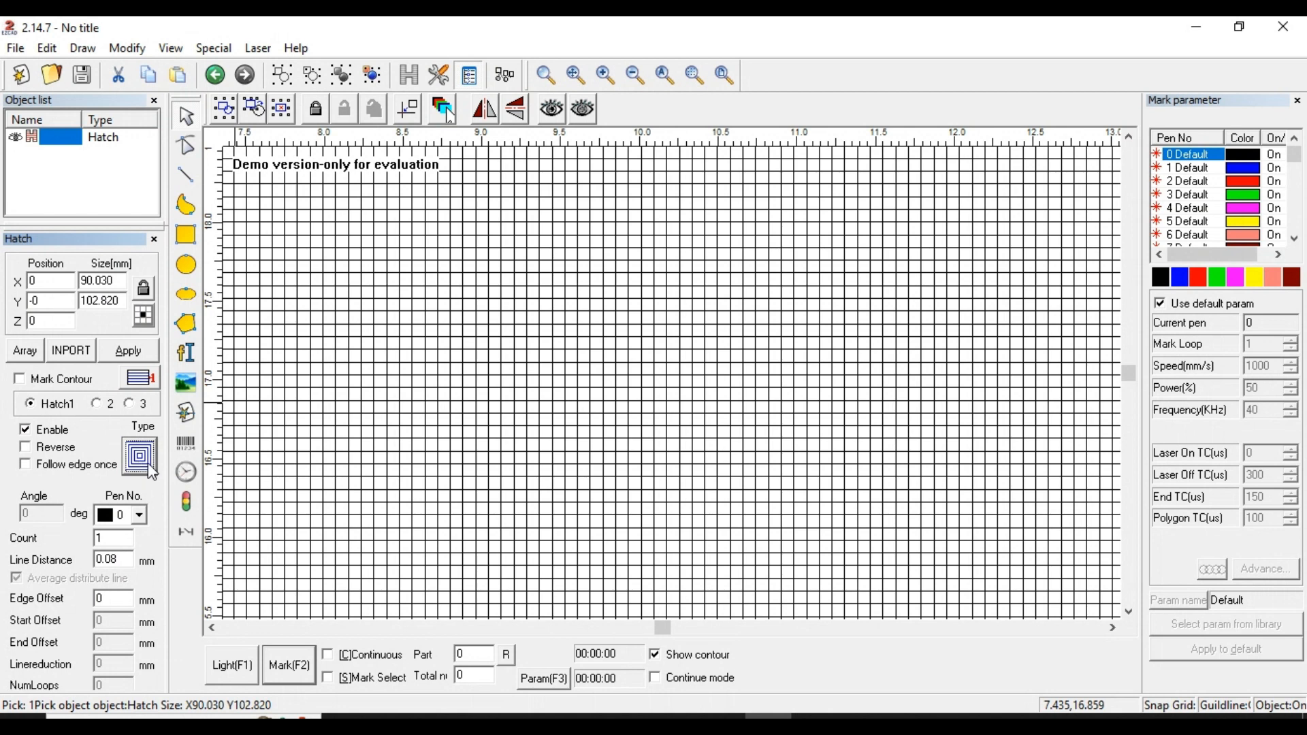
click(144, 464)
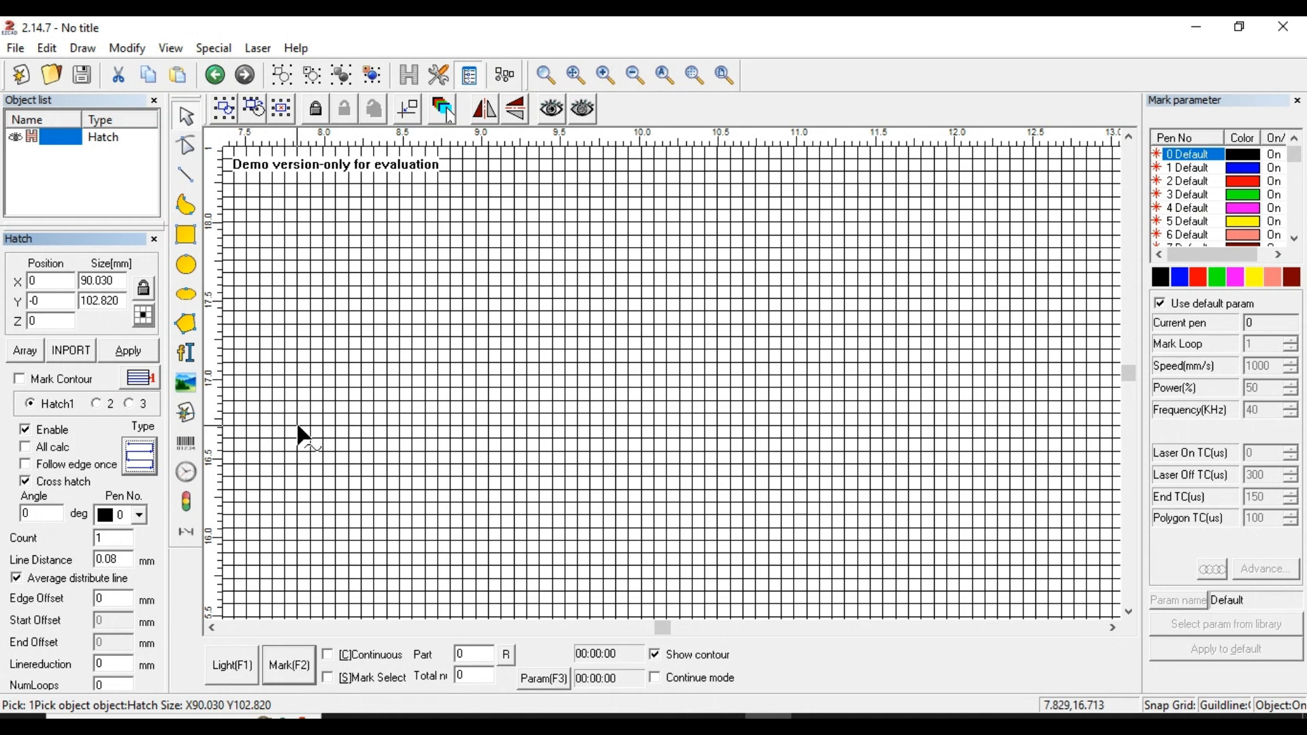
click(145, 467)
click(145, 471)
click(145, 470)
click(144, 472)
click(146, 474)
click(145, 470)
click(145, 472)
click(138, 470)
click(138, 470)
click(139, 469)
click(145, 469)
Apply a 45 degree angle to the Hatch1 cross hatch and set it back to 0 degrees.
double_click(63, 513)
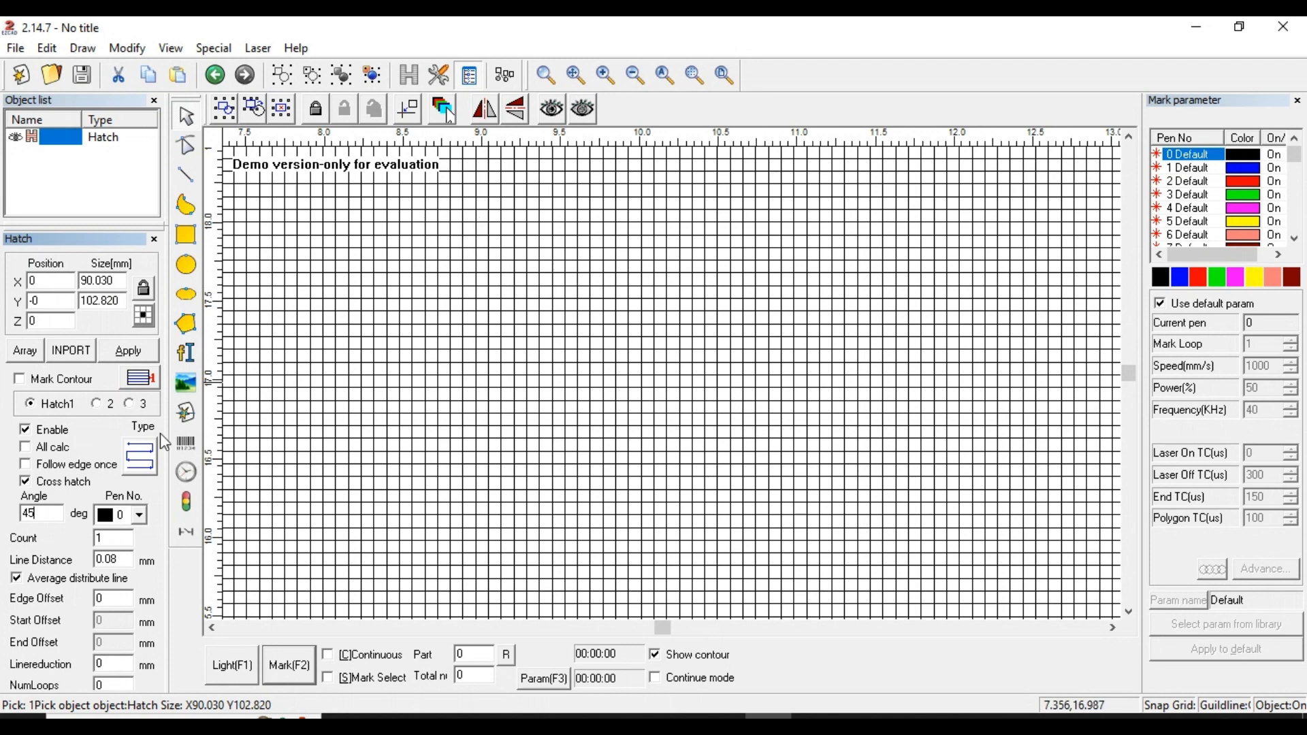
click(122, 350)
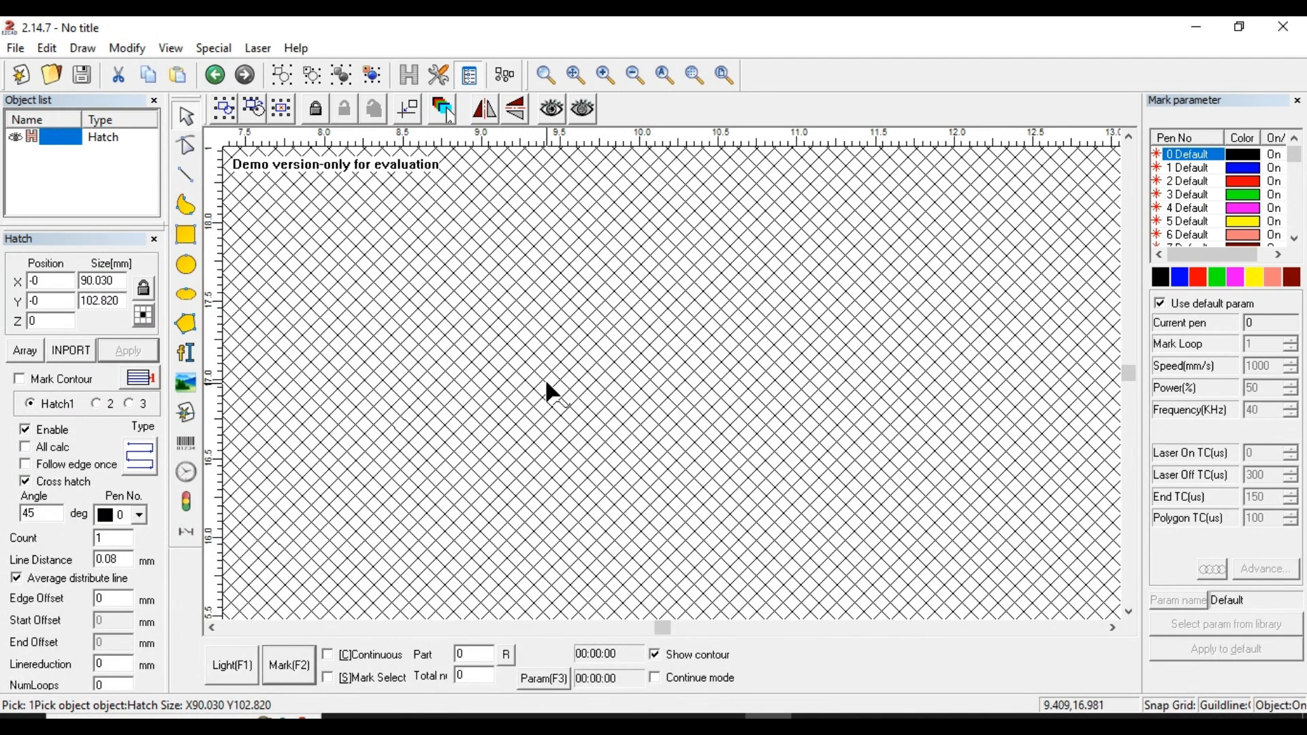
drag(49, 520, 6, 522)
text(0)
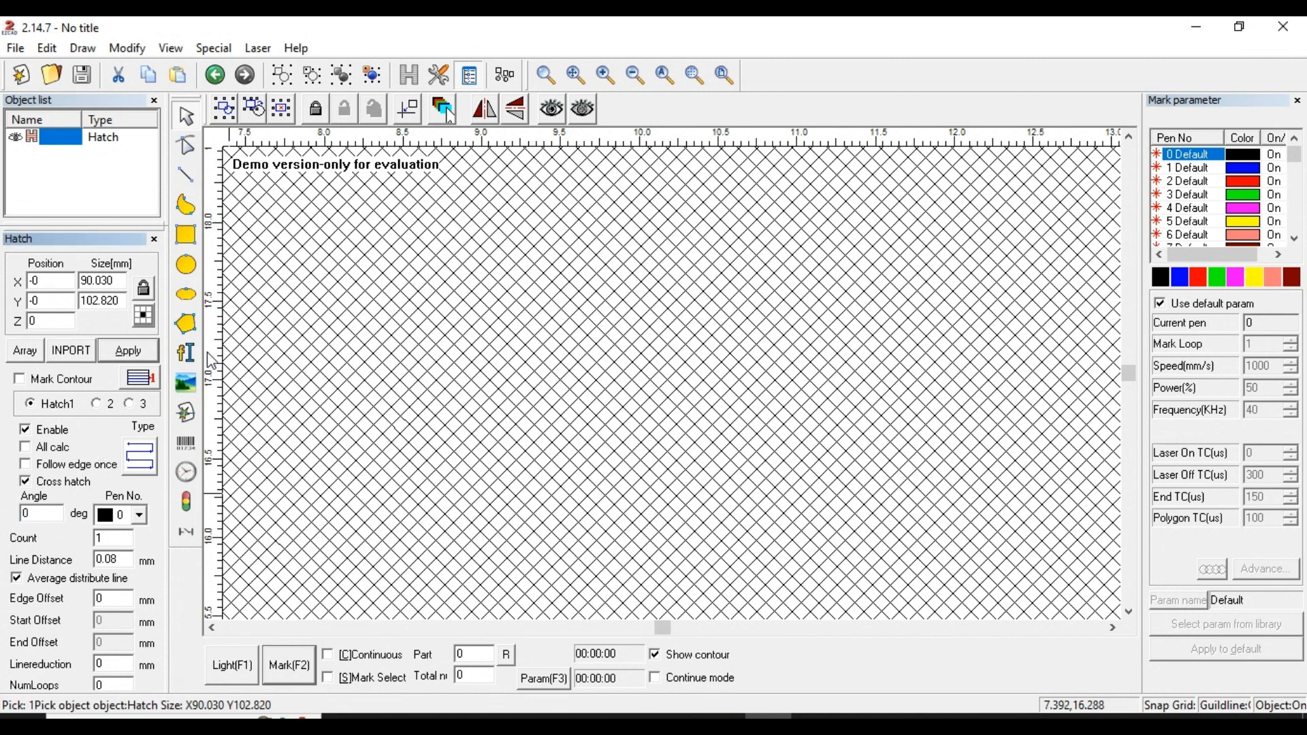
click(128, 350)
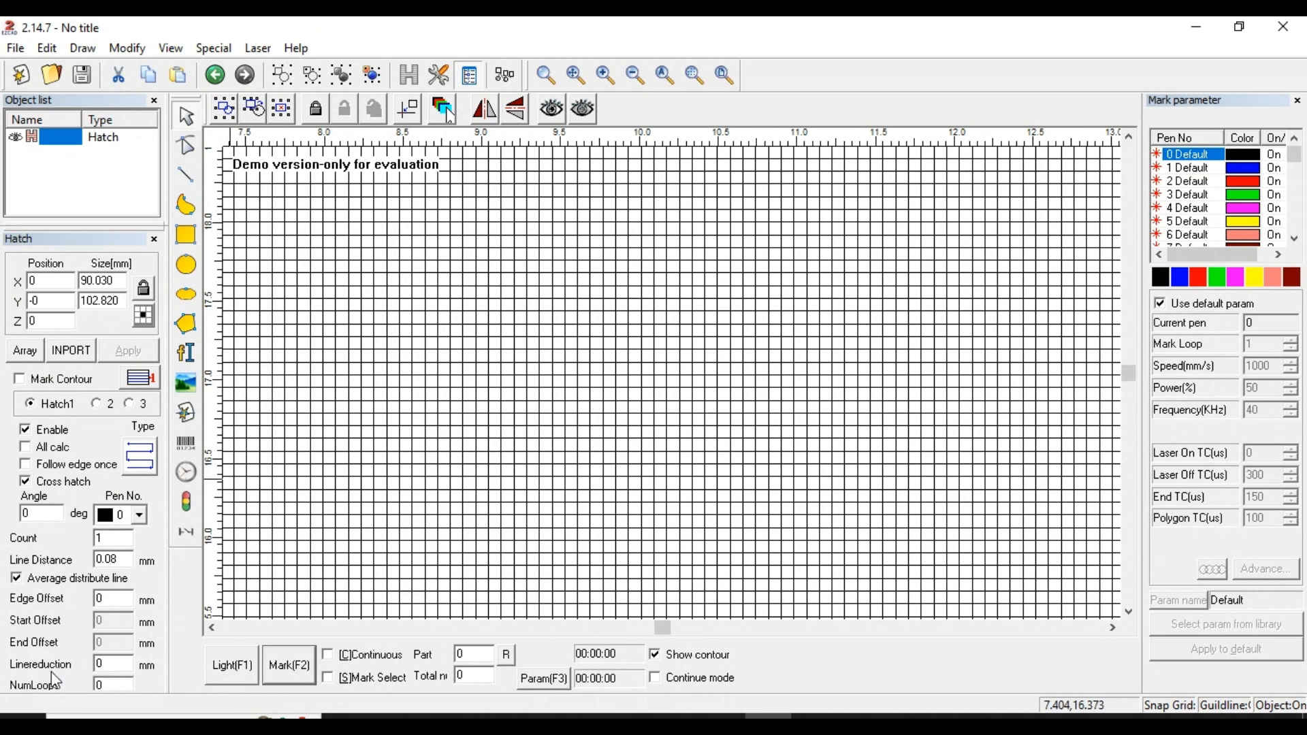
Extend the hatch settings area to show all its options and apply a line distance of 0.1 mm.
drag(73, 229, 82, 158)
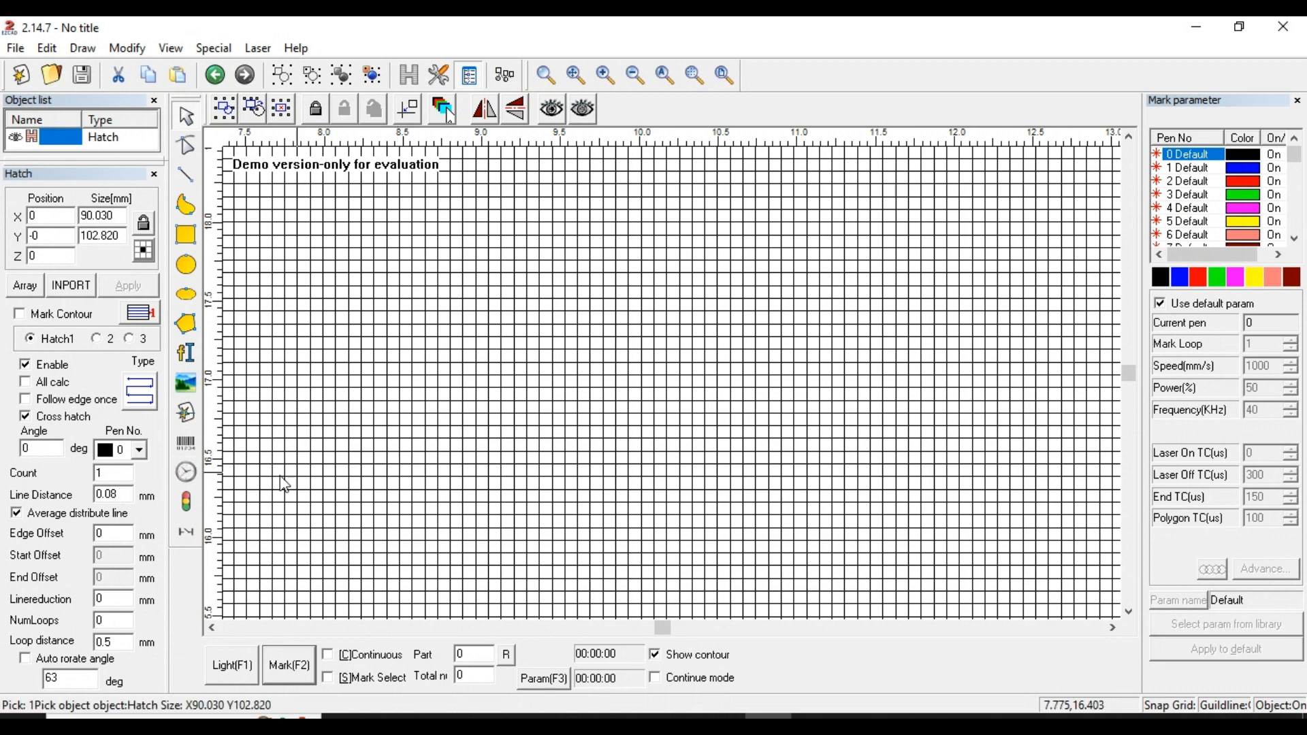
click(123, 493)
key(BackSpace)
text(1)
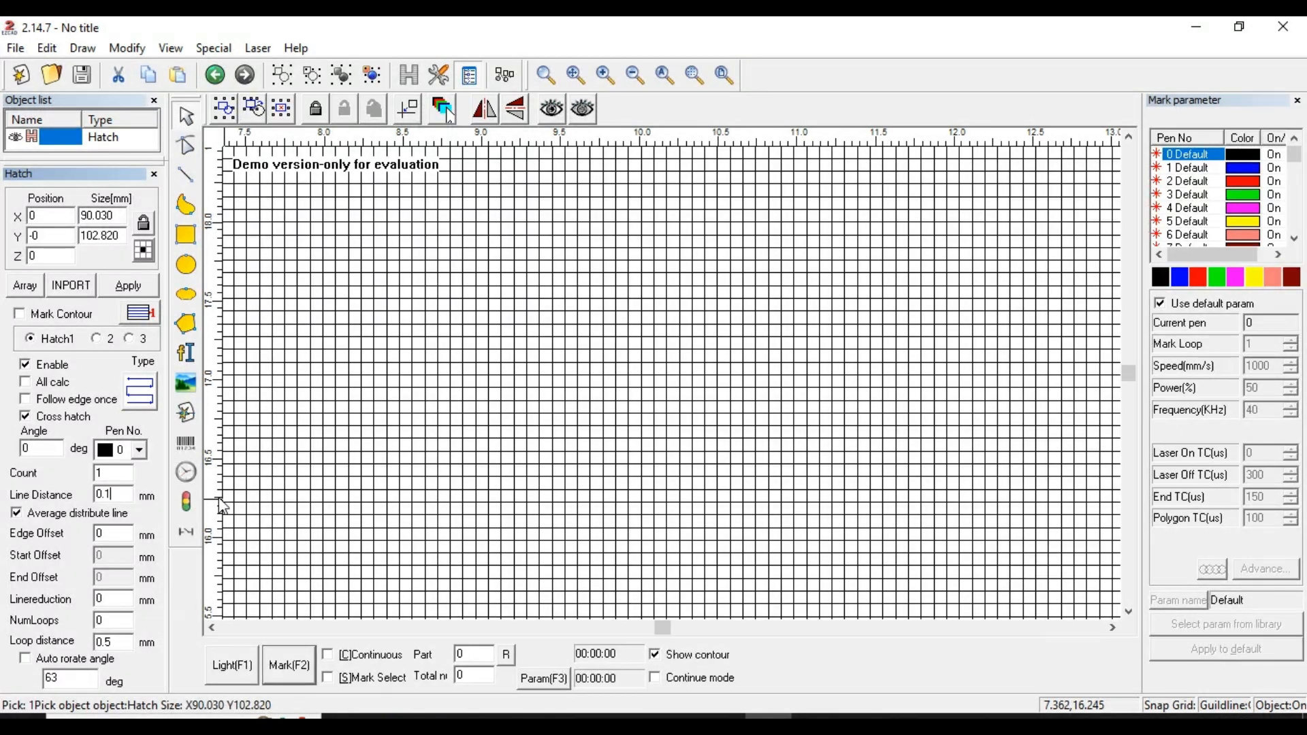
click(136, 289)
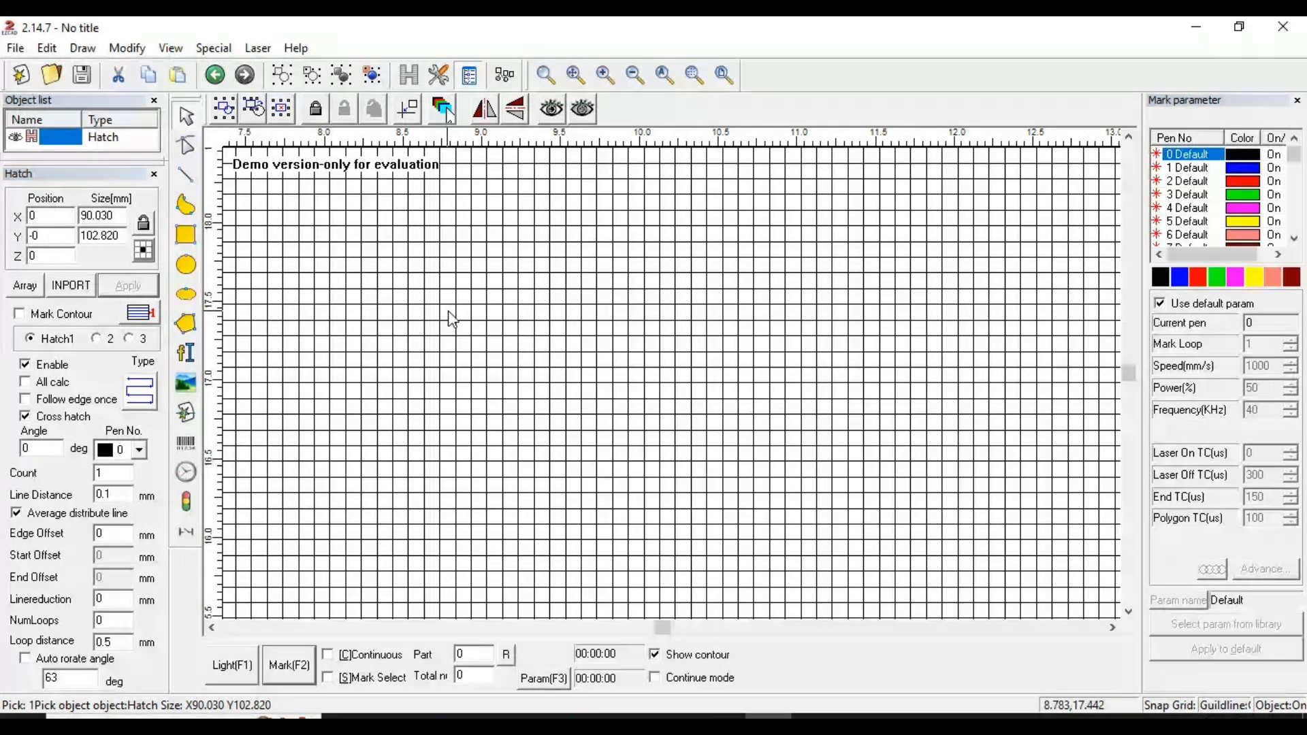
Apply a Hatch1 line distance of 0.3 mm and examine the line spacing inside the lightning bolt.
click(124, 495)
key(BackSpace)
text(3)
click(119, 285)
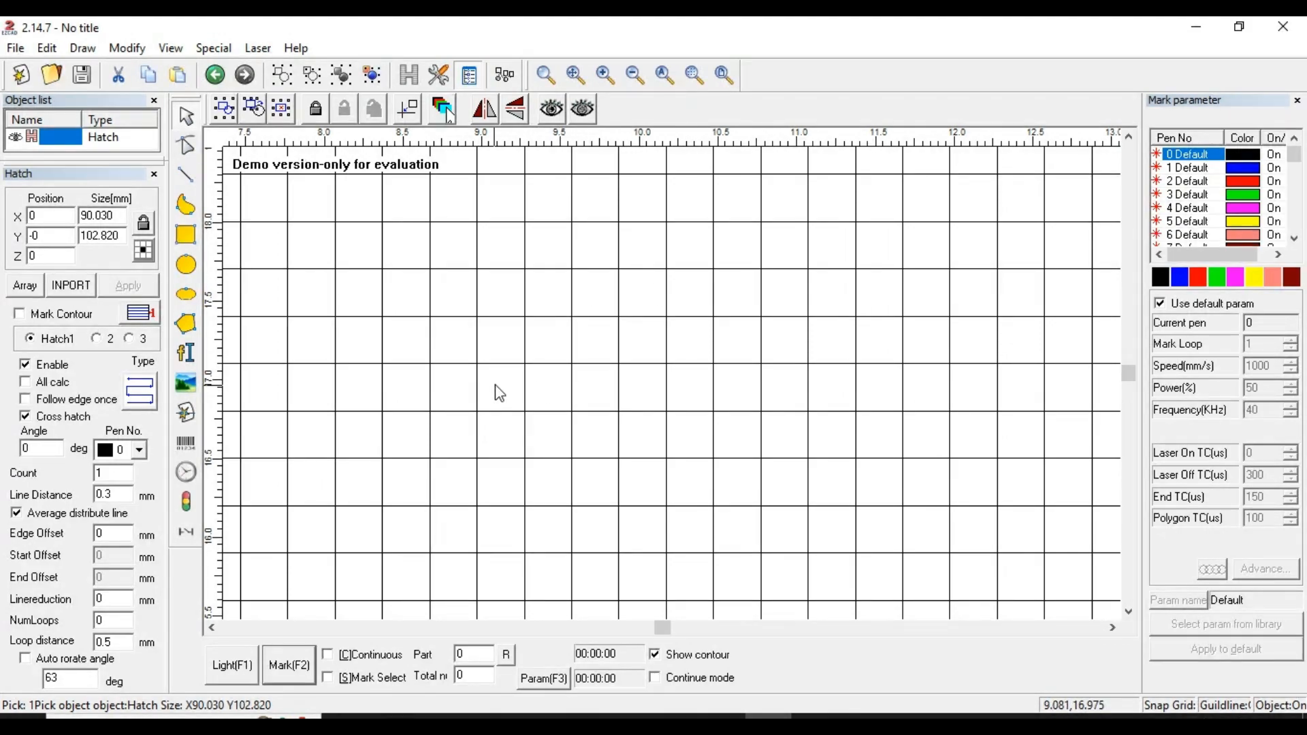
scroll(402, 433, down, 6)
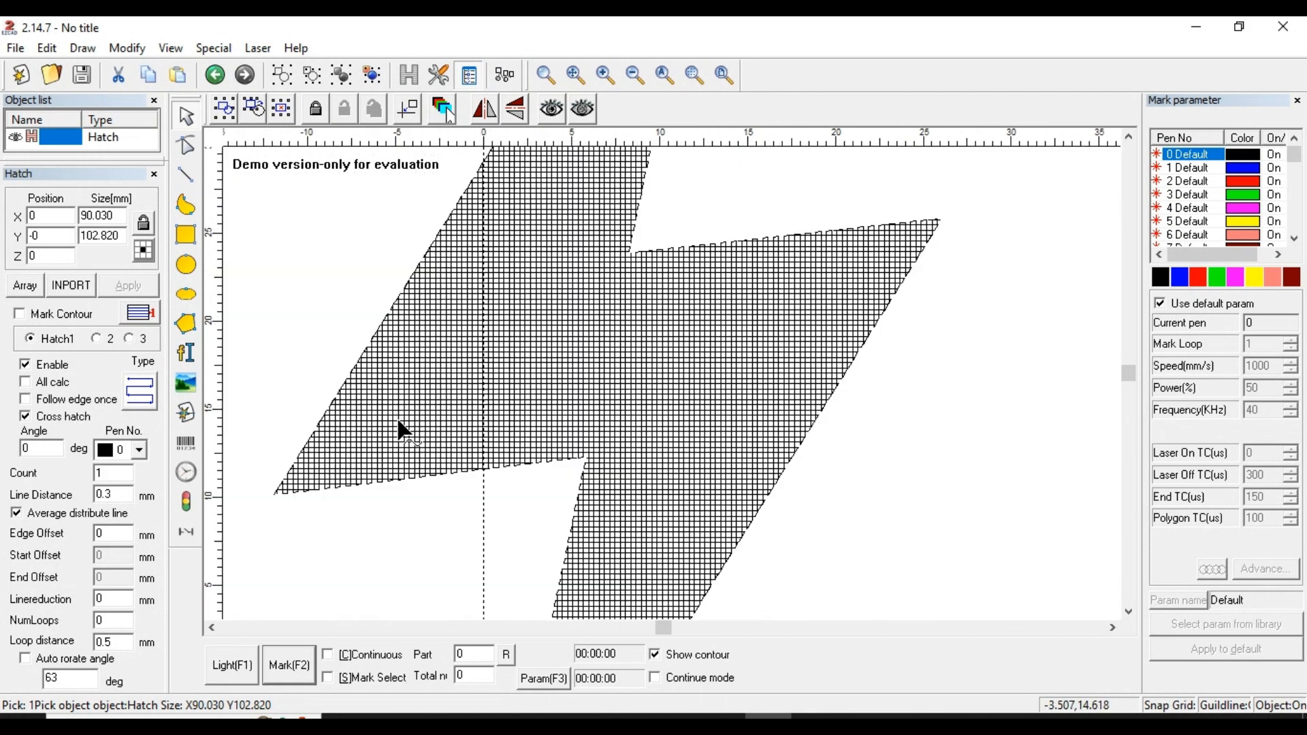
scroll(612, 284, up, 4)
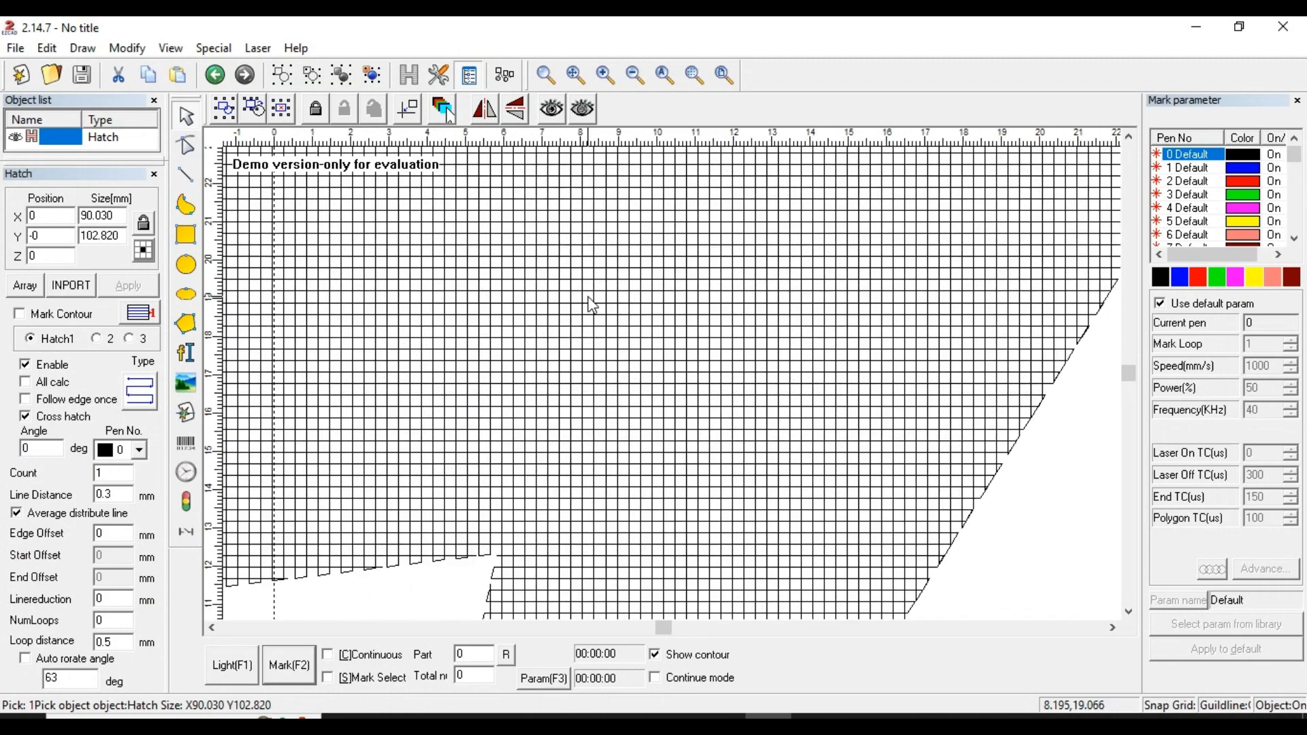
scroll(517, 406, down, 1)
scroll(515, 408, down, 3)
scroll(599, 426, down, 1)
scroll(590, 421, up, 4)
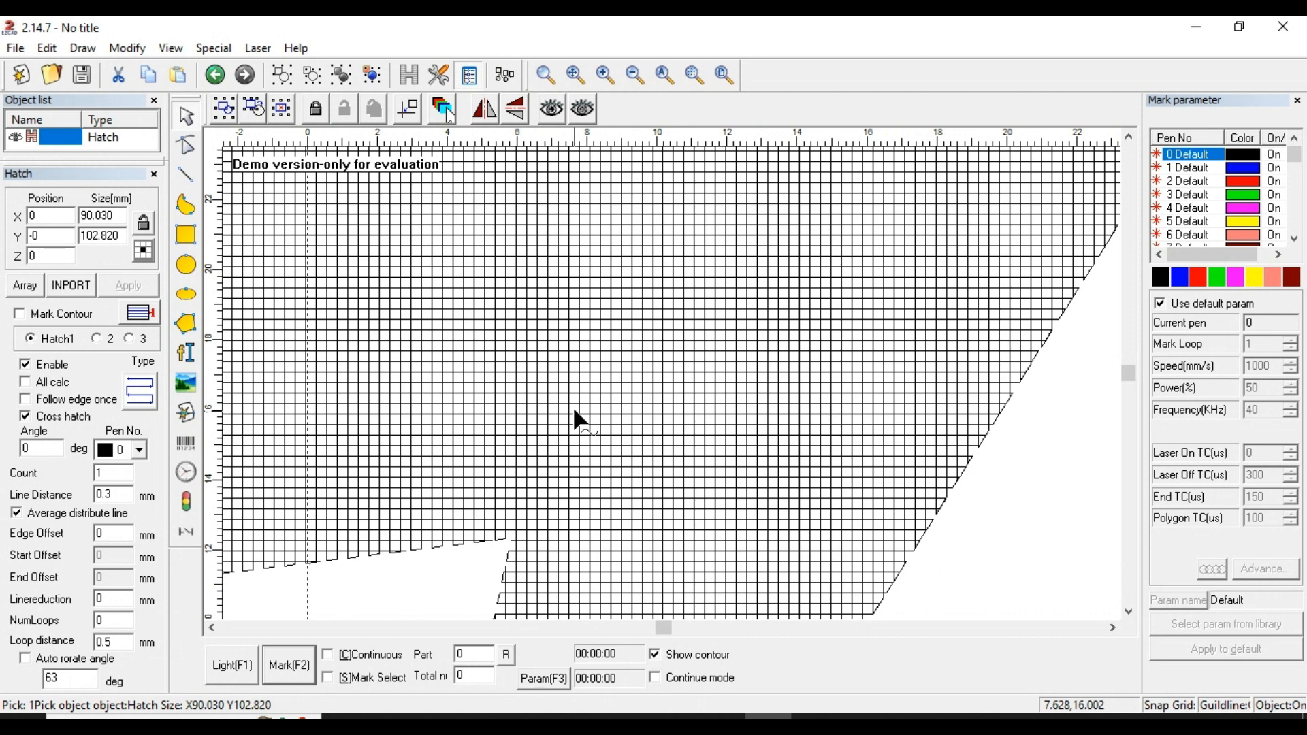
Enter a line distance of 0.03 mm for Hatch1 without applying it to the logo.
click(125, 498)
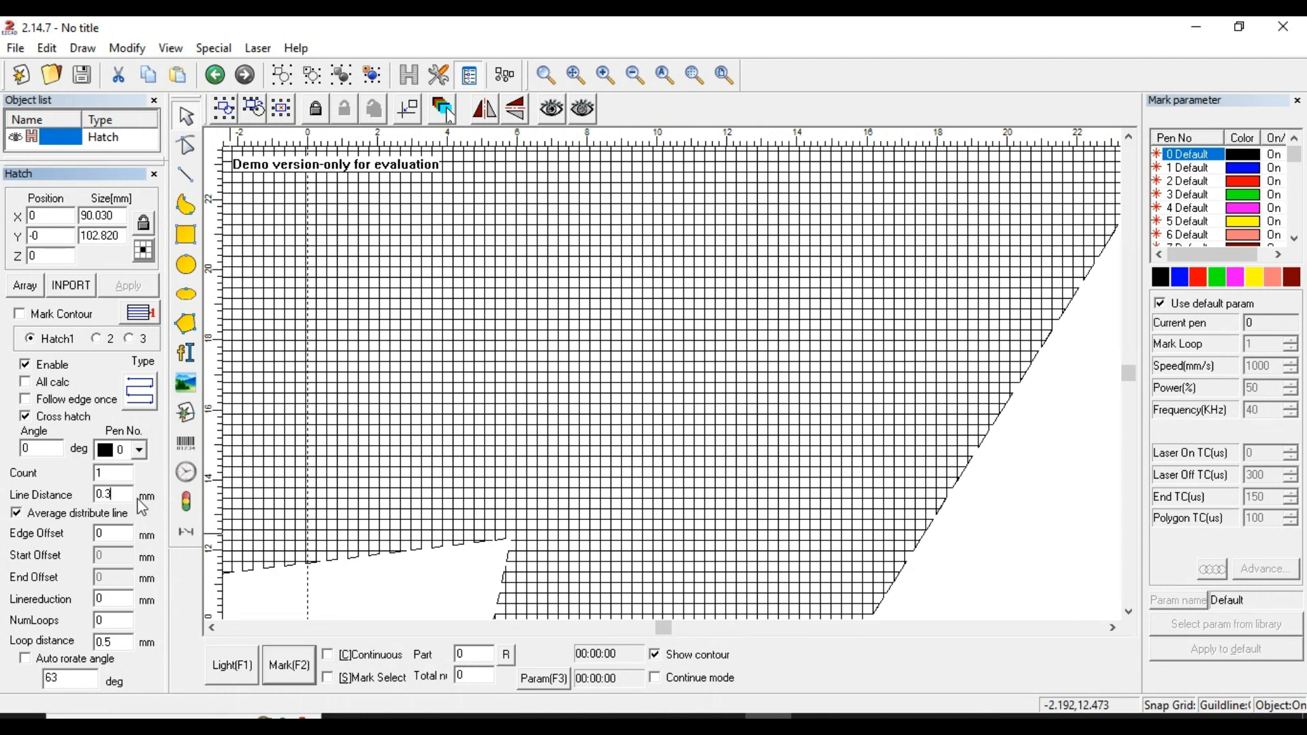
key(BackSpace)
text(08)
key(BackSpace)
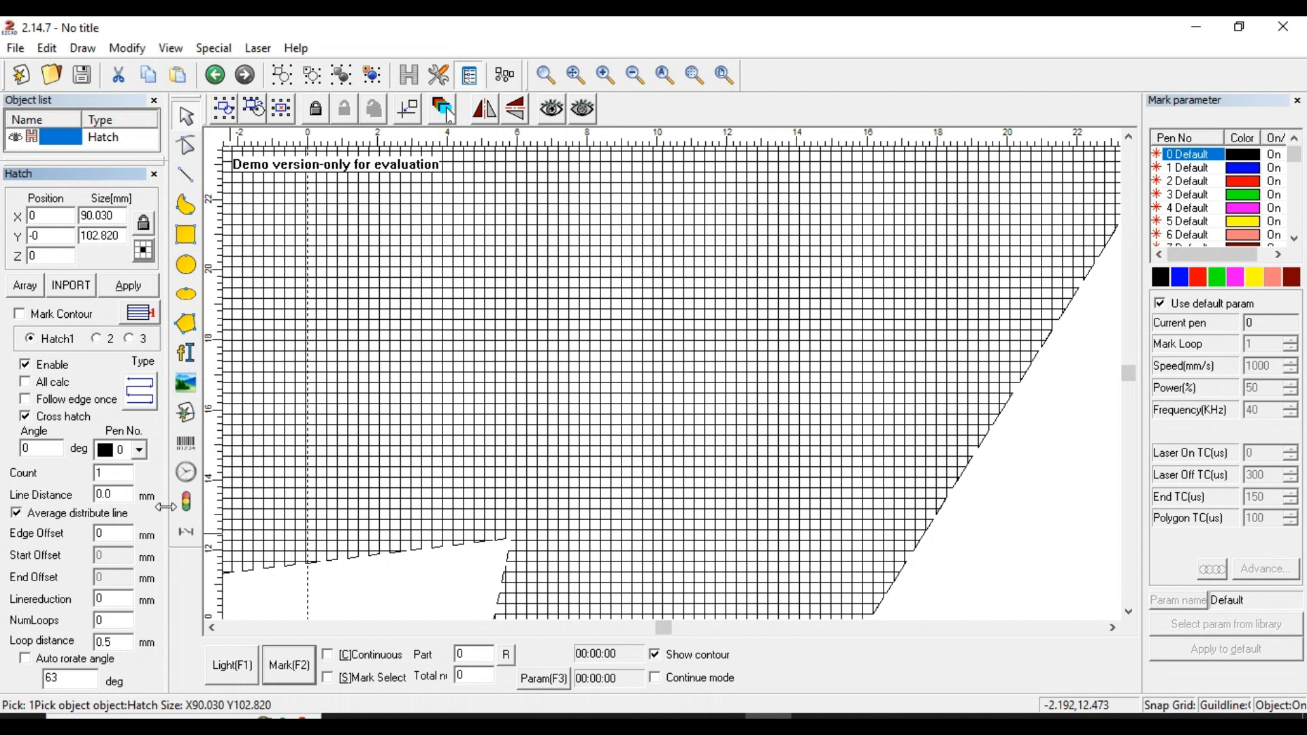
text(3)
scroll(435, 390, up, 5)
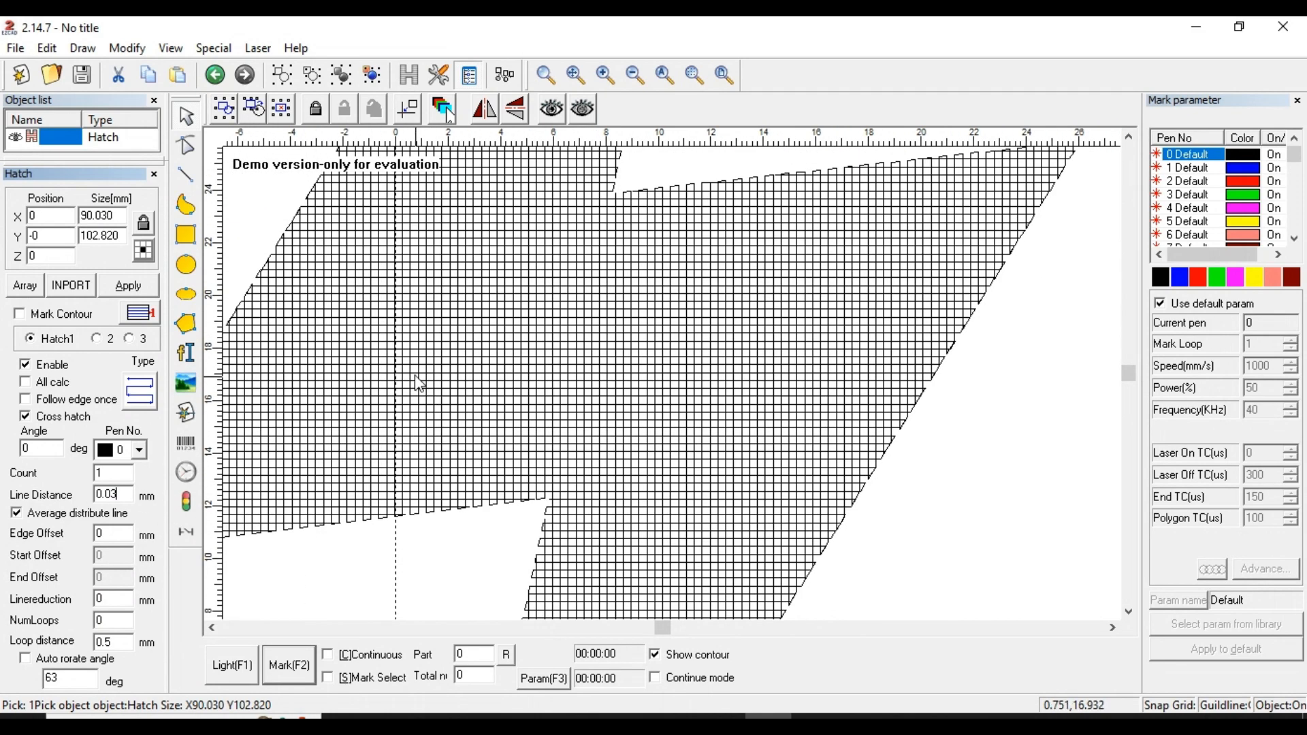
scroll(440, 389, down, 5)
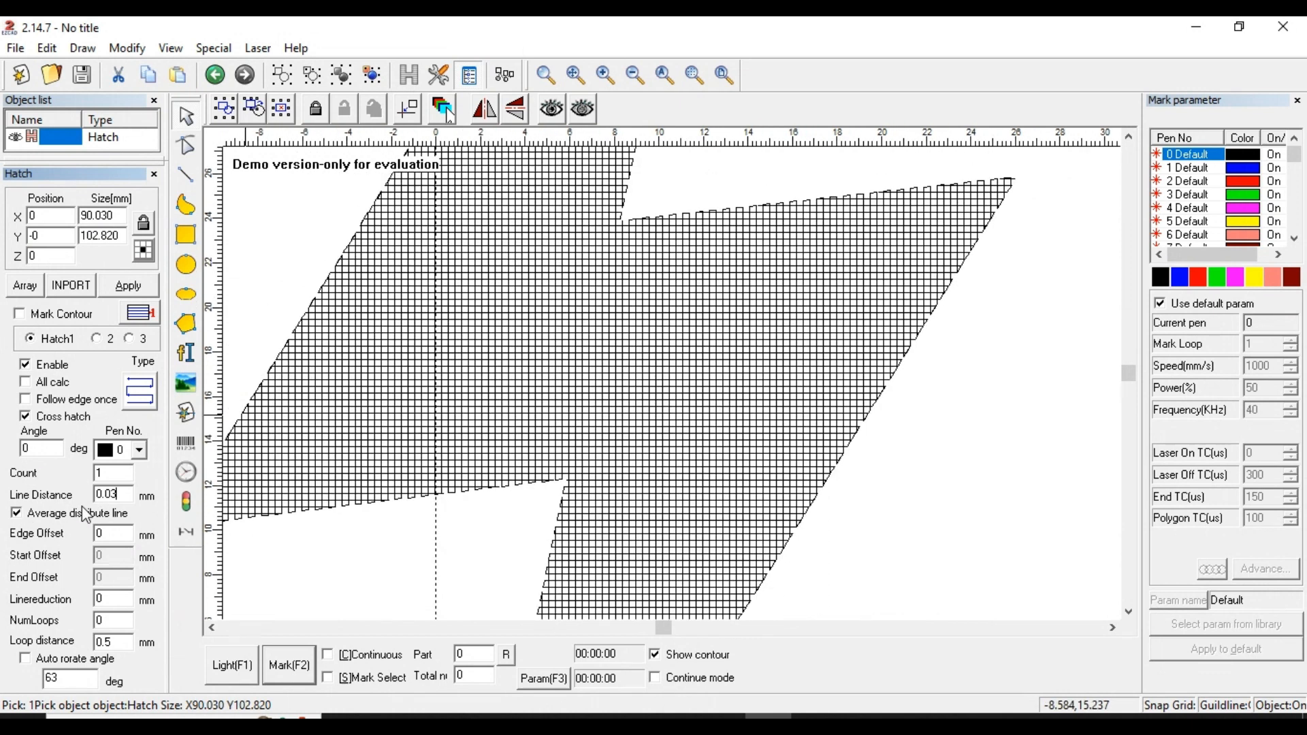
Apply a Hatch1 line distance of 0.08 mm together with the Follow edge once option.
key(BackSpace)
text(8)
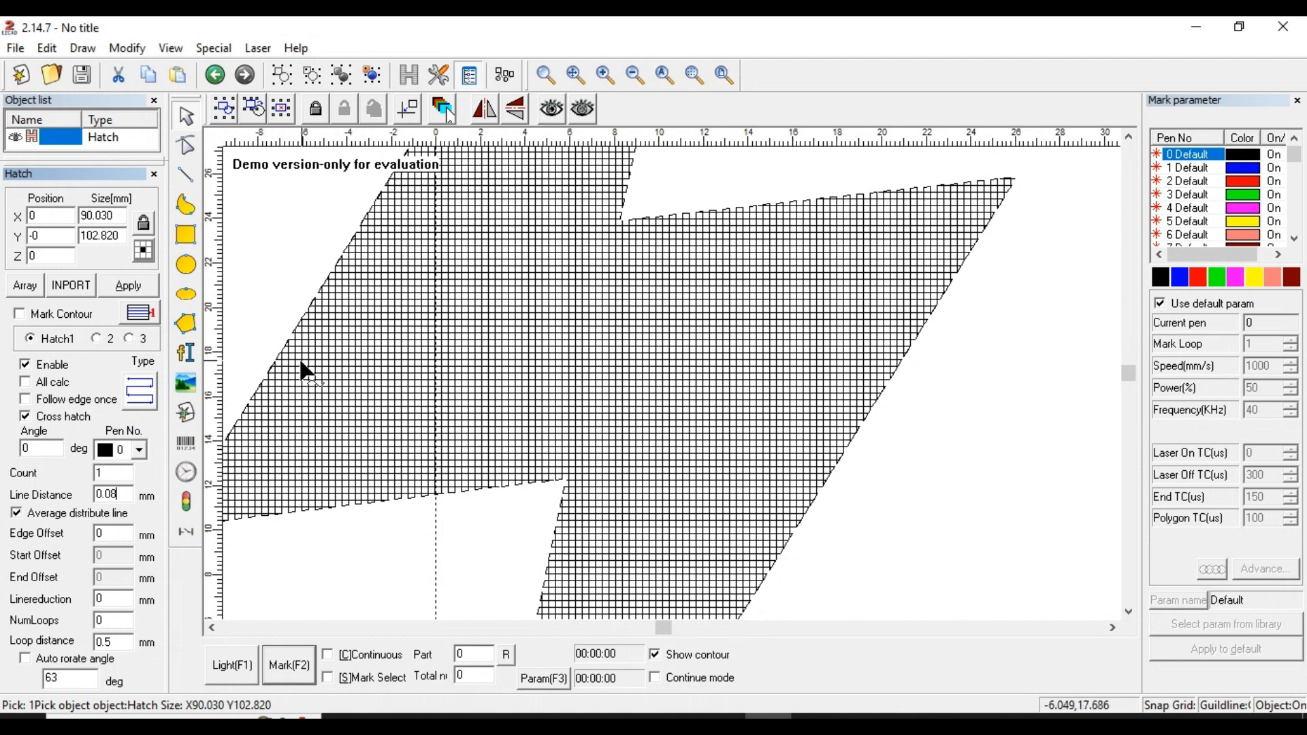
scroll(511, 505, down, 1)
scroll(545, 505, up, 3)
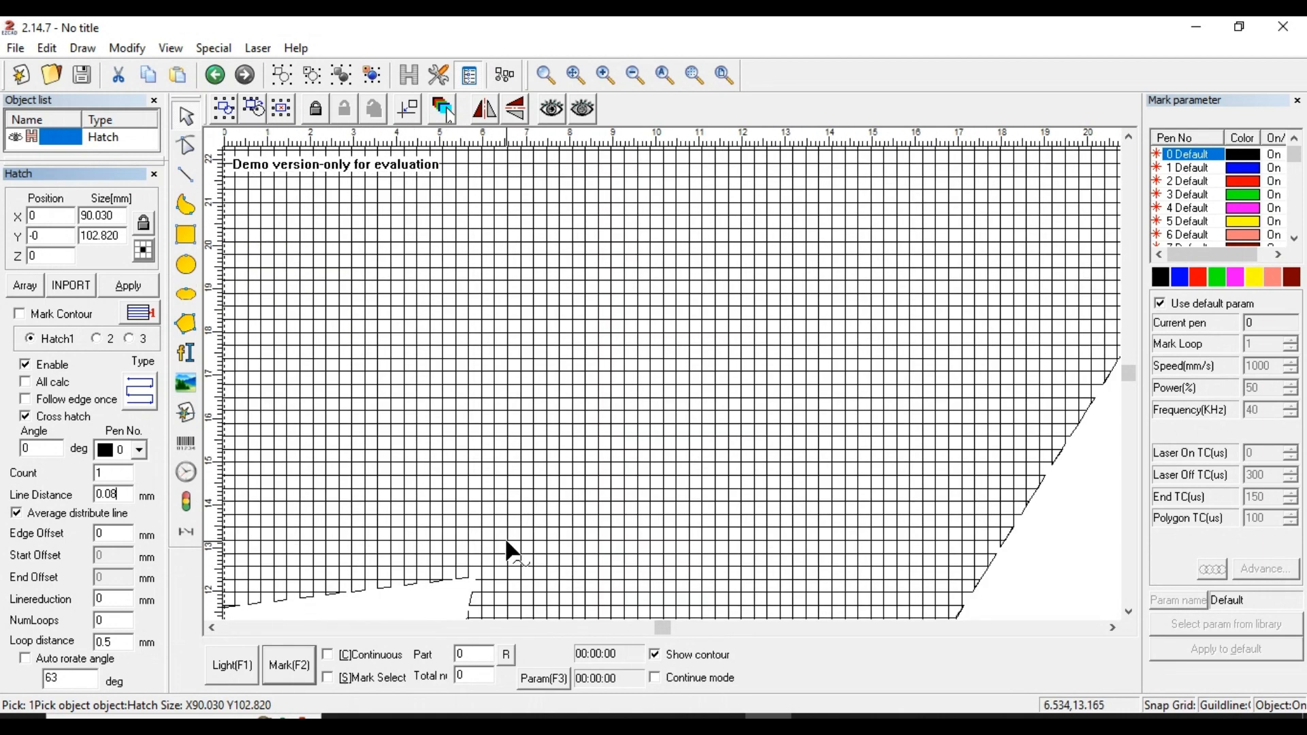
scroll(488, 567, down, 1)
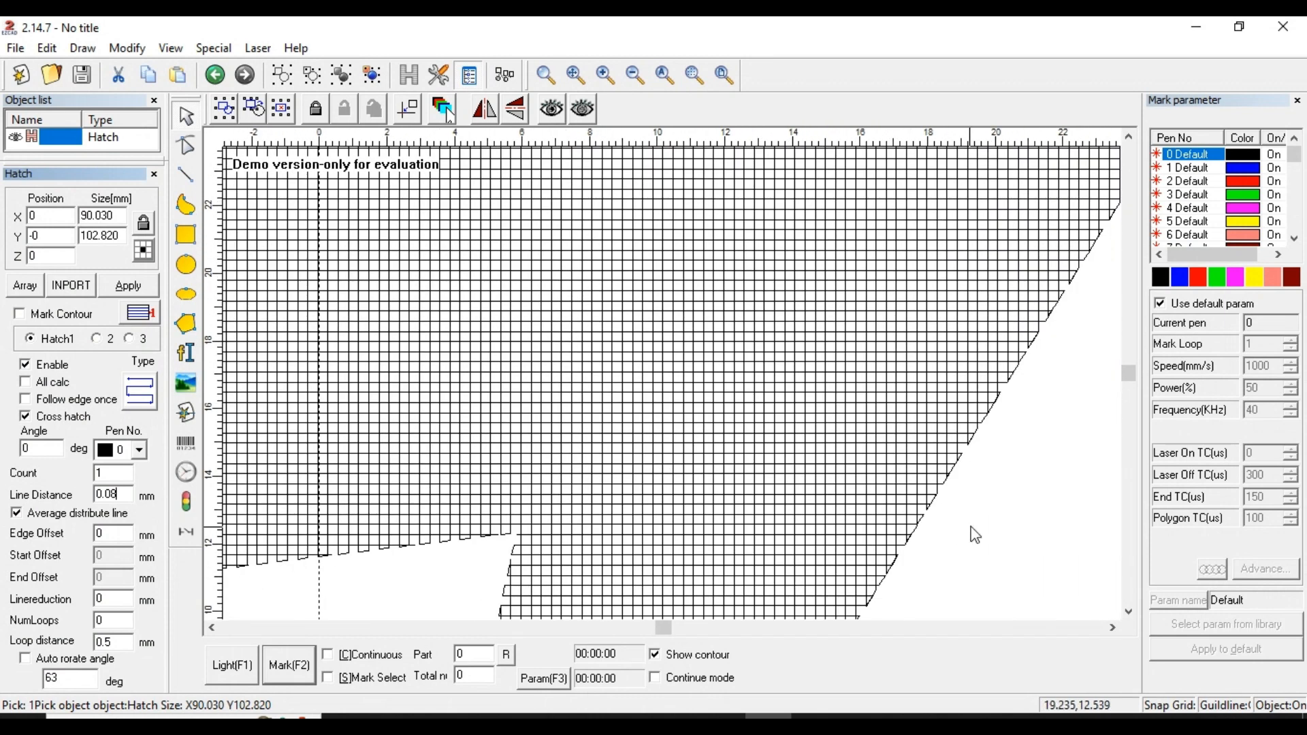
click(26, 401)
click(124, 289)
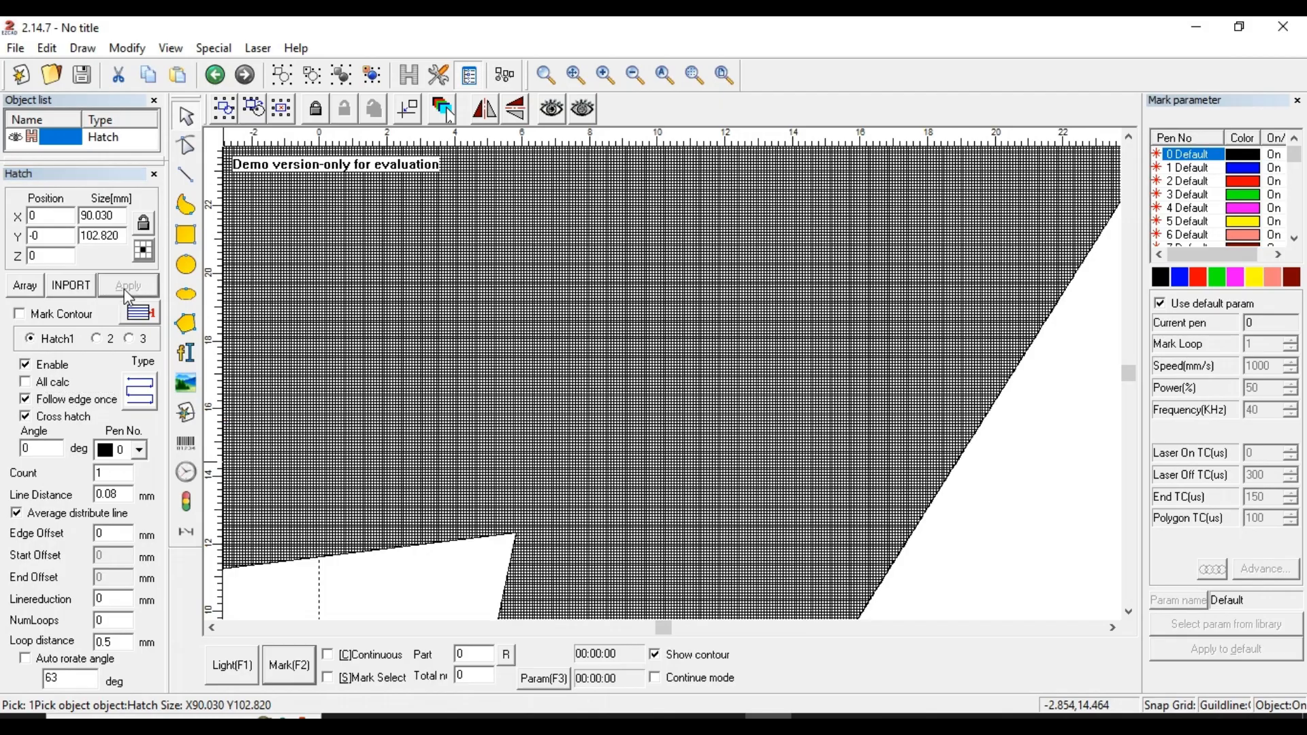
Examine how the hatch lines meet the lightning bolt's slanted edge with Follow edge once active.
scroll(476, 589, up, 2)
scroll(475, 589, down, 1)
scroll(631, 590, down, 1)
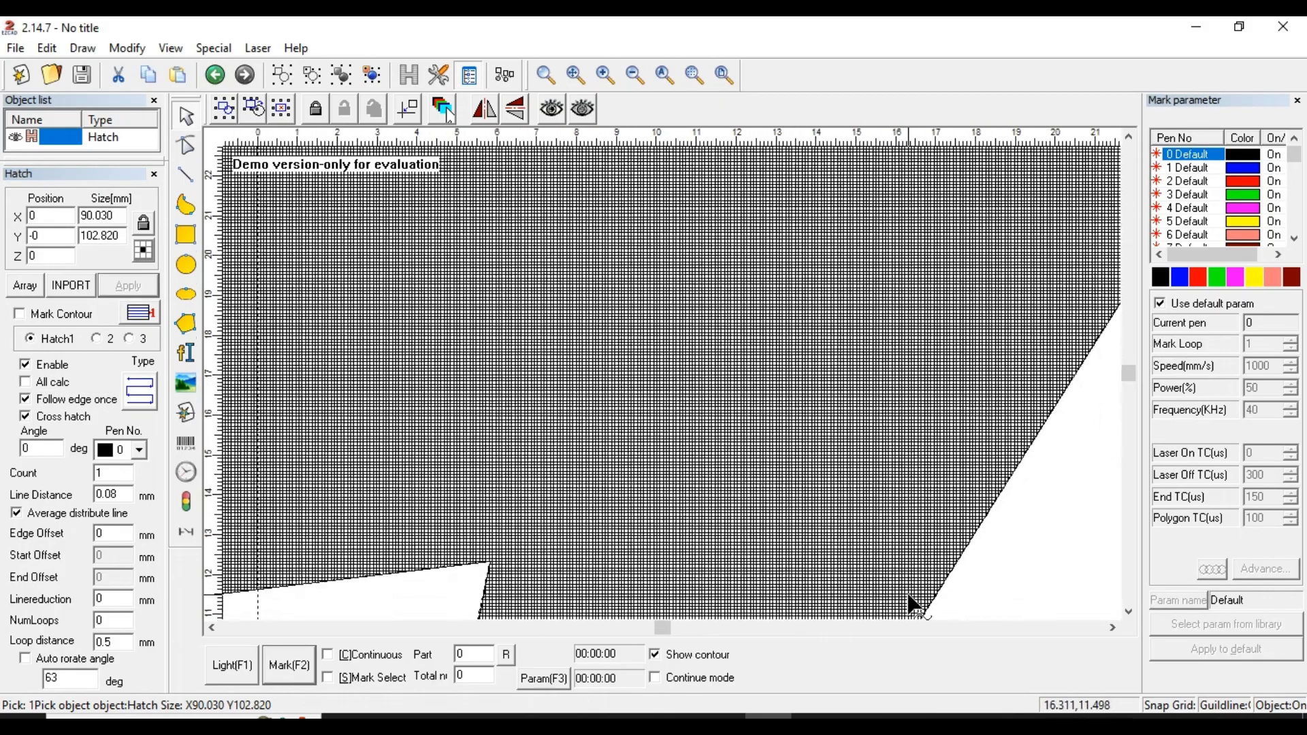
click(1129, 612)
scroll(806, 416, up, 2)
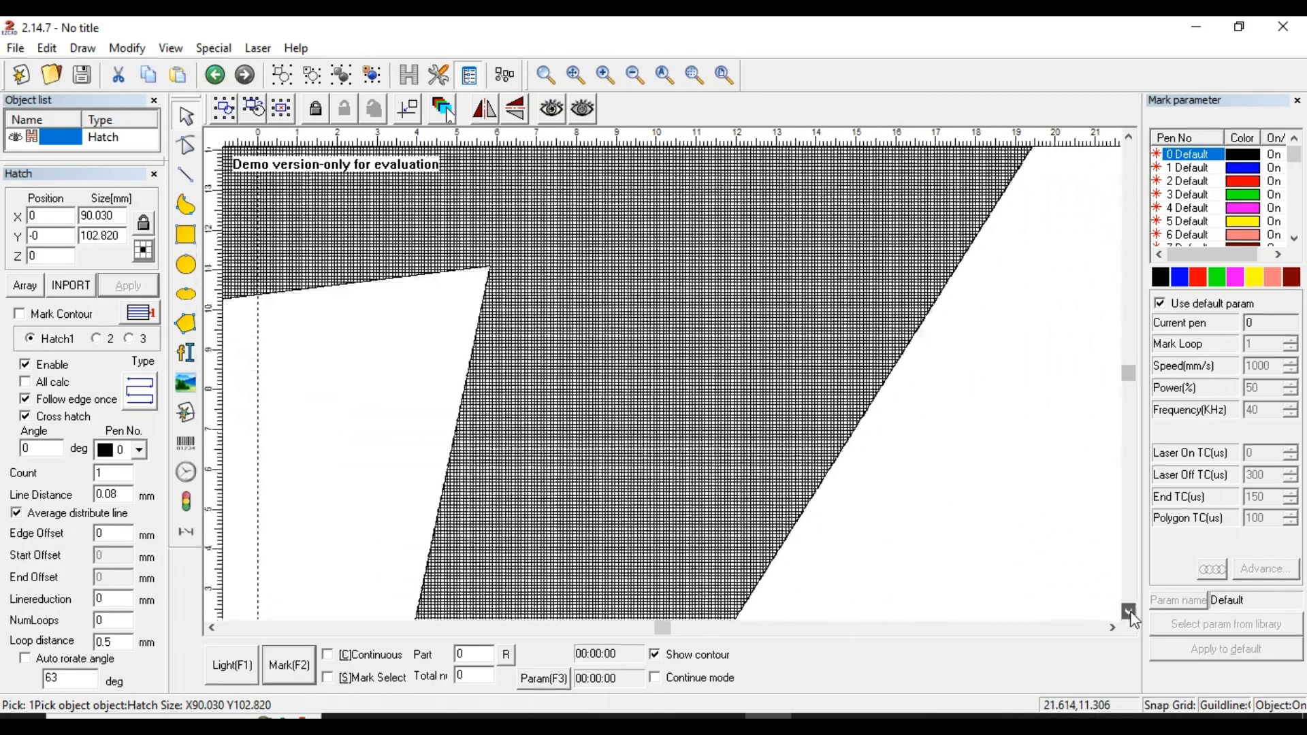
scroll(612, 394, up, 5)
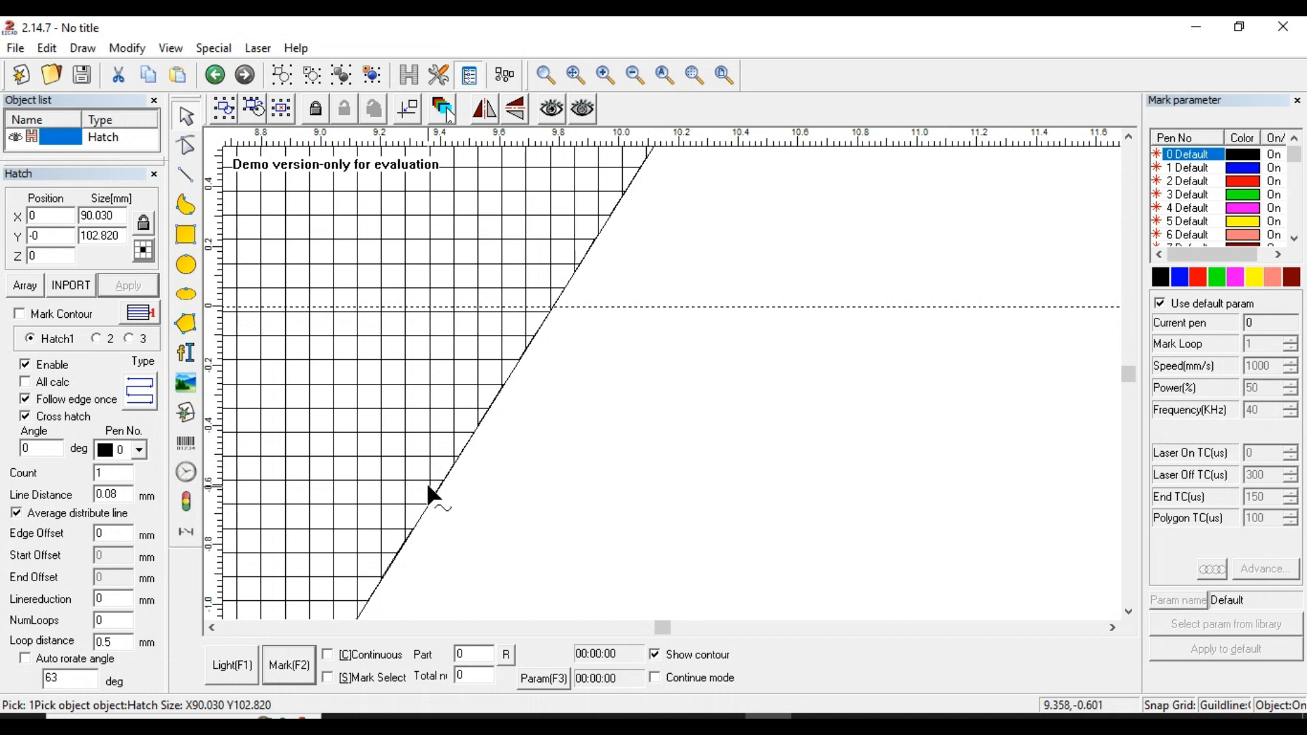
scroll(473, 421, up, 3)
scroll(350, 412, down, 5)
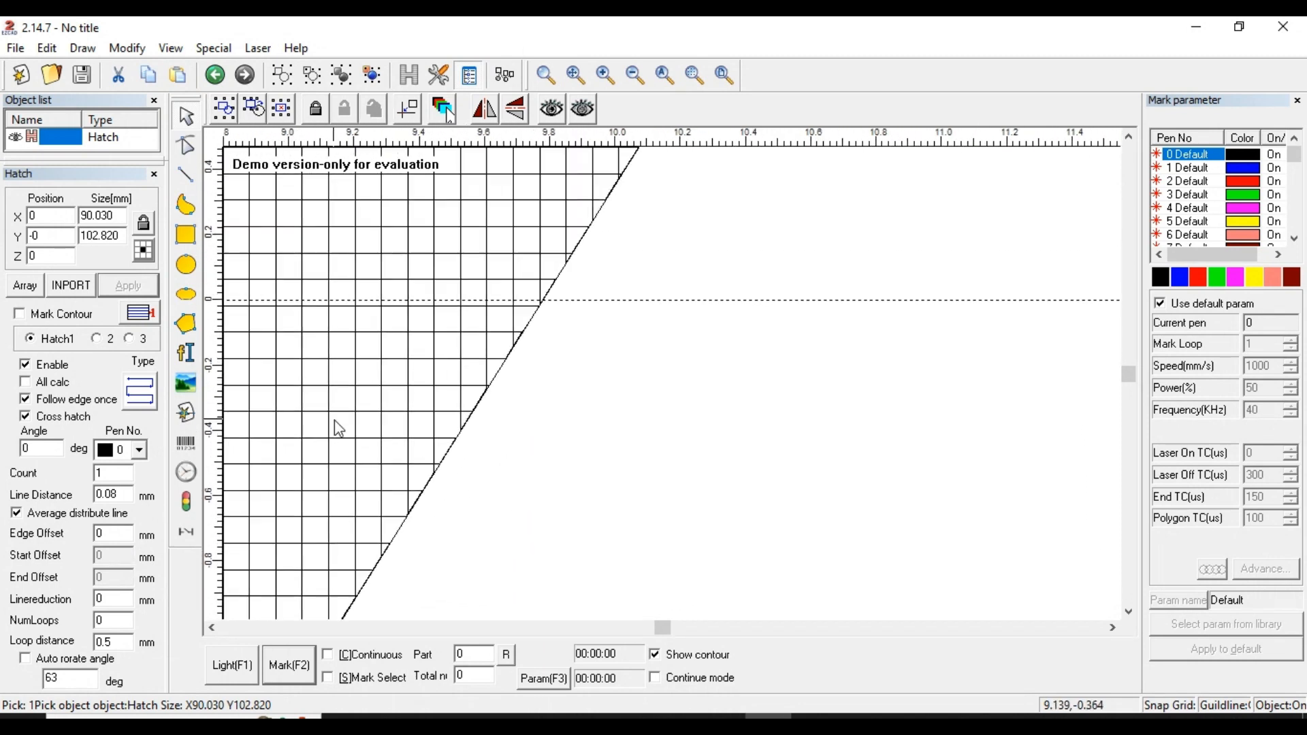
scroll(467, 456, down, 1)
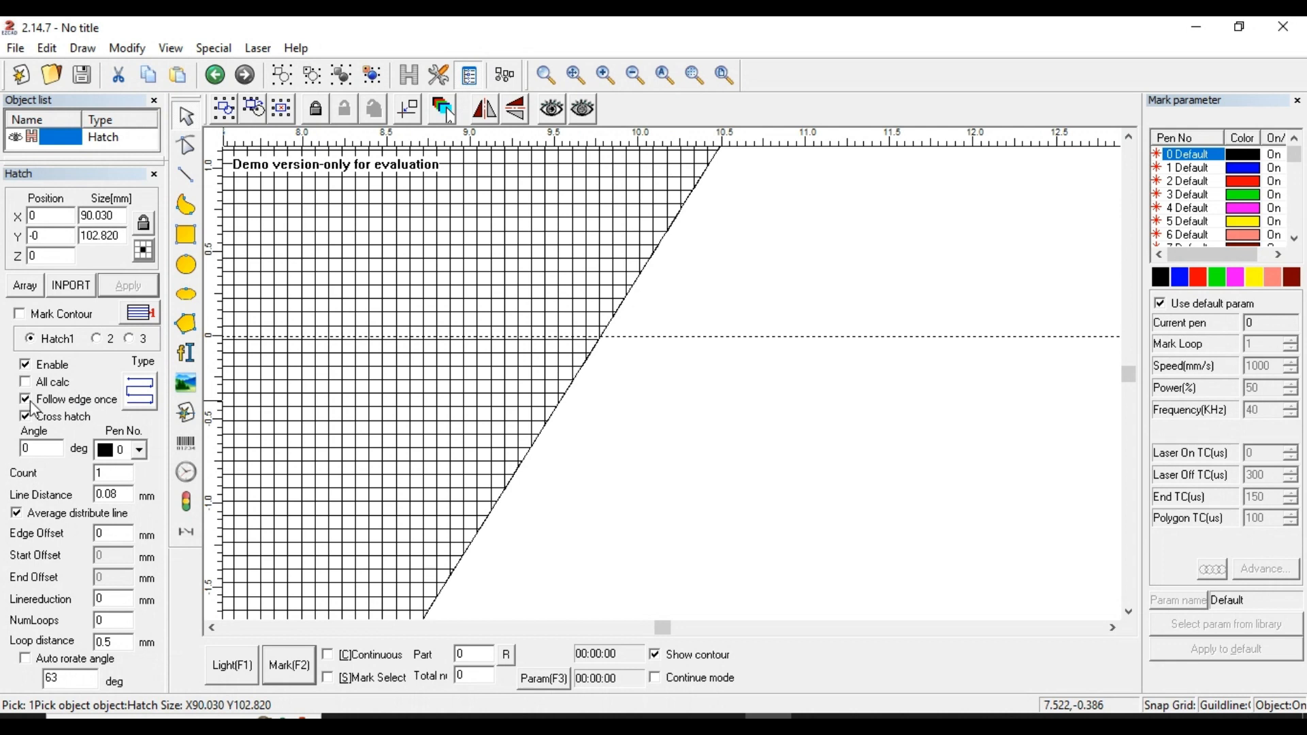
scroll(531, 434, up, 2)
scroll(504, 419, up, 1)
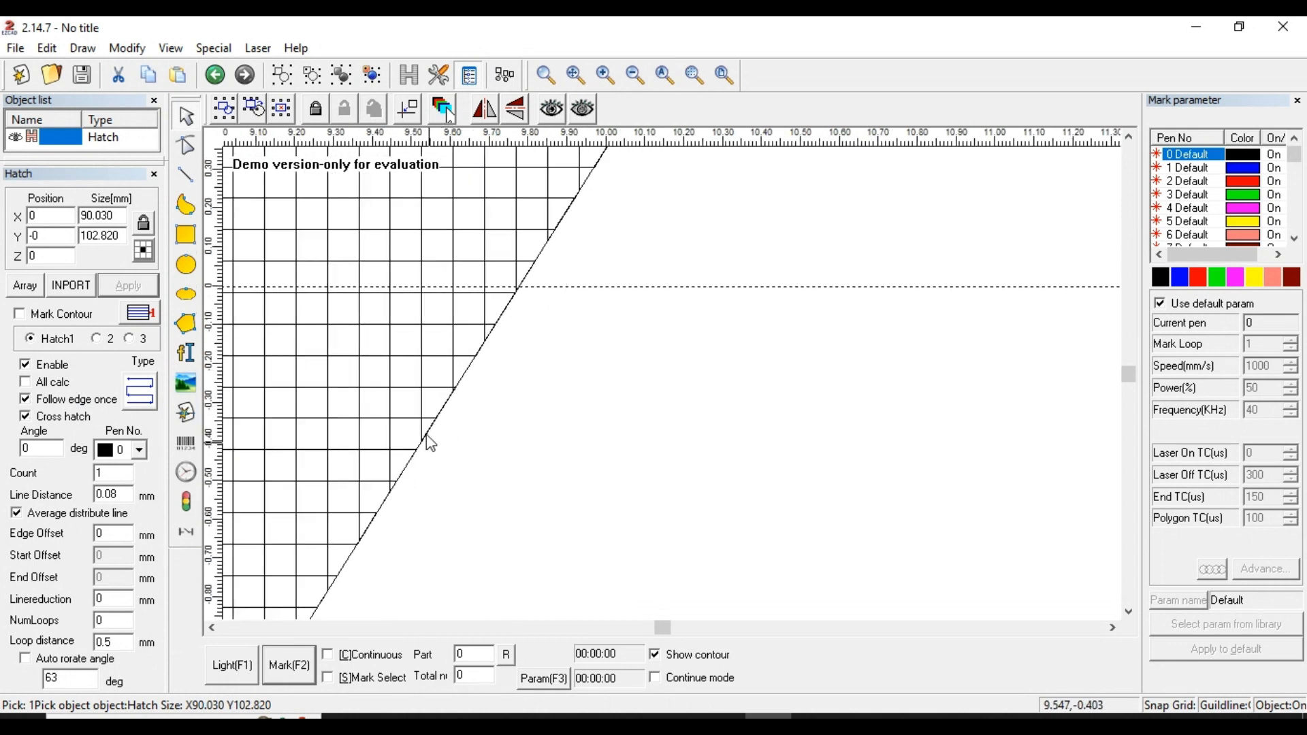
scroll(447, 371, down, 3)
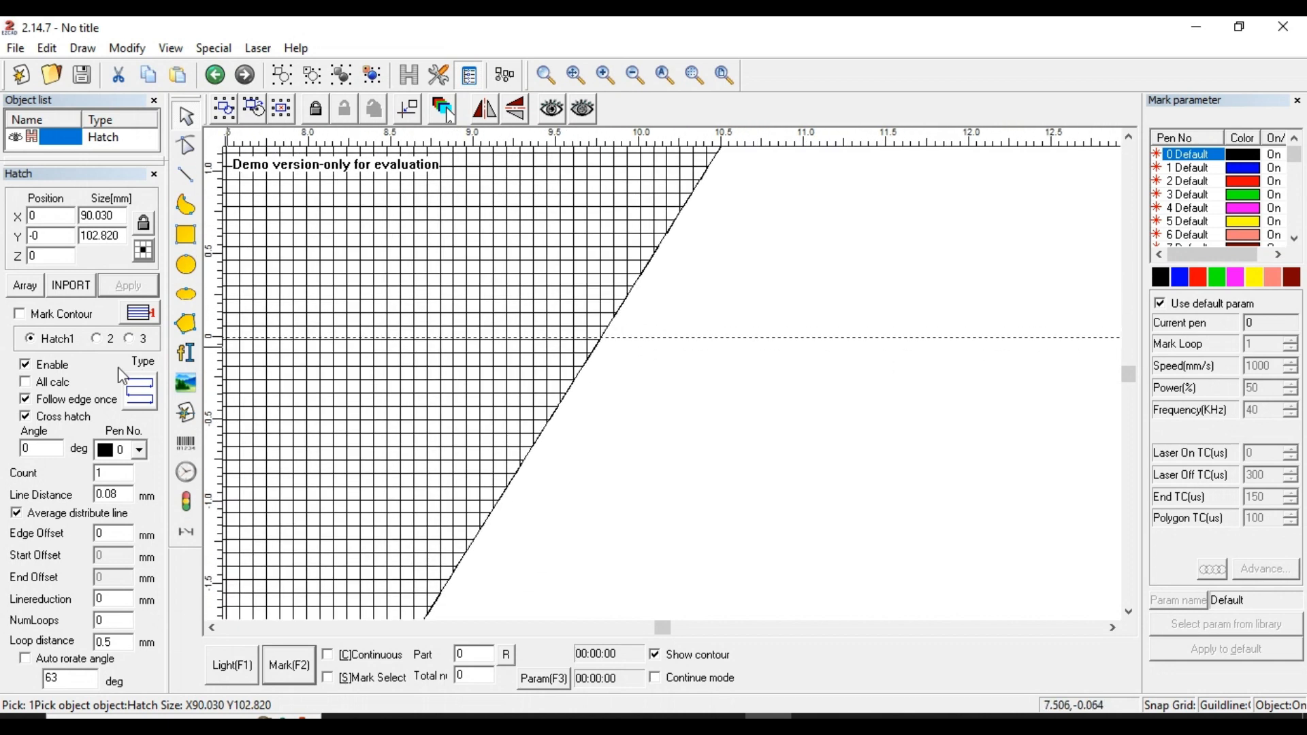
Turn off Follow edge once for Hatch1, apply it, and inspect the line ends along the bolt's slanted edge.
click(38, 407)
click(128, 285)
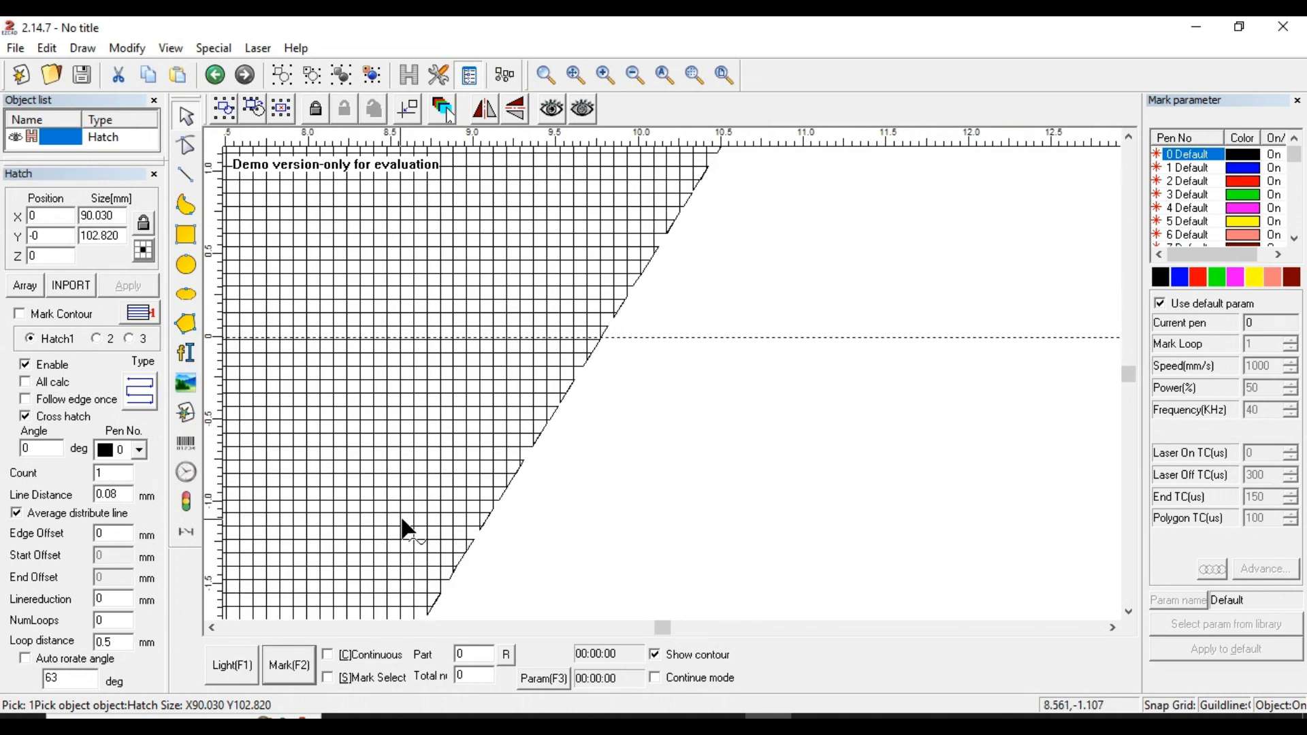
scroll(415, 529, down, 2)
scroll(436, 525, up, 5)
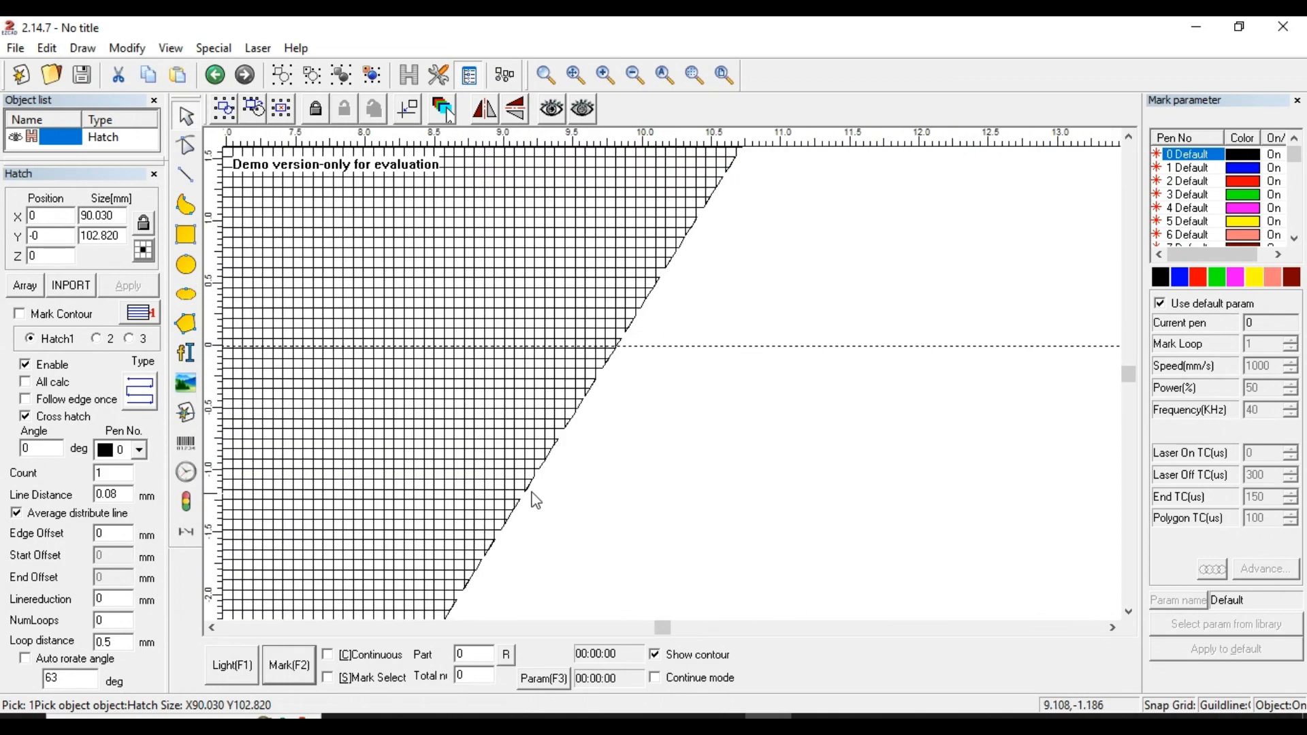
scroll(346, 436, up, 2)
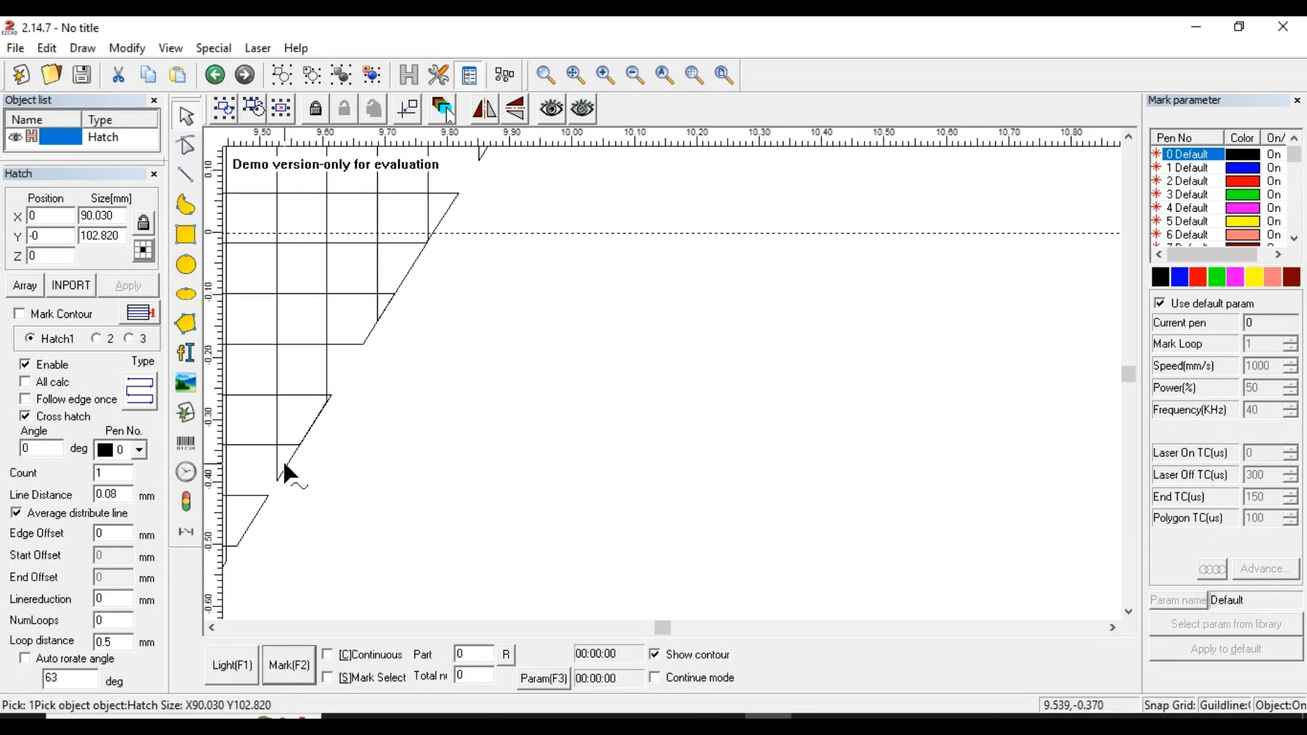
scroll(428, 235, down, 3)
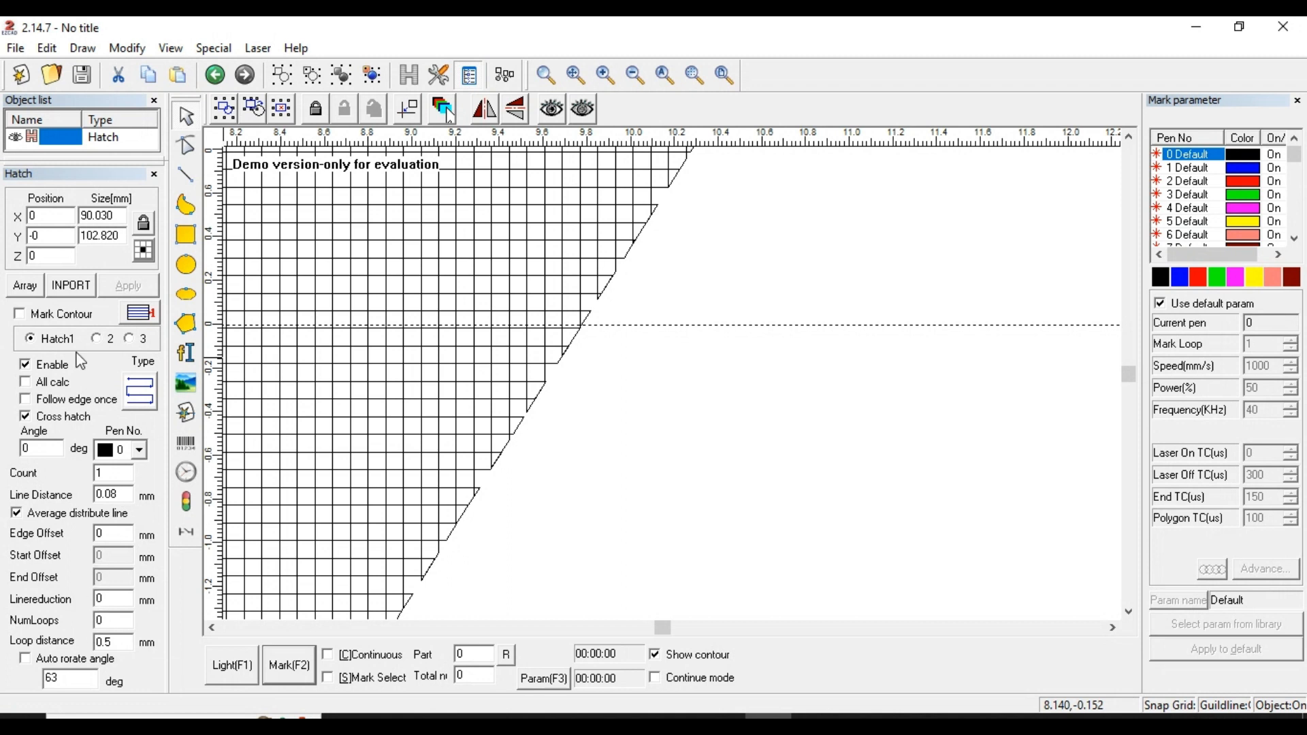
Extend the hatch settings area slightly, then switch Auto rotate angle on and off again without applying it.
drag(95, 163, 95, 156)
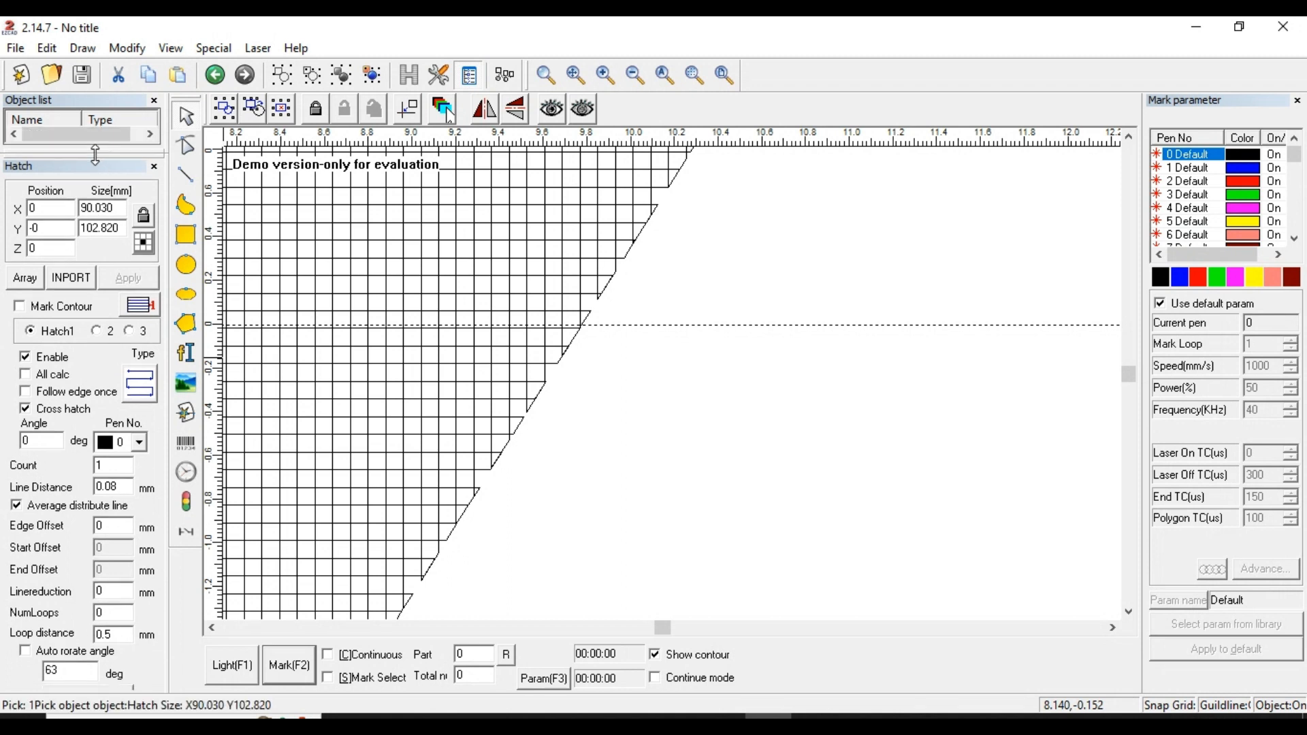
click(28, 652)
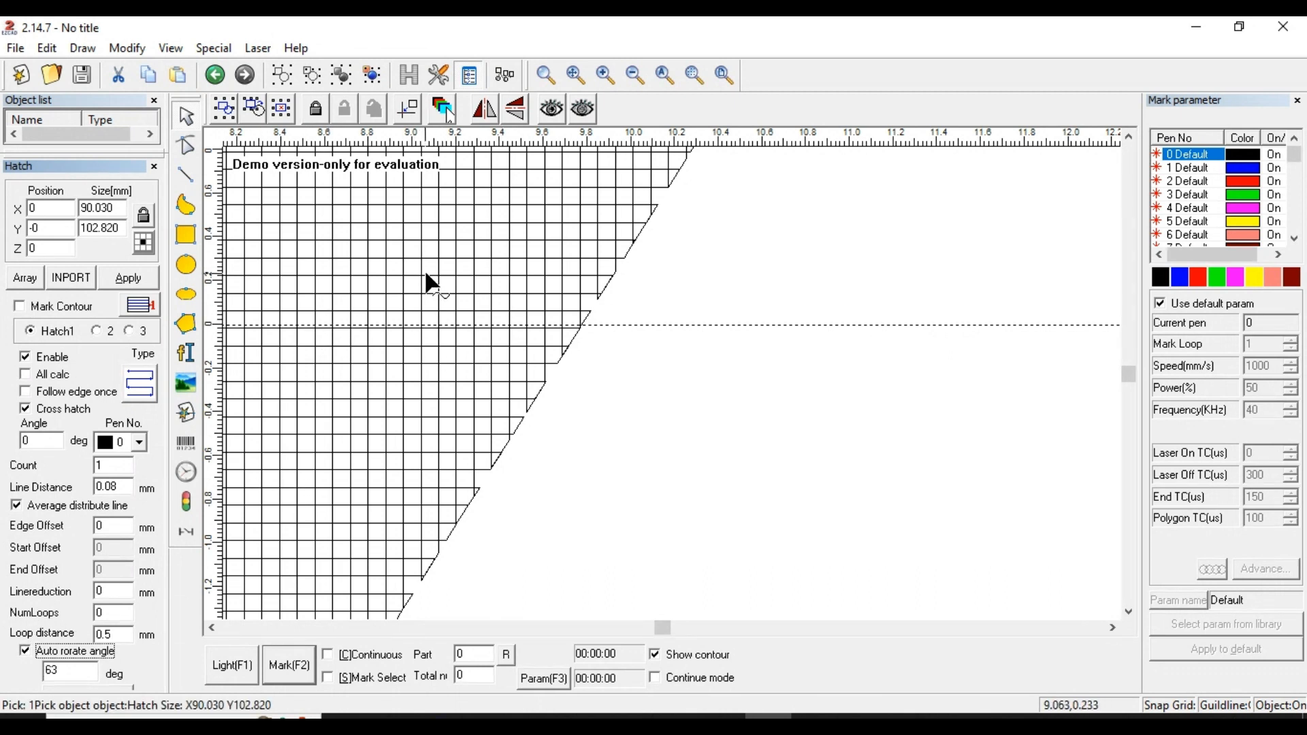
click(24, 652)
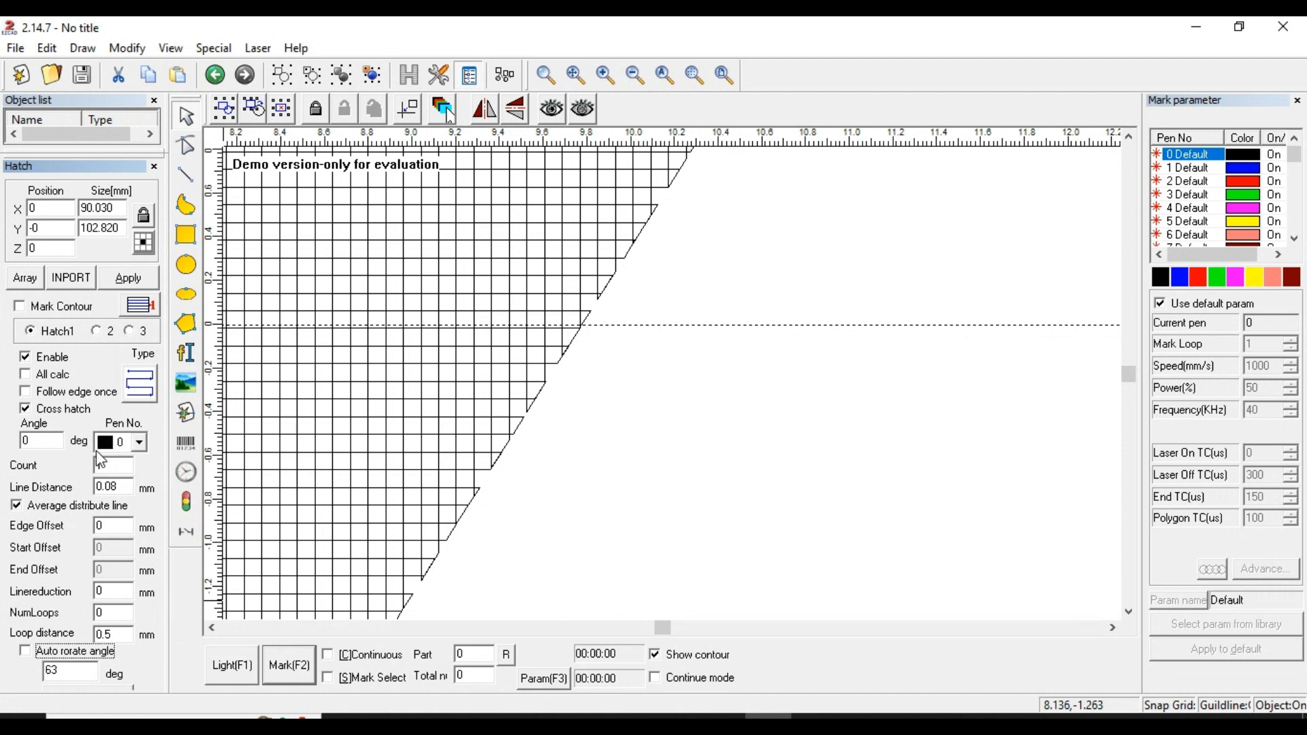
Enable Hatch 2 with pen 1, compare it with Hatch1, then disable Hatch 2 and apply the settings.
click(100, 331)
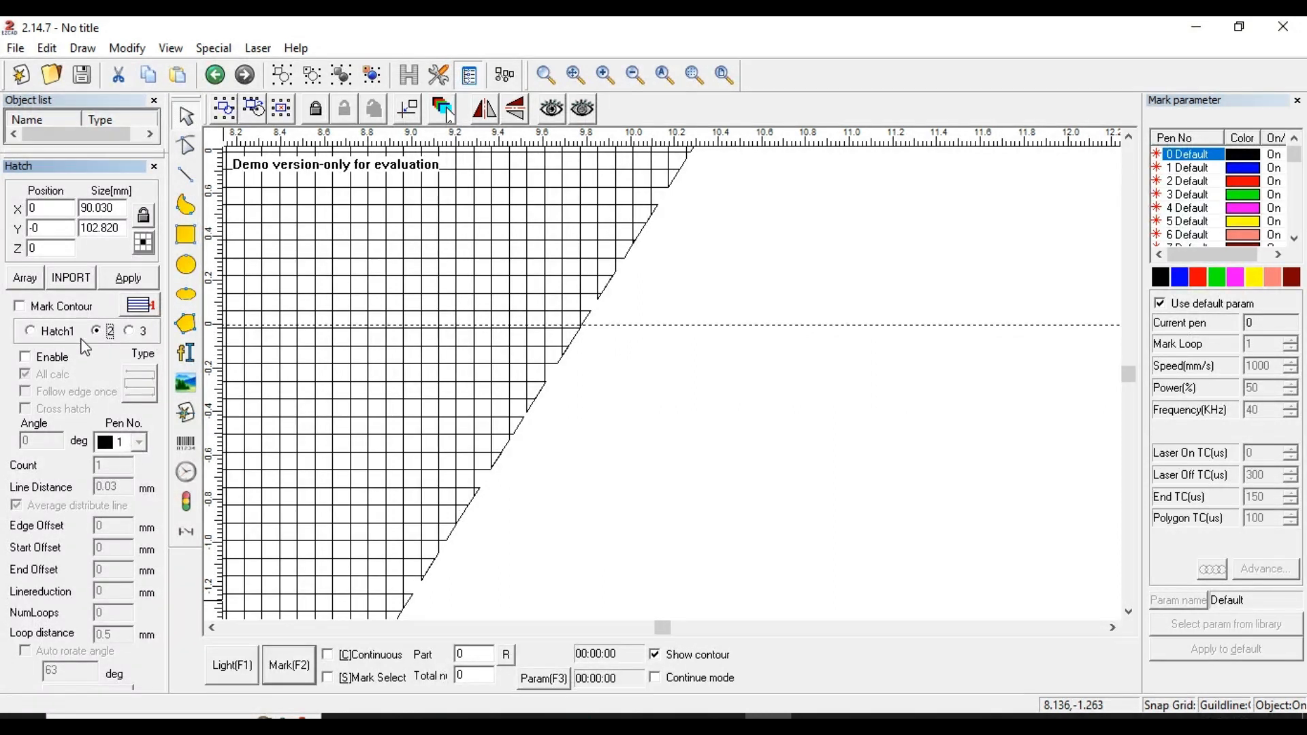
click(25, 357)
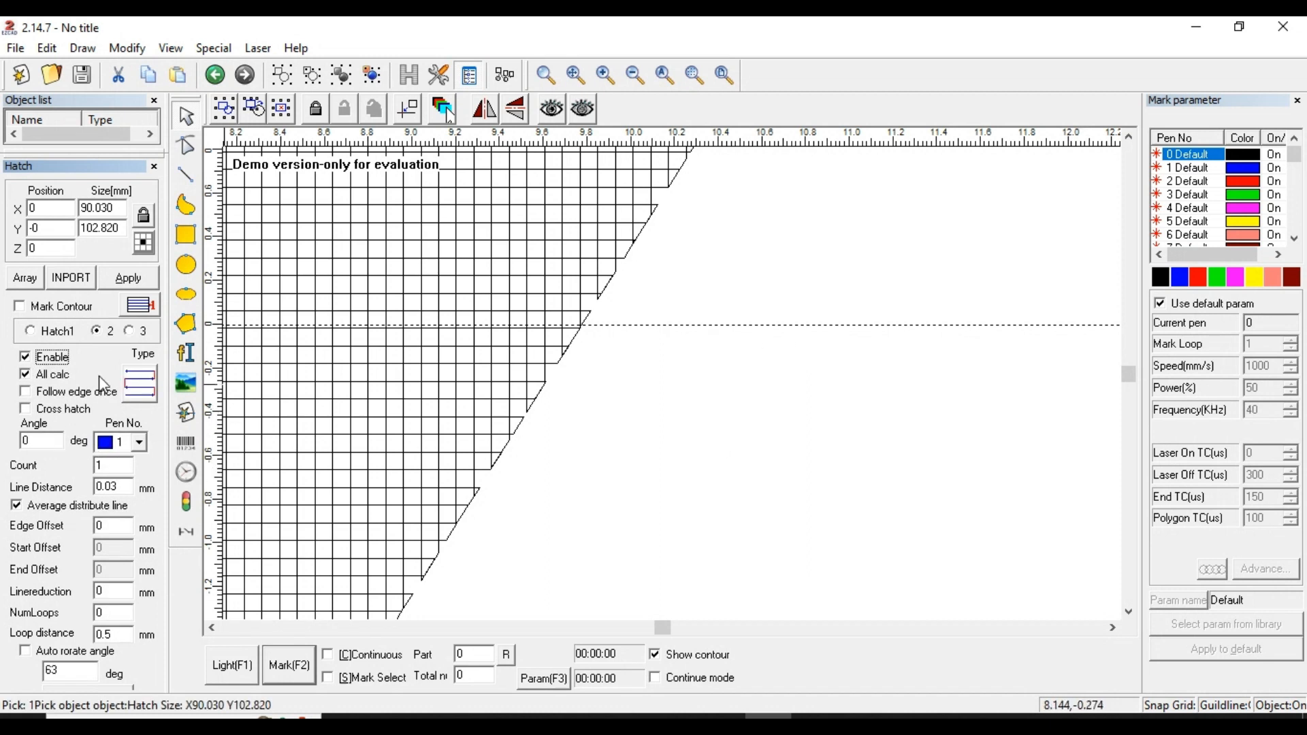
click(31, 331)
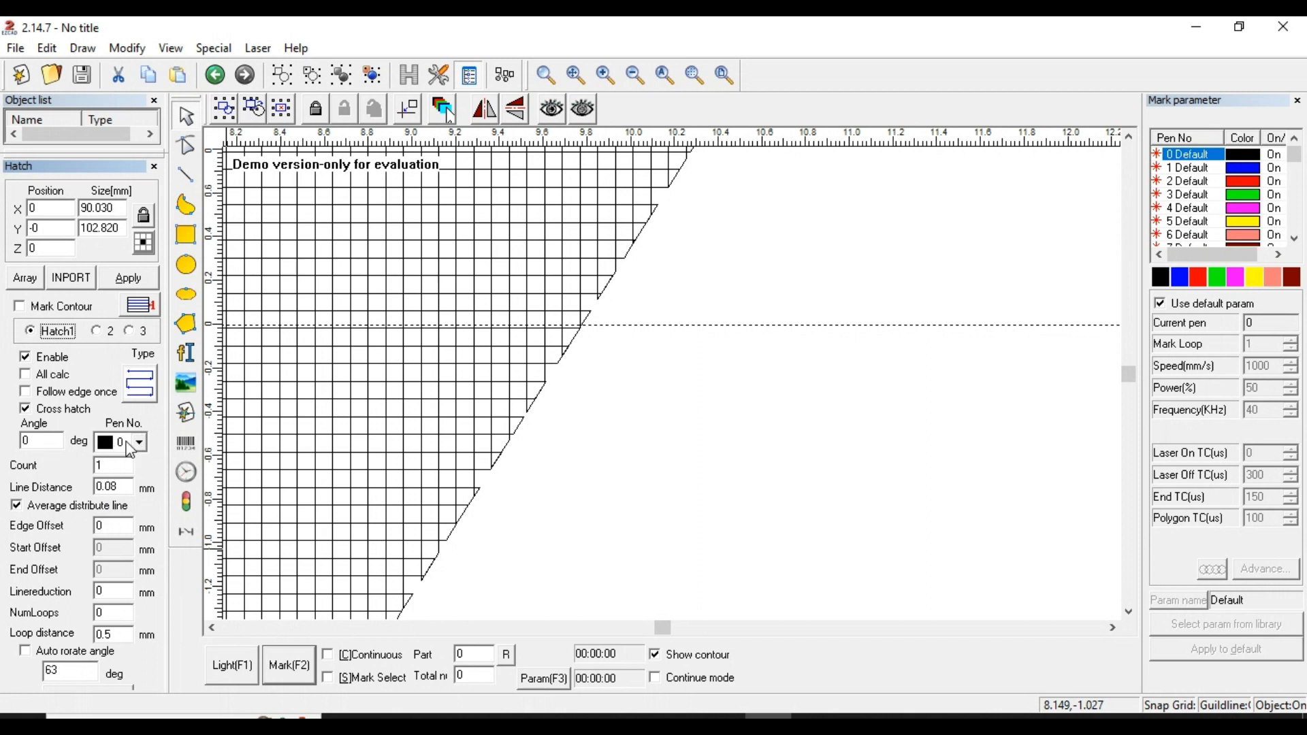
click(96, 332)
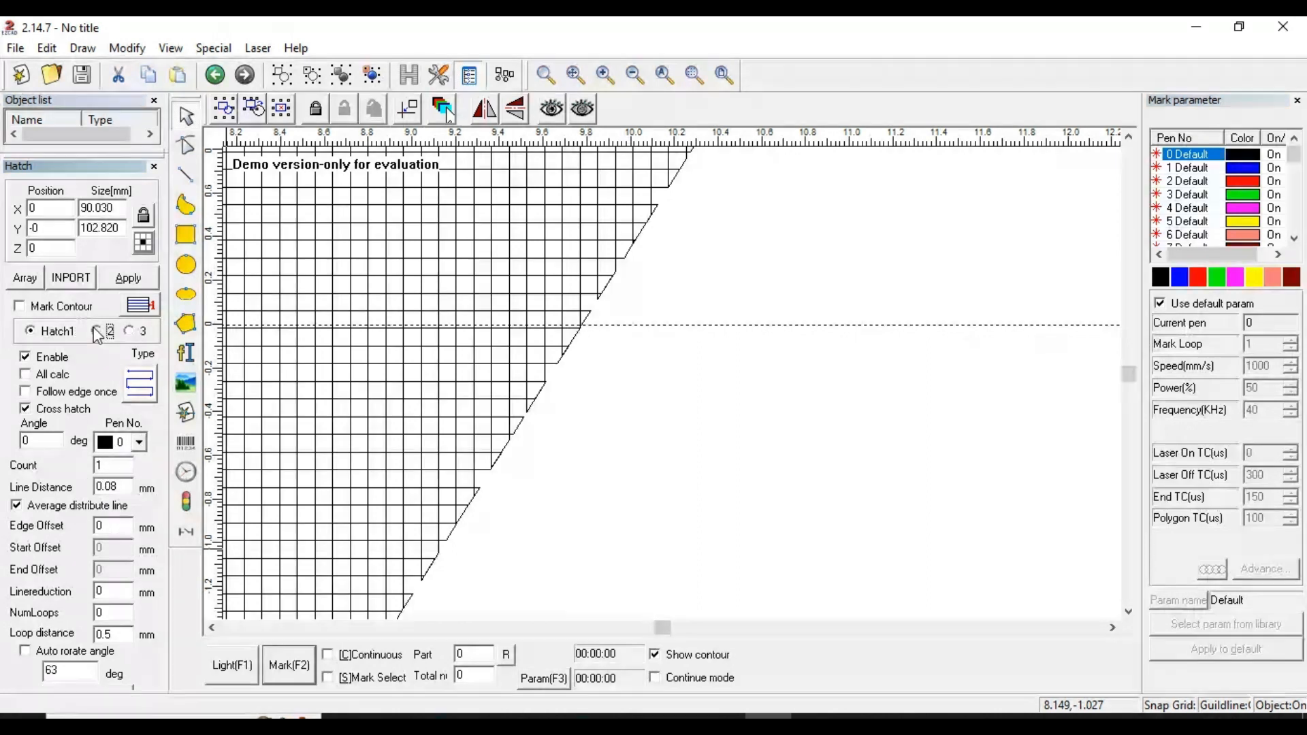
click(27, 357)
click(33, 332)
click(137, 277)
Review the Hatch 2 and Hatch 3 settings and return to the Hatch1 settings.
click(100, 332)
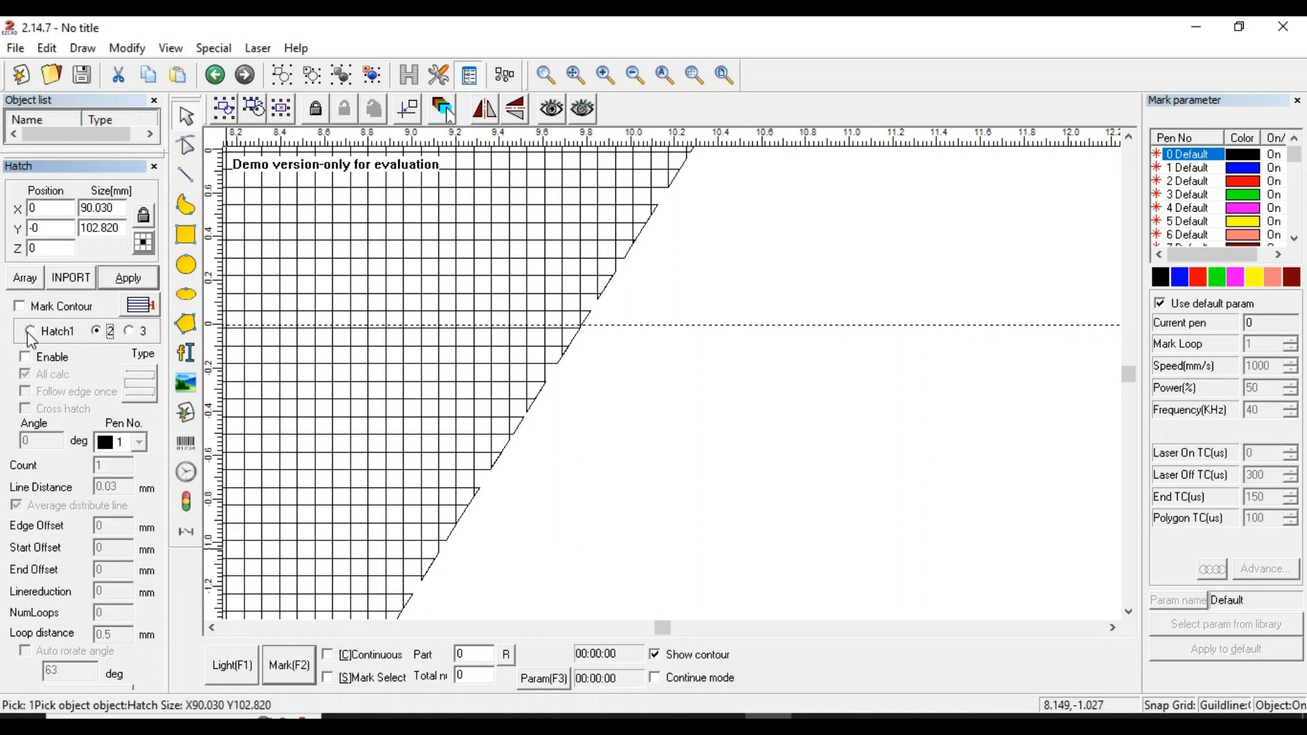
click(31, 330)
click(129, 333)
click(39, 331)
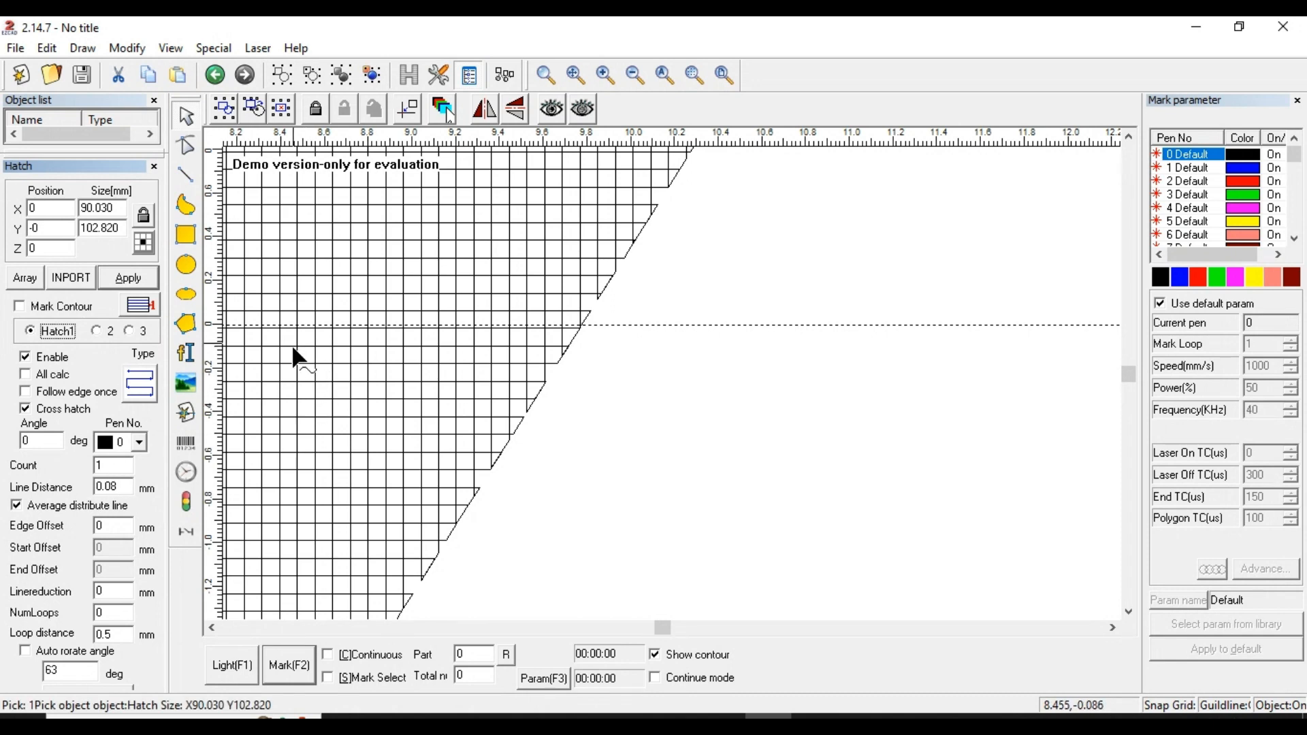
Set the Hatch1 line distance to 0.01 mm and apply it to the logo.
click(126, 488)
key(BackSpace)
text(1)
click(140, 282)
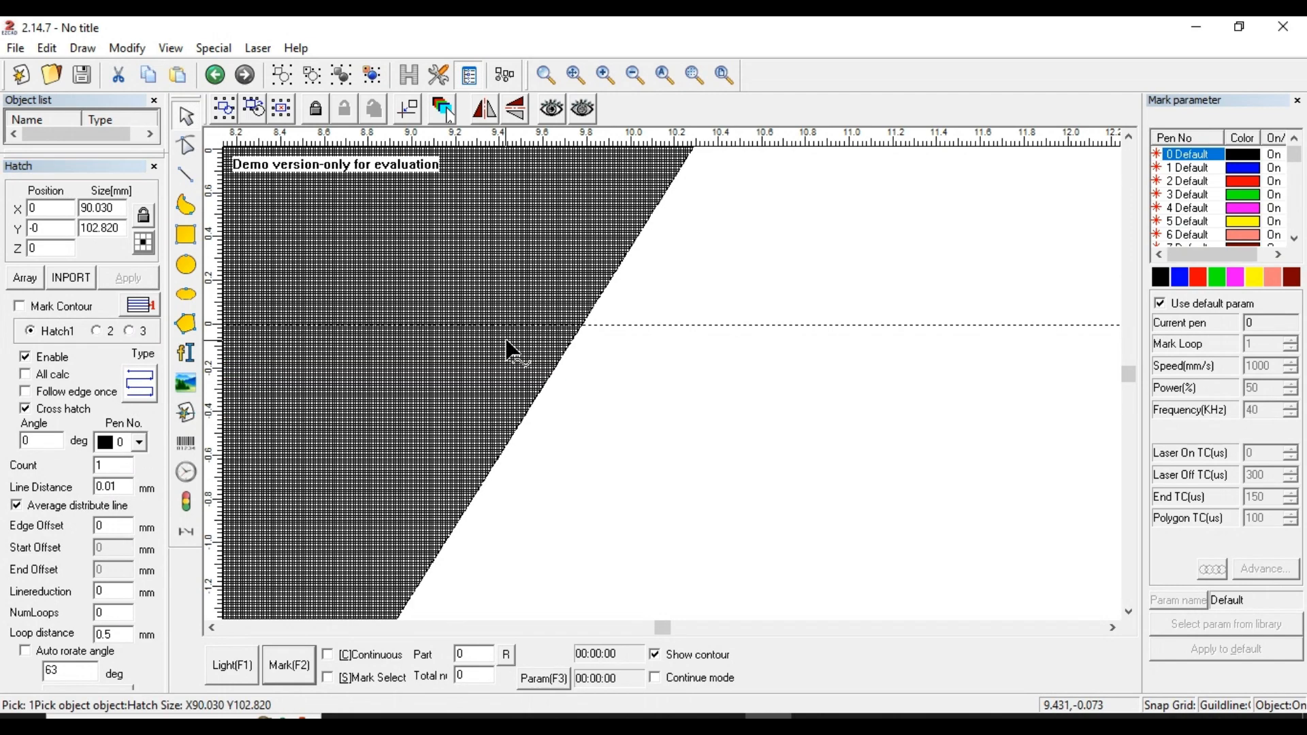
Examine the density of the 0.01 mm hatch up close at the lightning bolt's edge and across the wider logo.
scroll(429, 339, up, 2)
scroll(368, 359, up, 2)
scroll(320, 309, up, 1)
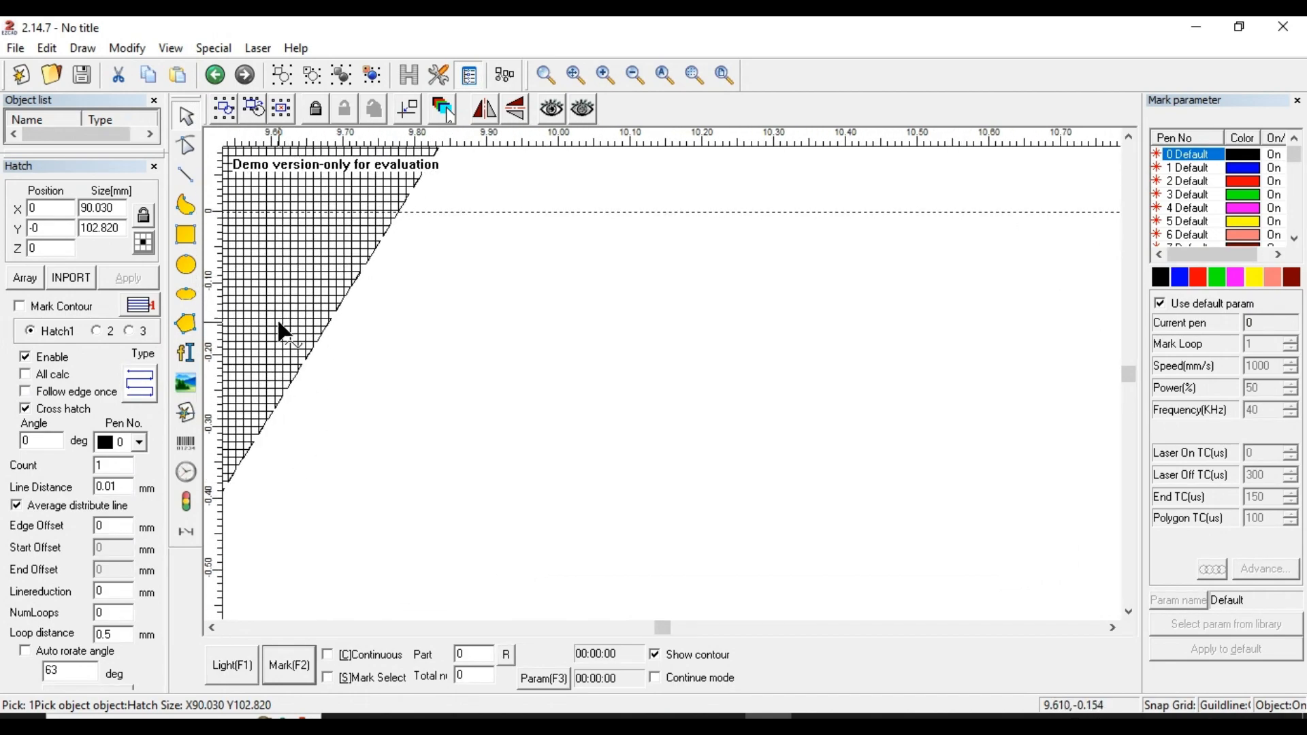
scroll(283, 330, down, 5)
scroll(279, 394, down, 4)
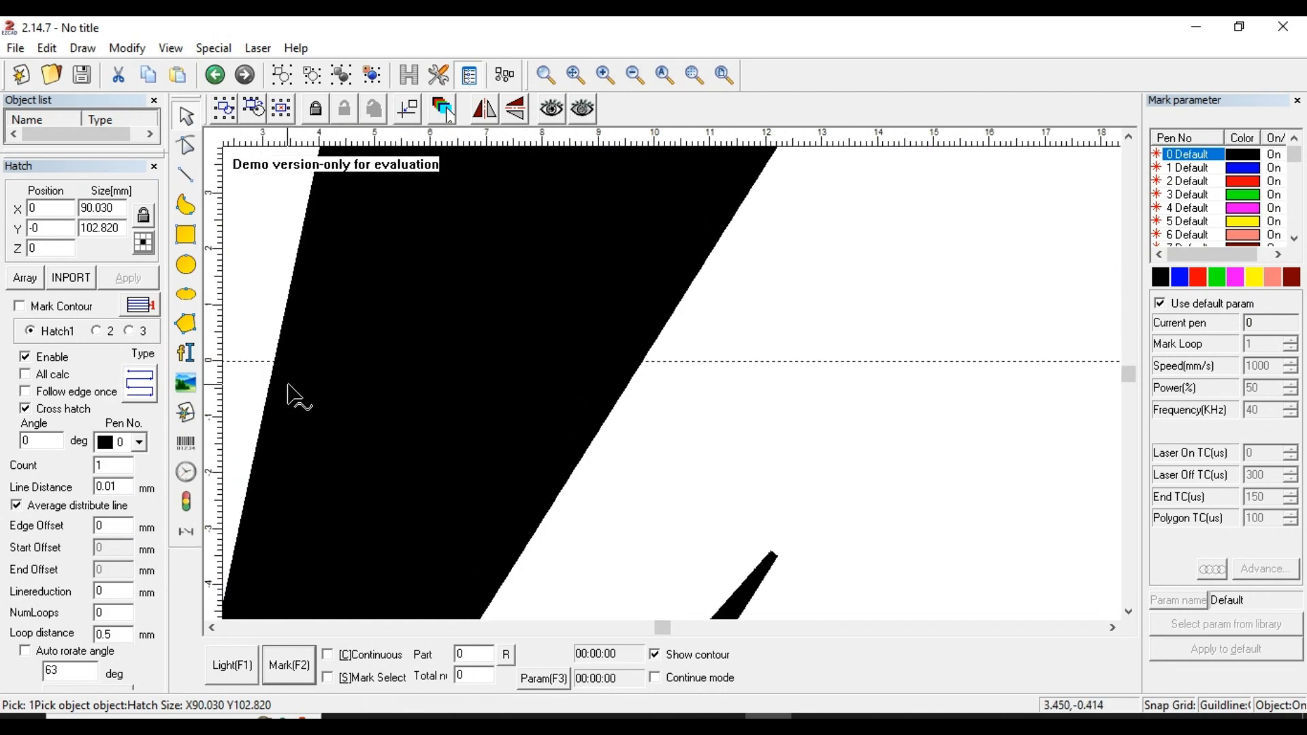
scroll(443, 348, down, 4)
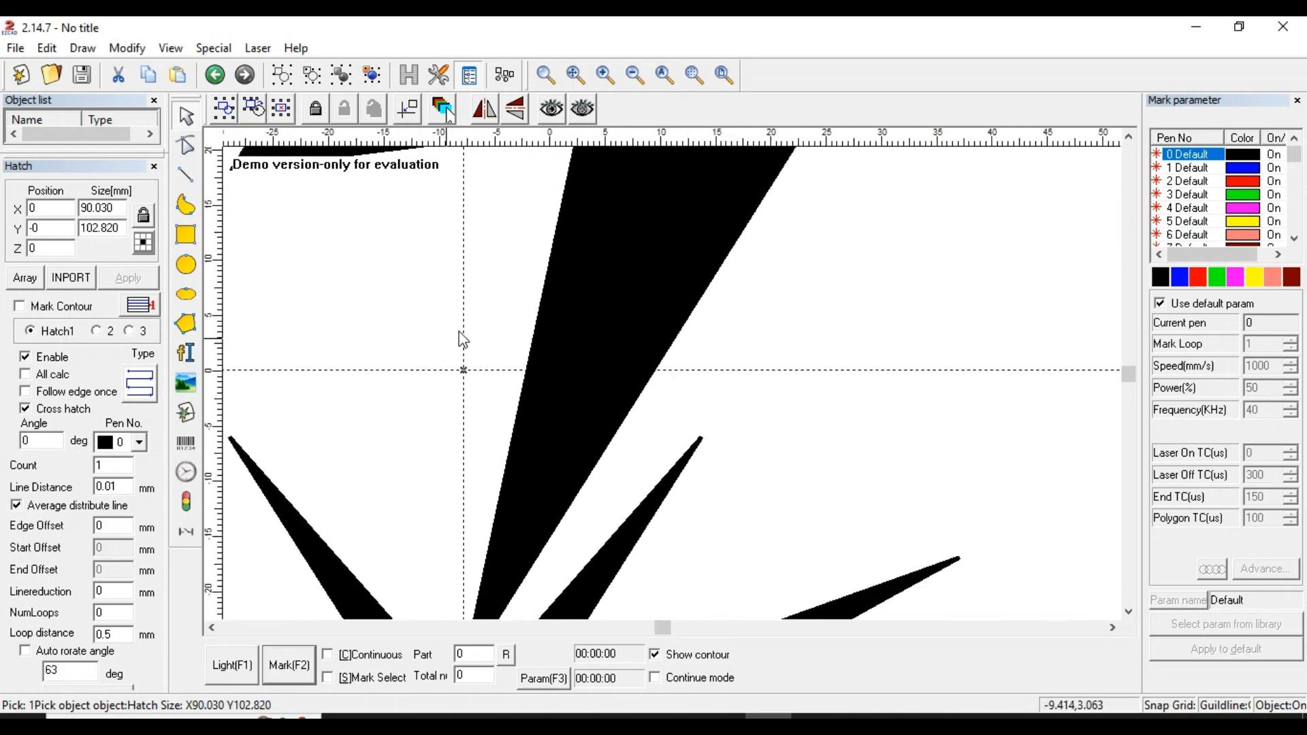
scroll(529, 336, up, 8)
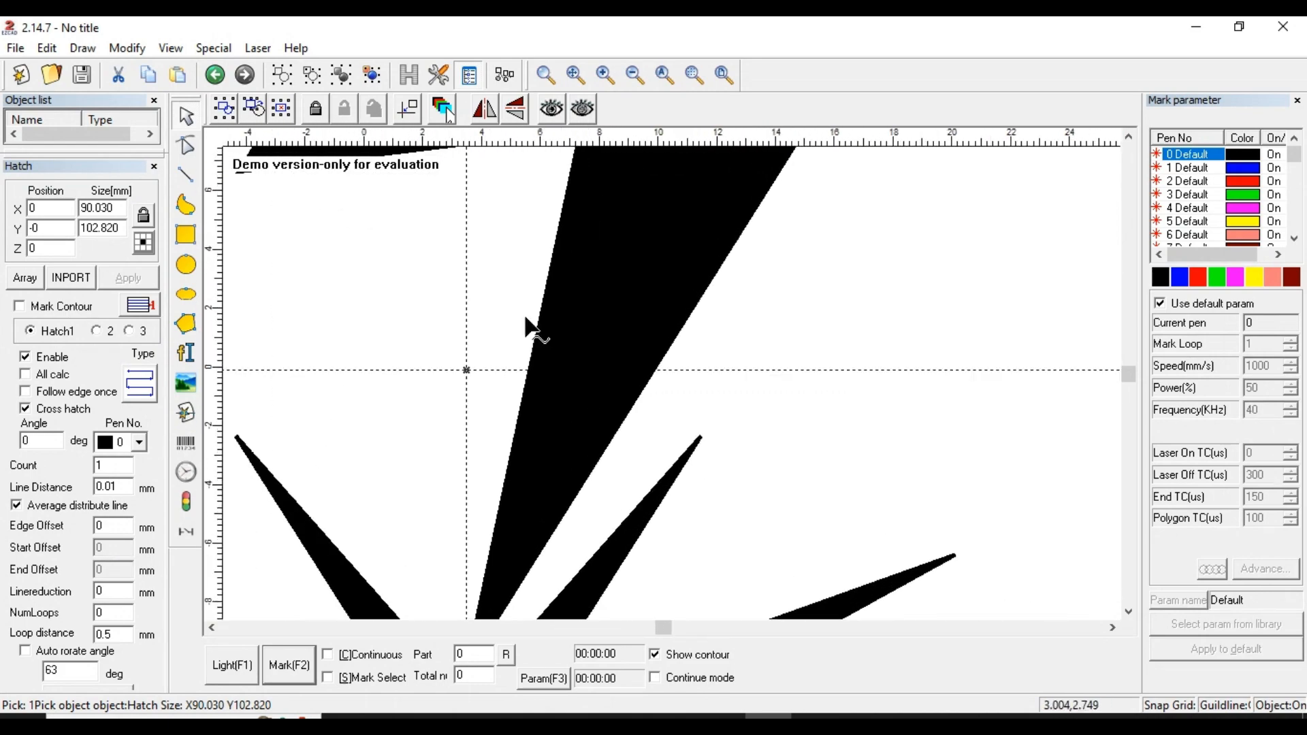
scroll(504, 351, up, 3)
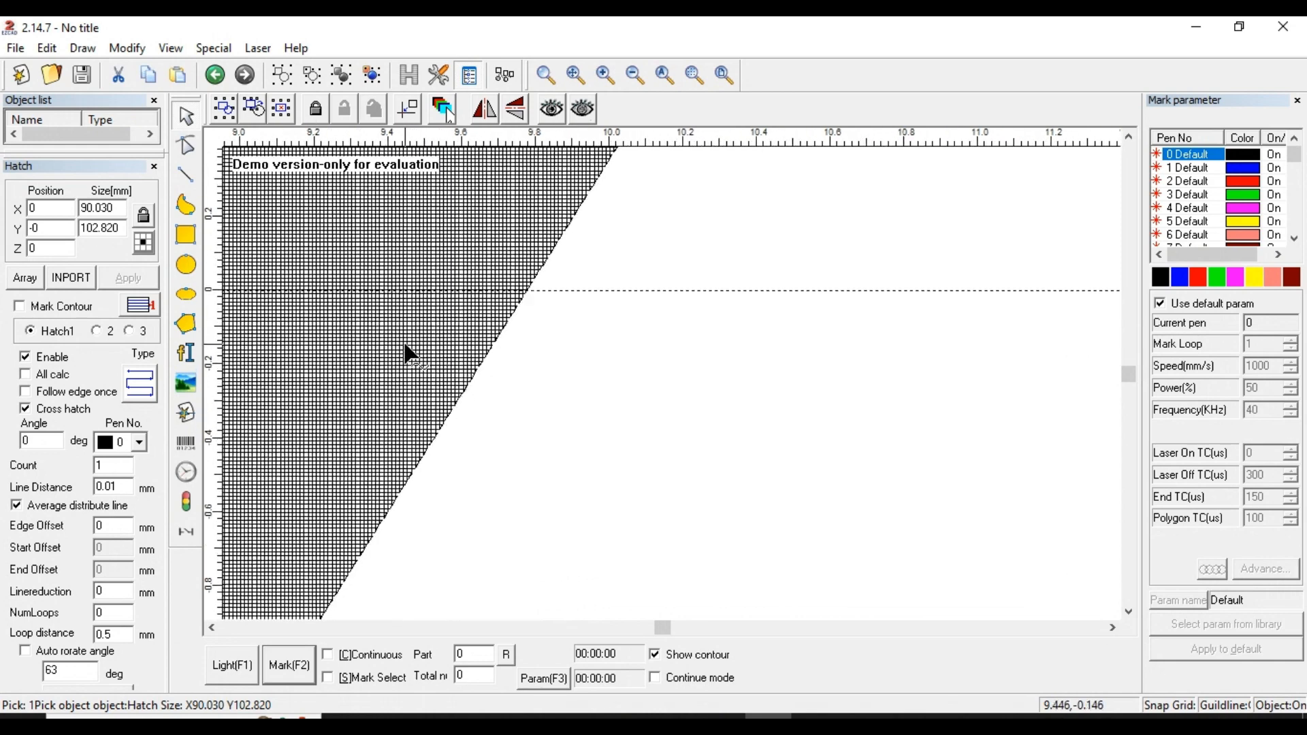
click(212, 628)
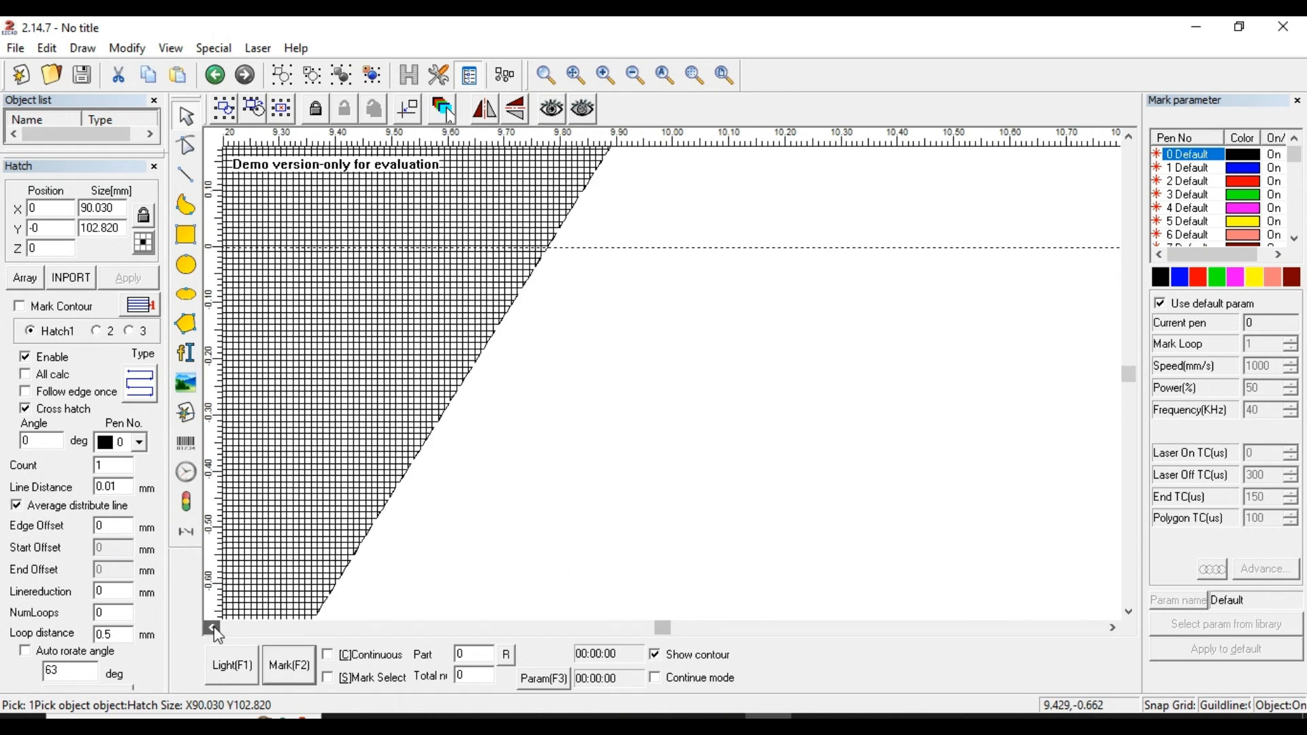
click(212, 627)
scroll(492, 343, up, 2)
scroll(492, 348, up, 1)
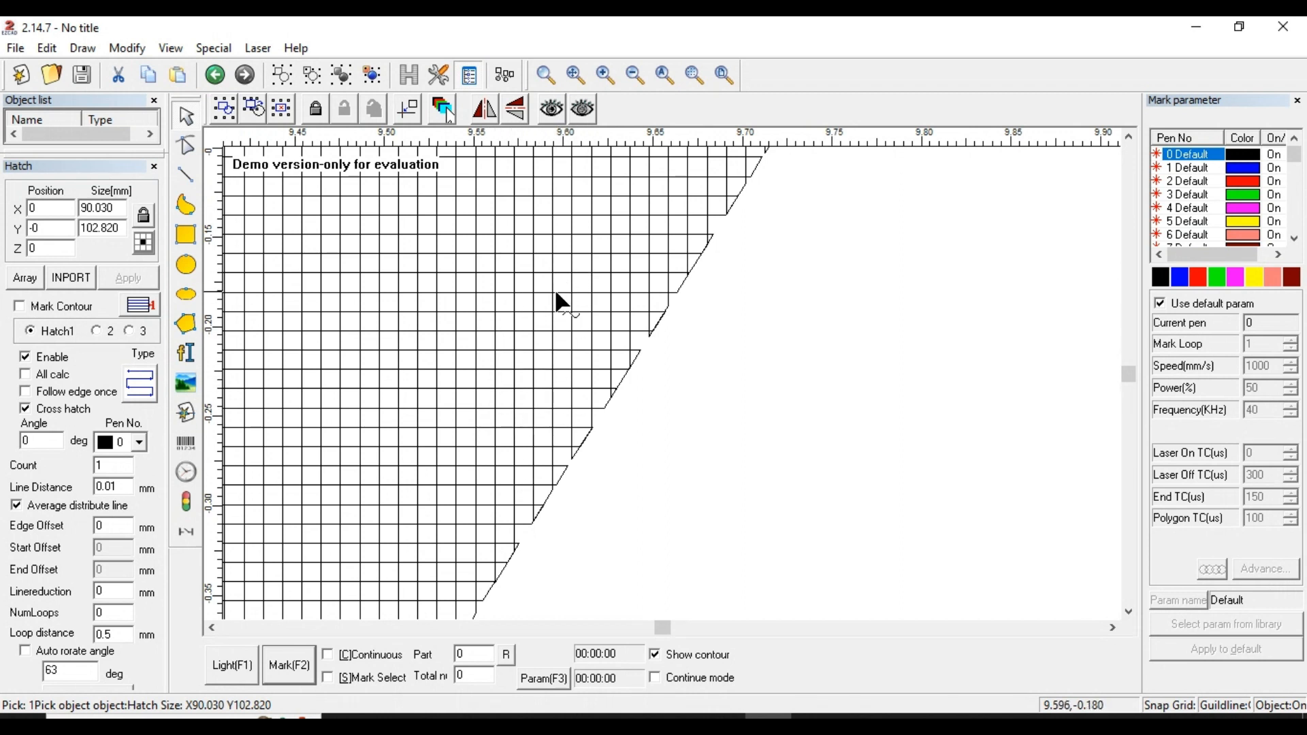
Set the Hatch1 line distance to 0.03 mm, apply it, and check the spacing at the bolt's edge.
click(120, 488)
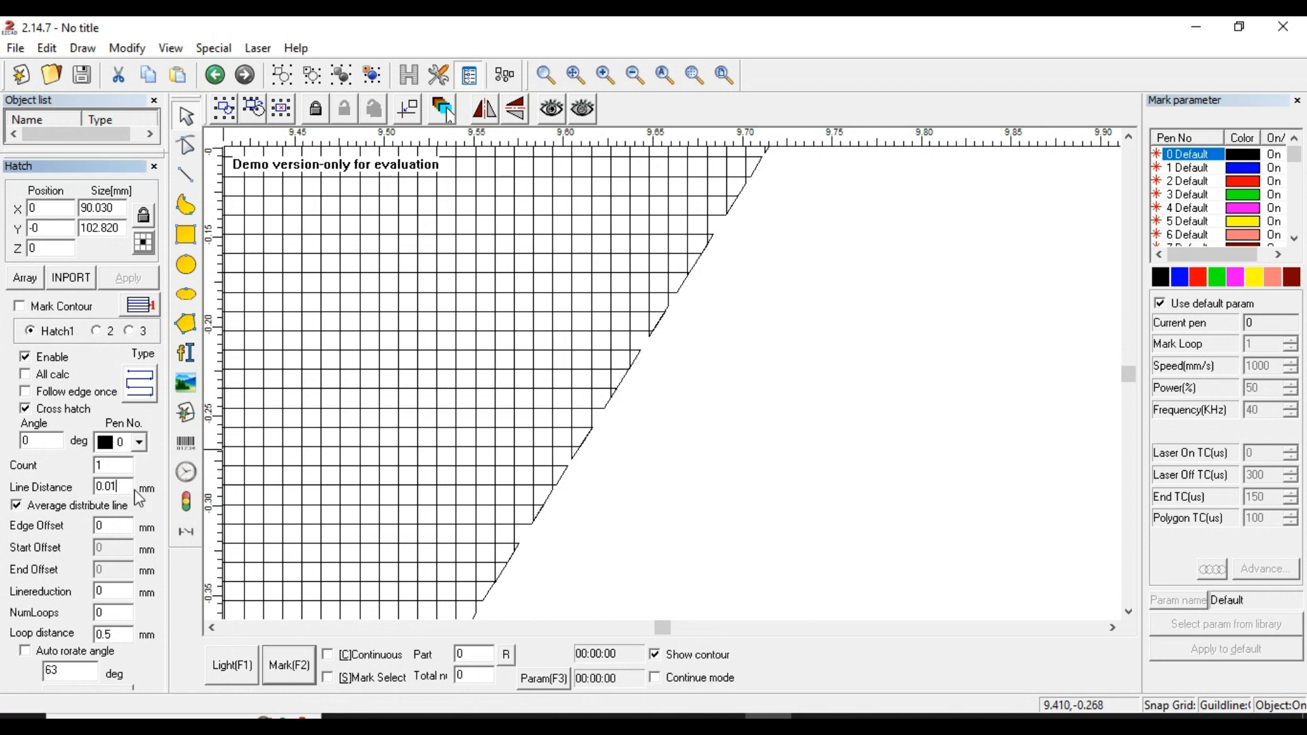
key(BackSpace)
click(136, 281)
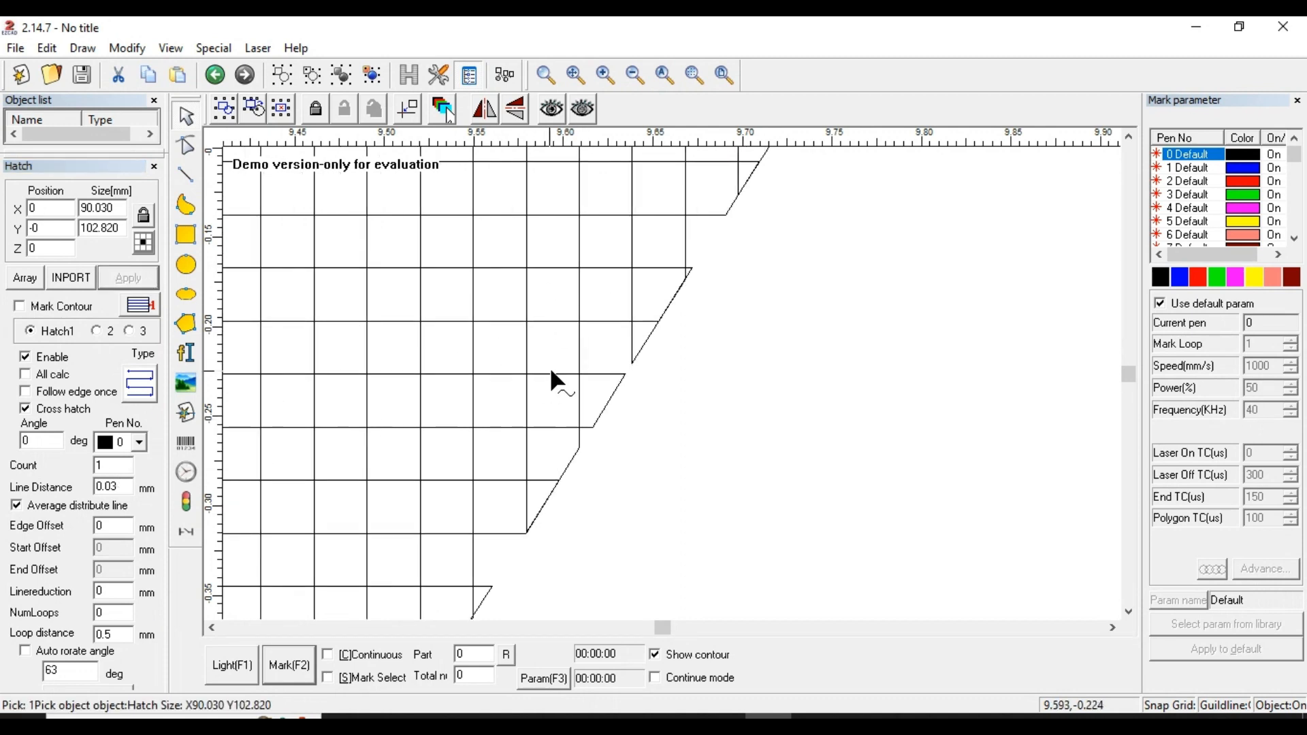
scroll(466, 403, down, 3)
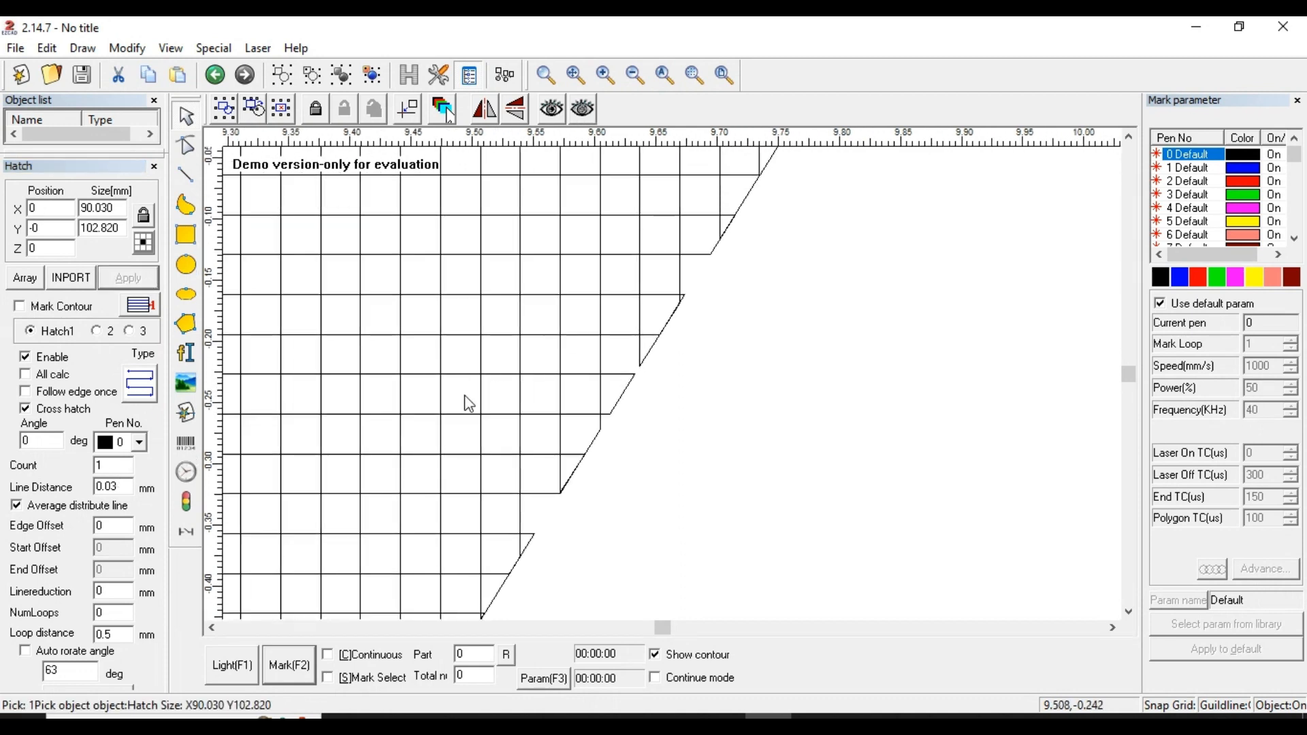
Set the Hatch1 line distance to 0.08 mm, apply it, and check the spacing from the bolt's edge out to the whole logo.
click(127, 487)
key(BackSpace)
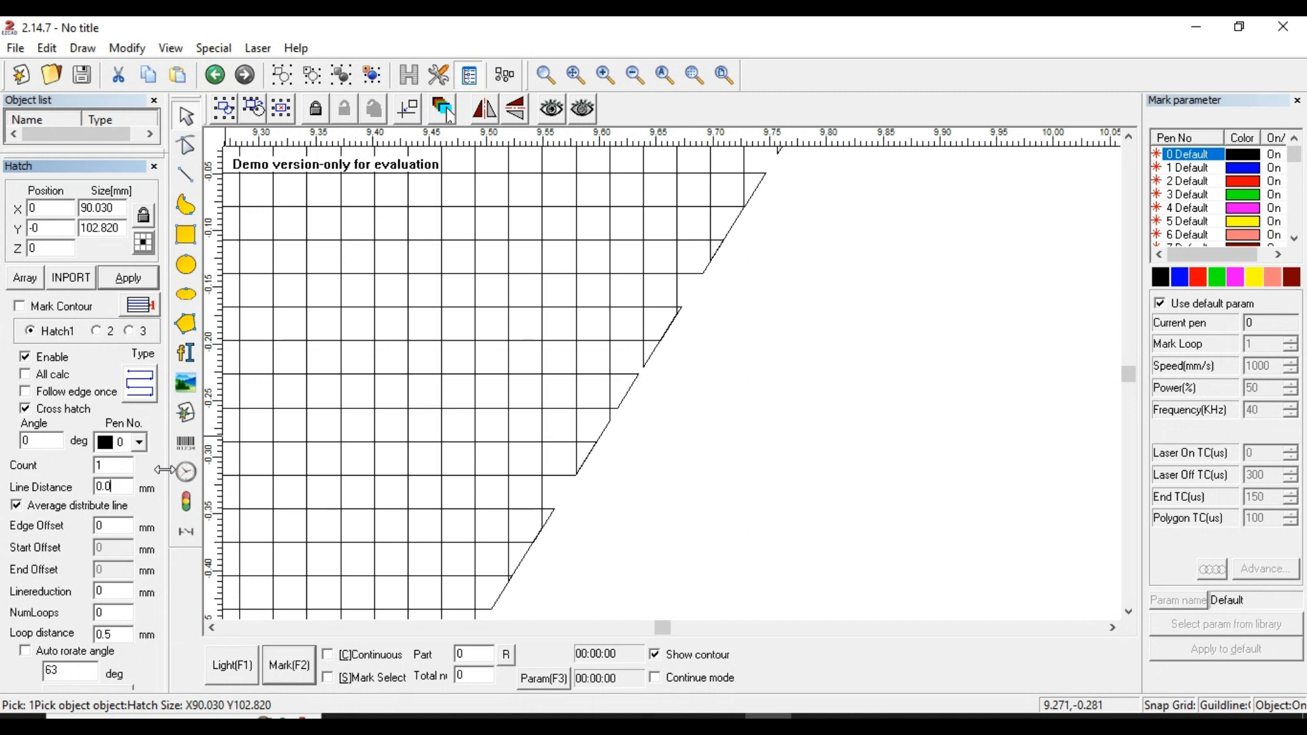
text(8)
click(143, 276)
scroll(348, 406, down, 8)
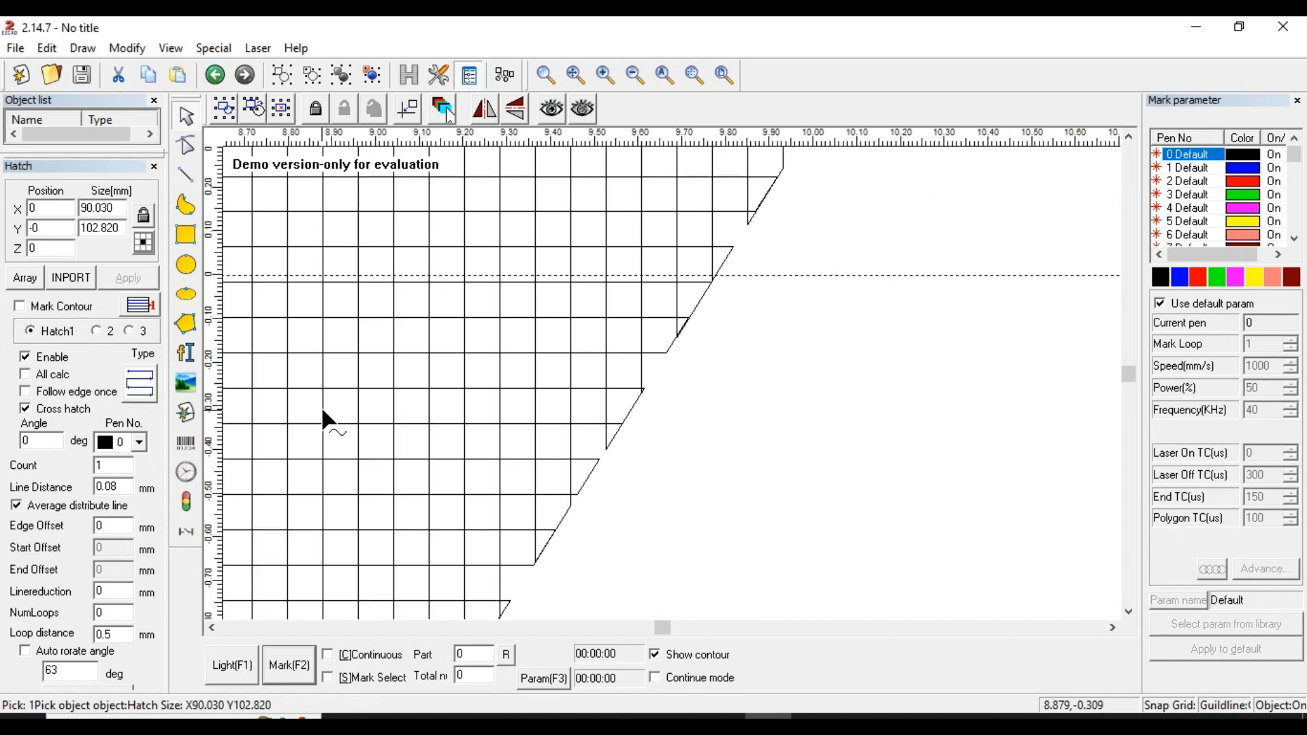
scroll(433, 312, down, 4)
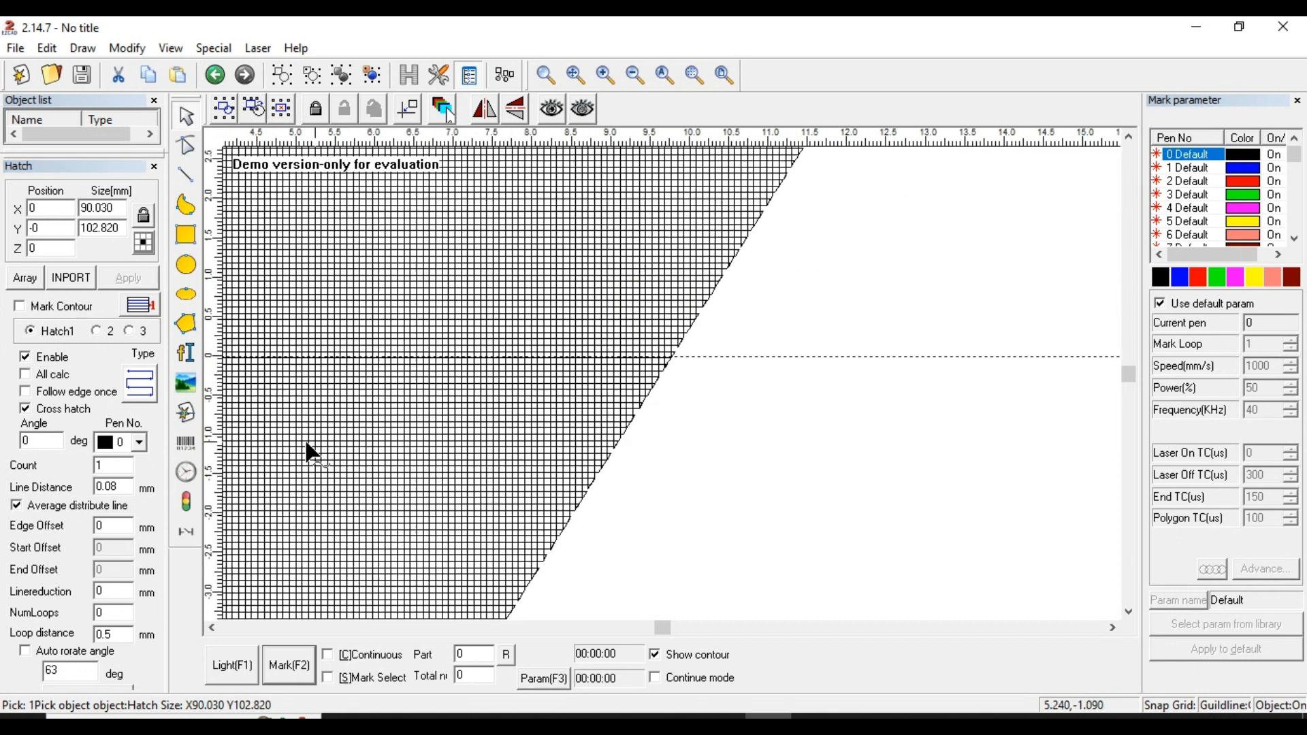
scroll(379, 374, down, 6)
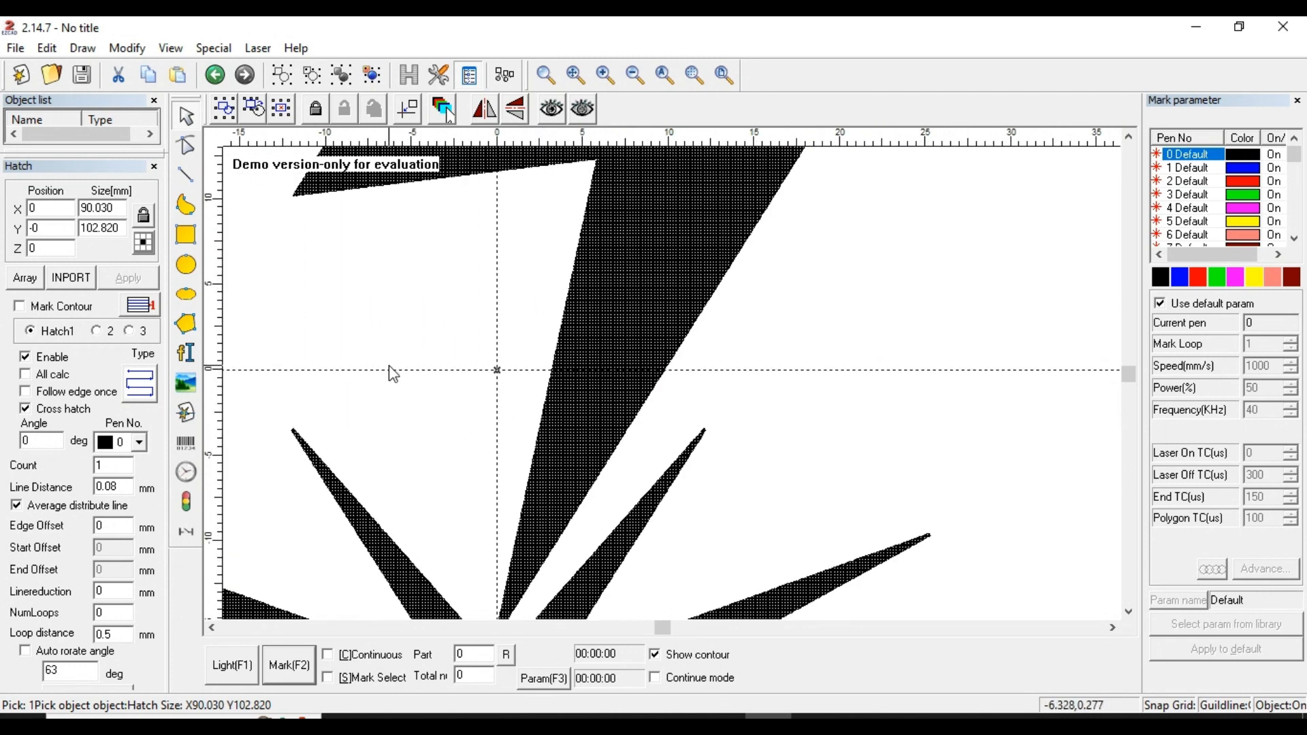
scroll(434, 390, down, 1)
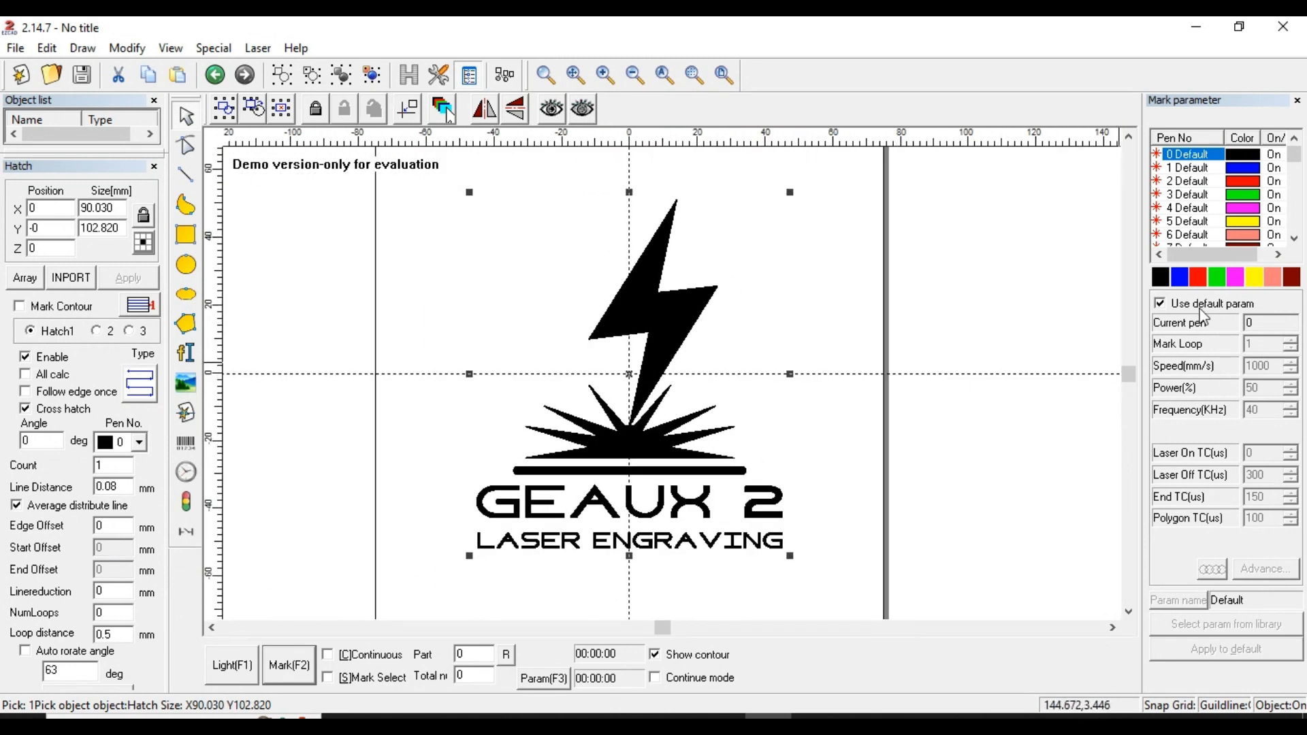
Turn off the default parameters for pen 0 and browse the saved presets in the parameter library without choosing one.
click(1159, 303)
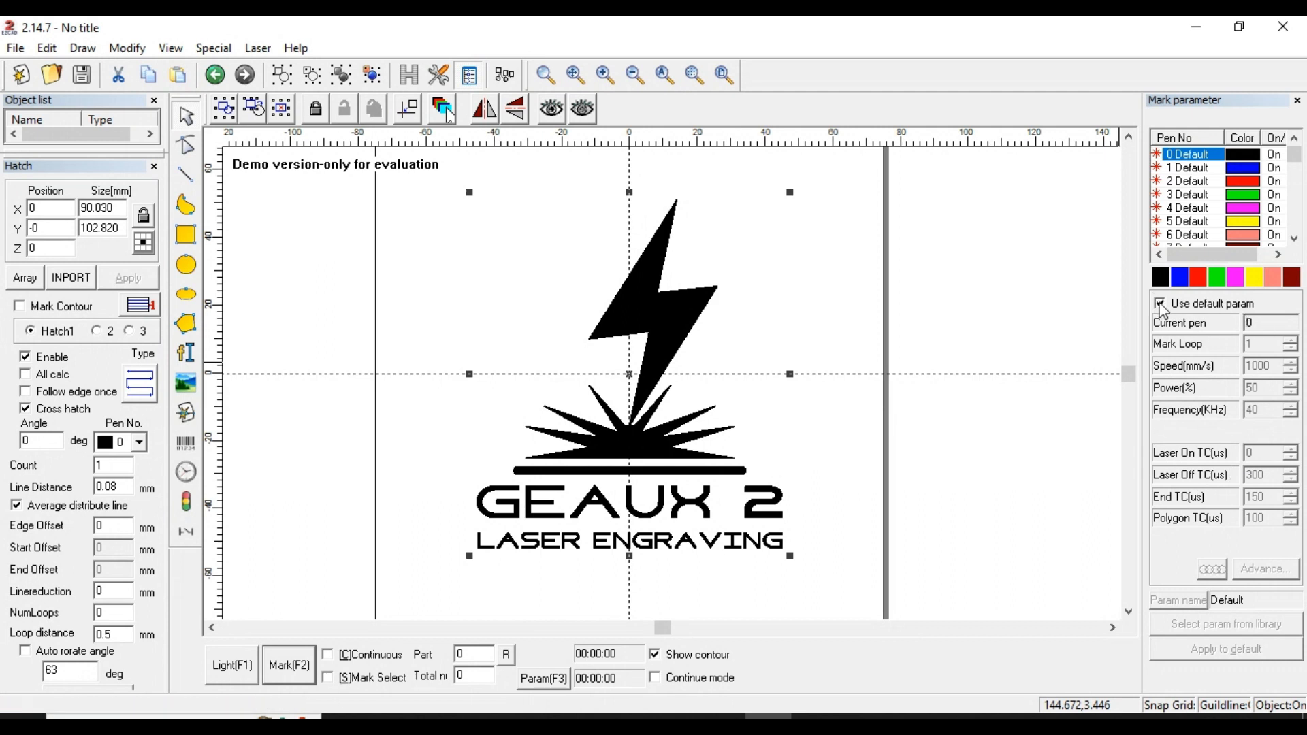
click(1160, 303)
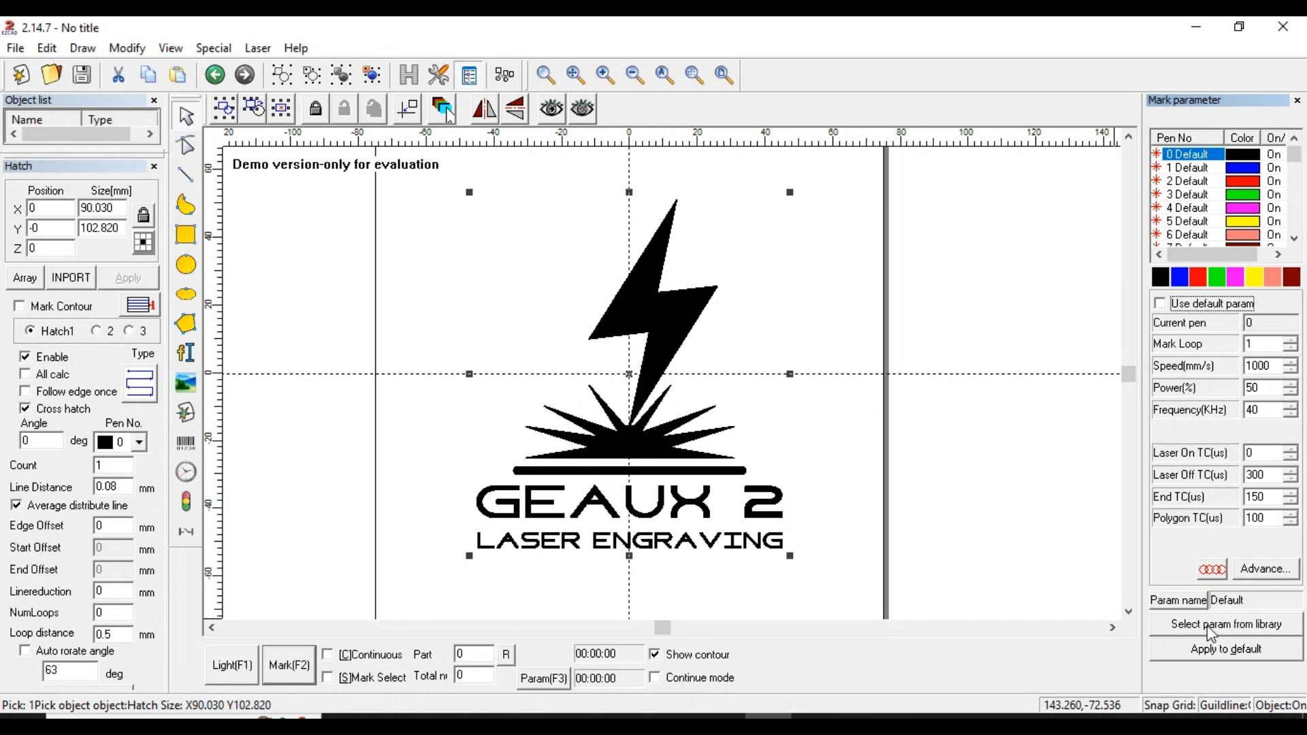
click(1226, 624)
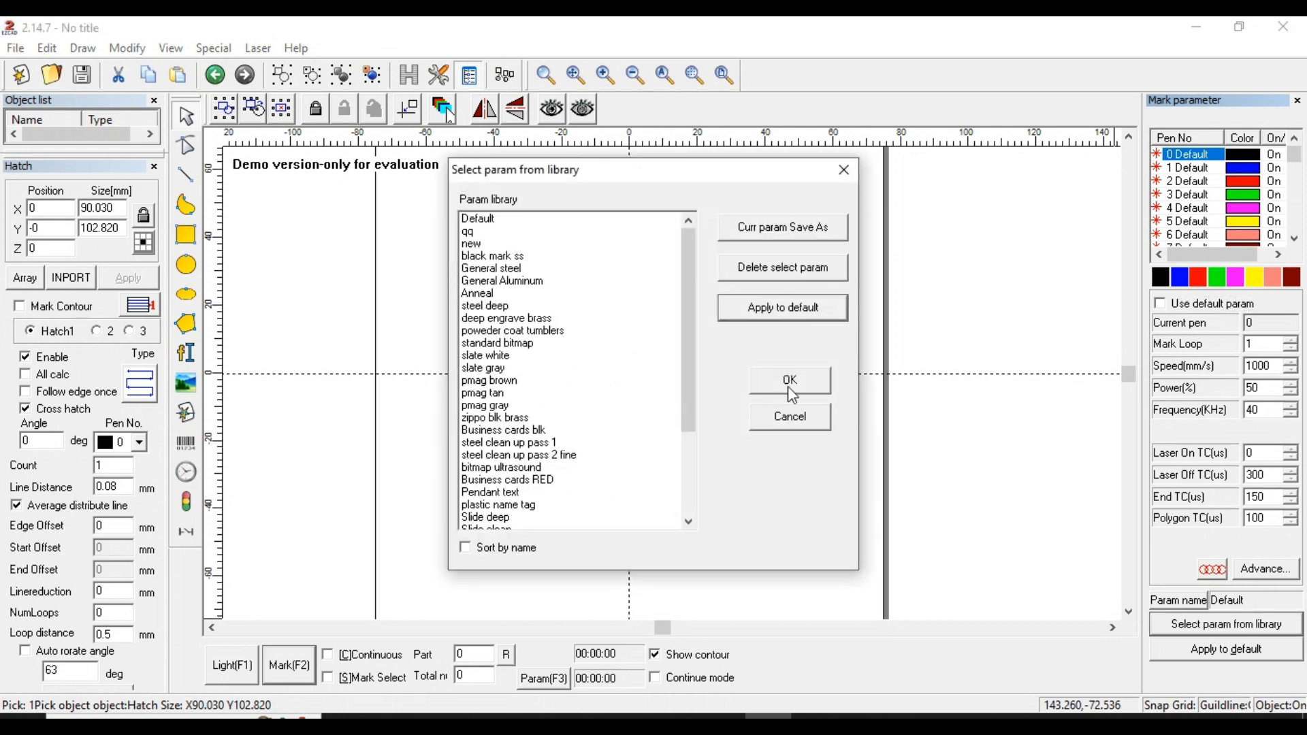
scroll(516, 300, down, 3)
scroll(518, 306, up, 3)
scroll(521, 408, down, 3)
scroll(526, 509, up, 3)
scroll(481, 309, down, 1)
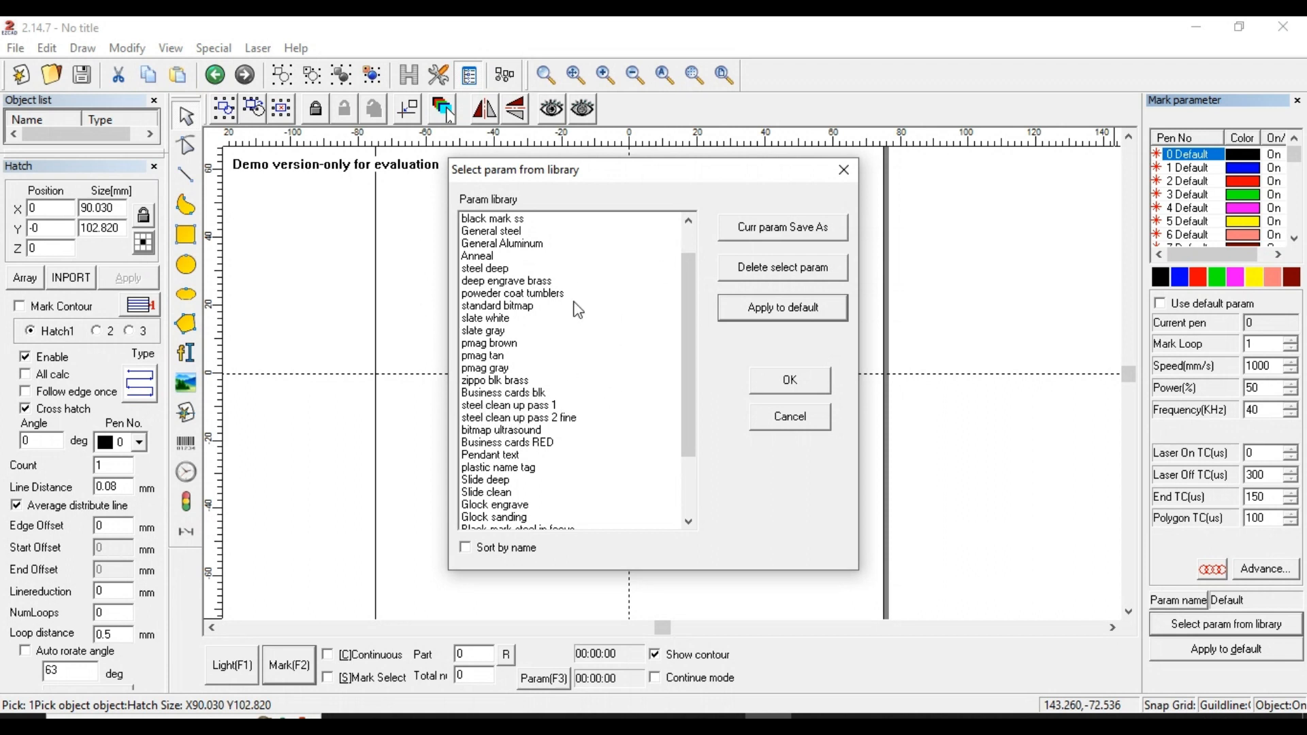
click(843, 171)
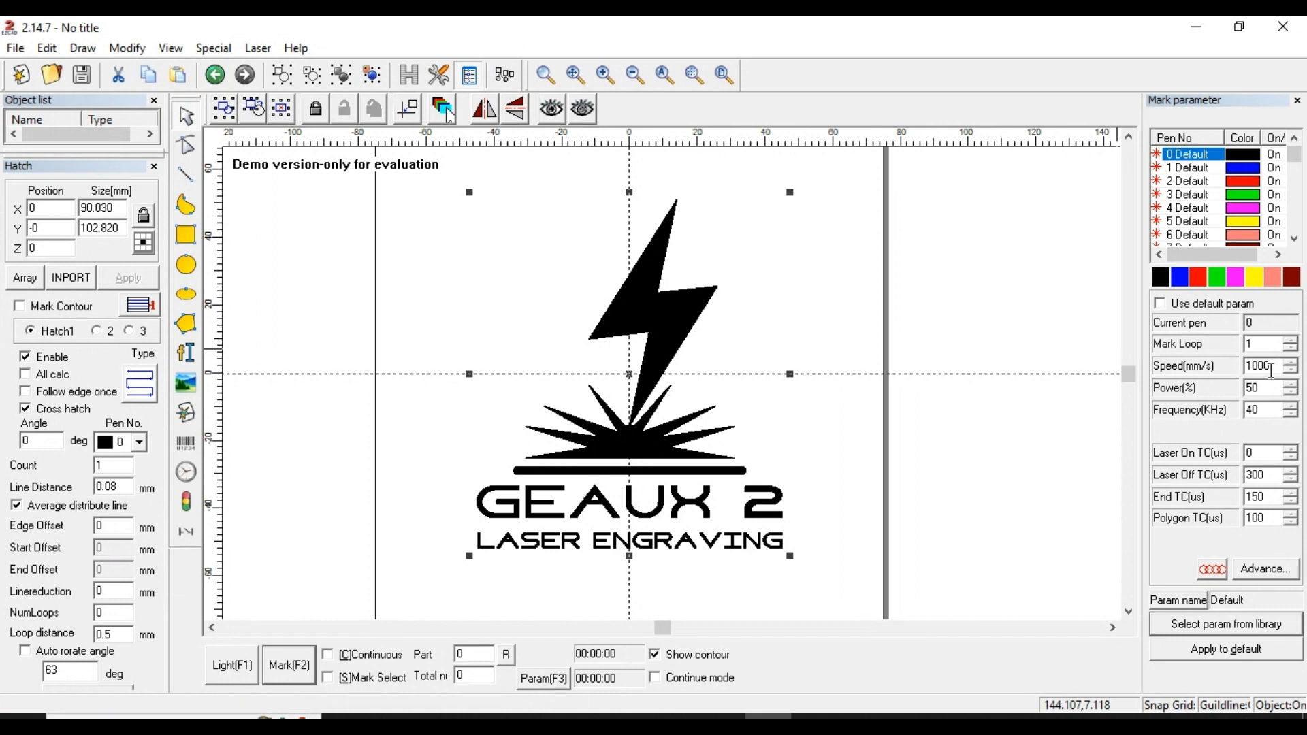
Review pen 0's speed, power and frequency settings, selecting the frequency value, and look over the hatched logo.
scroll(1277, 366, up, 1)
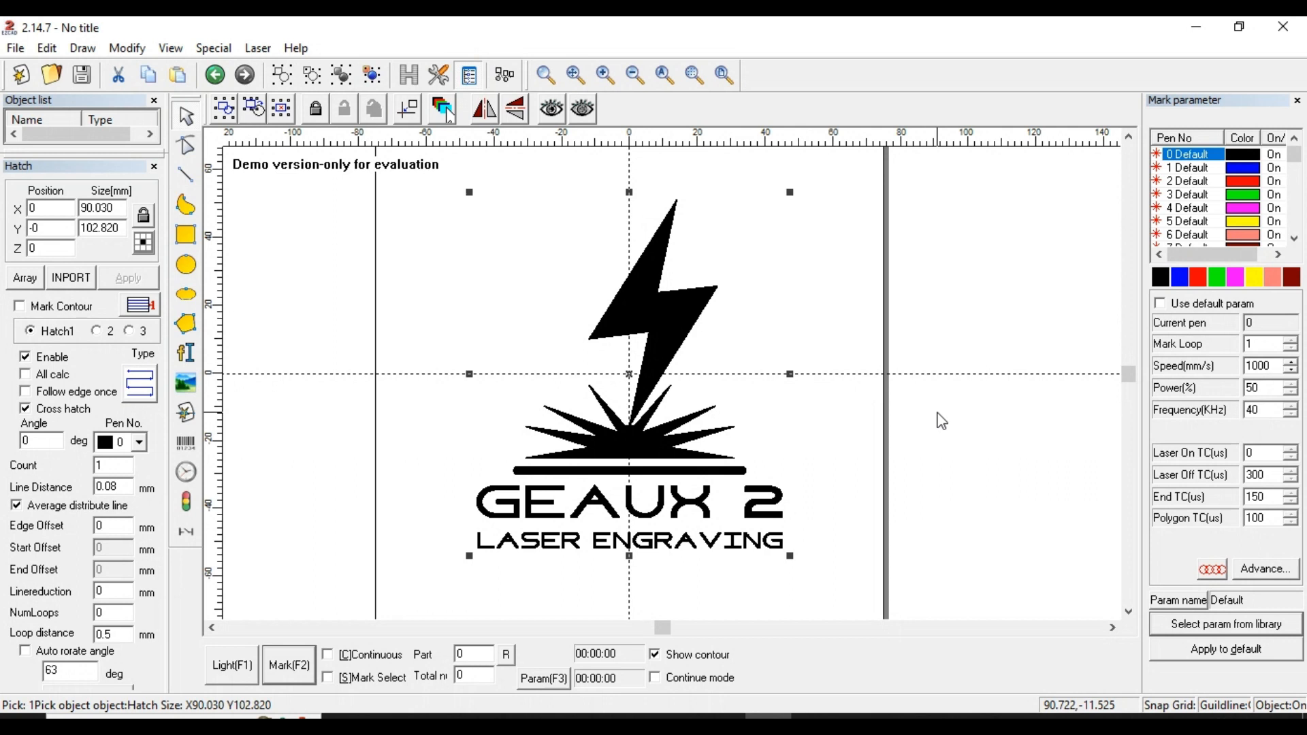
double_click(1265, 409)
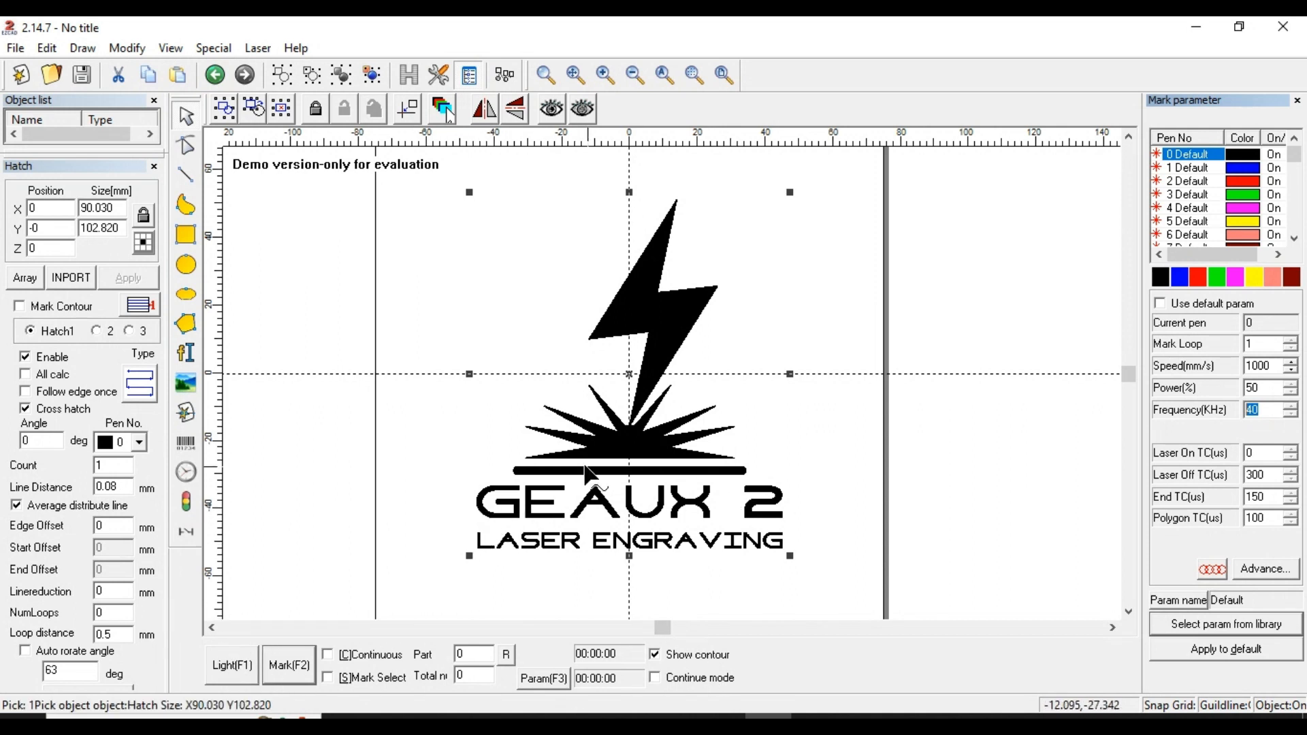
click(286, 670)
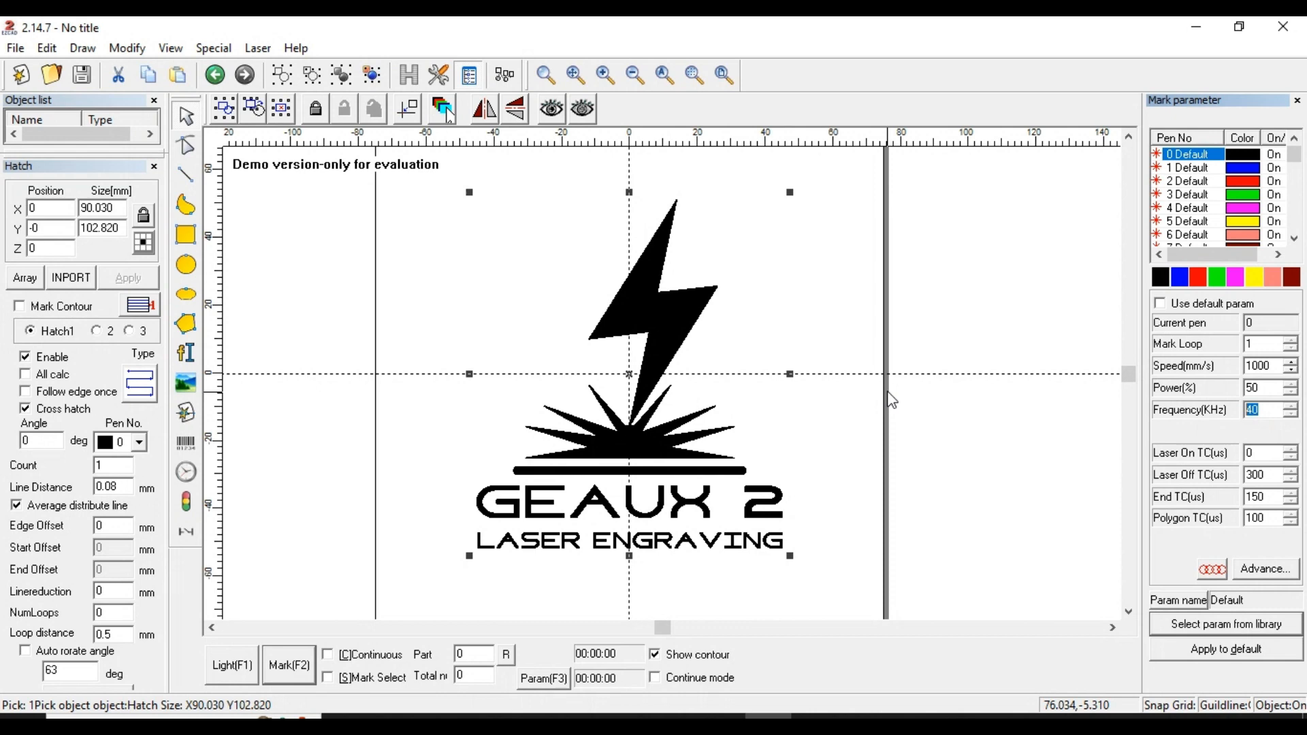
scroll(633, 474, up, 3)
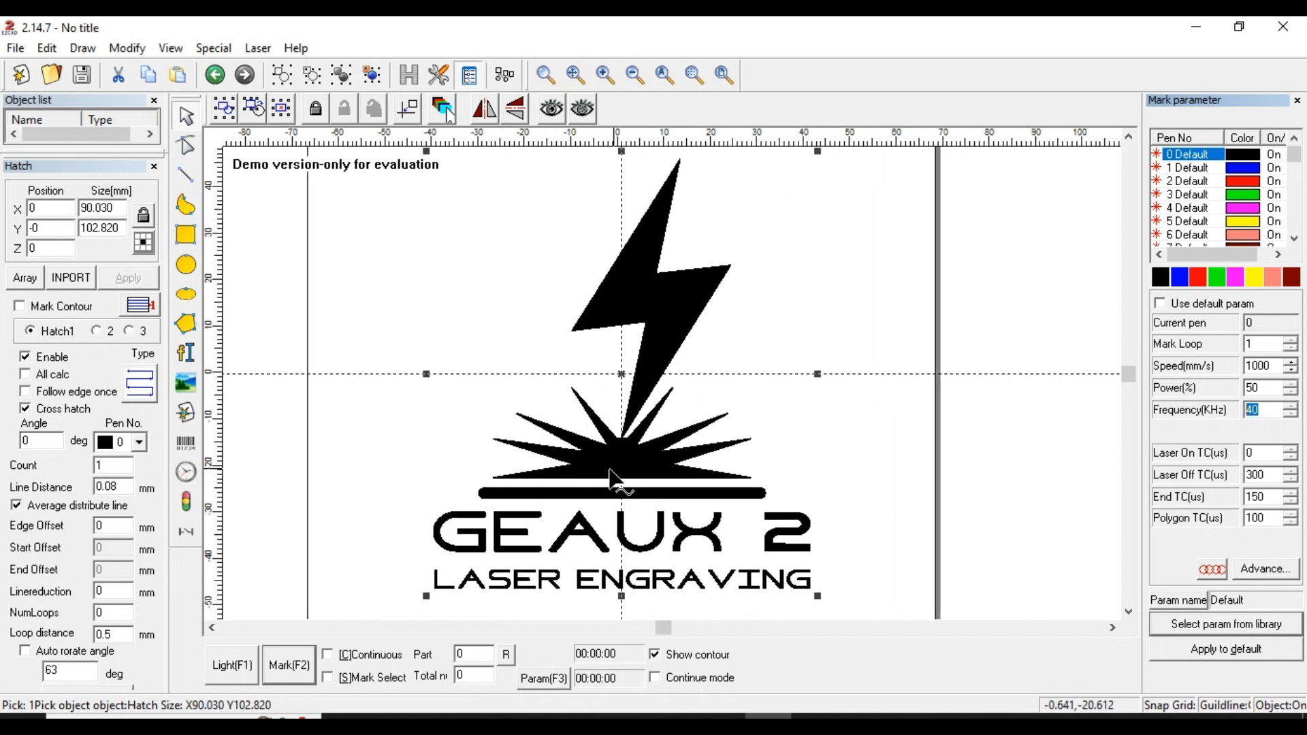
scroll(574, 439, down, 3)
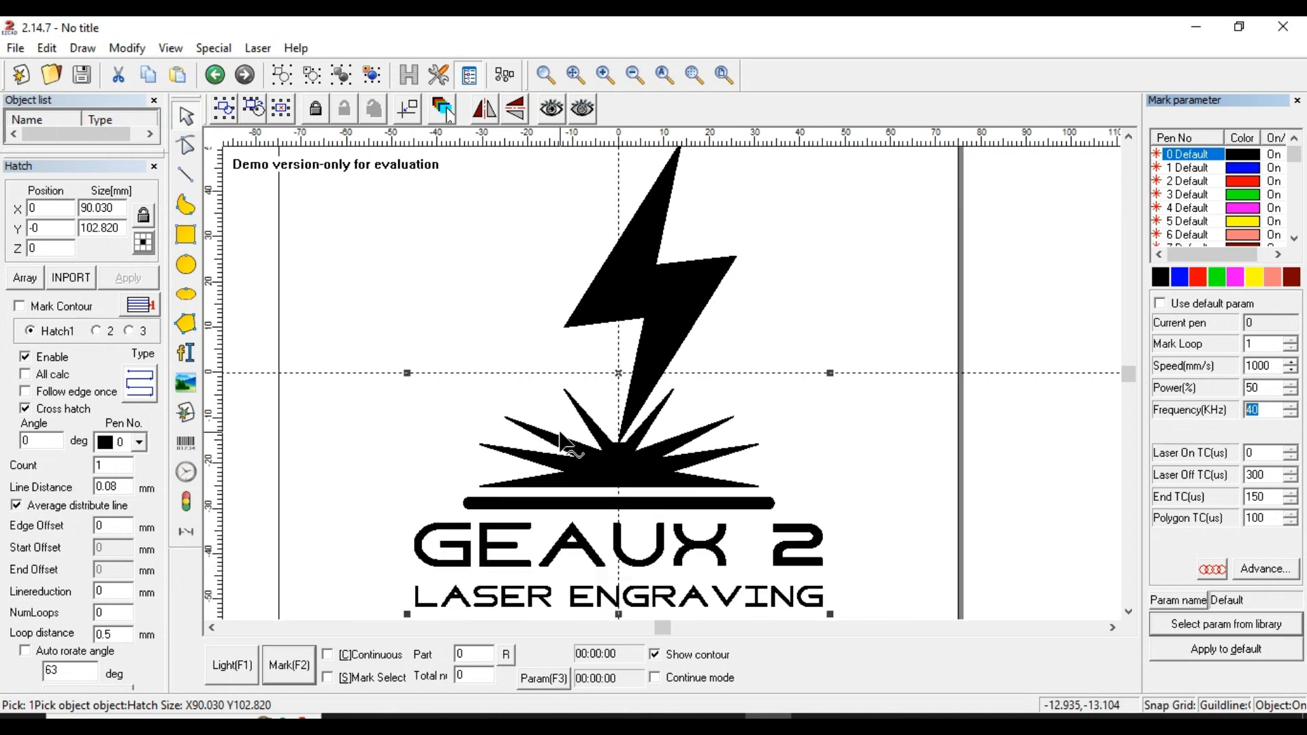